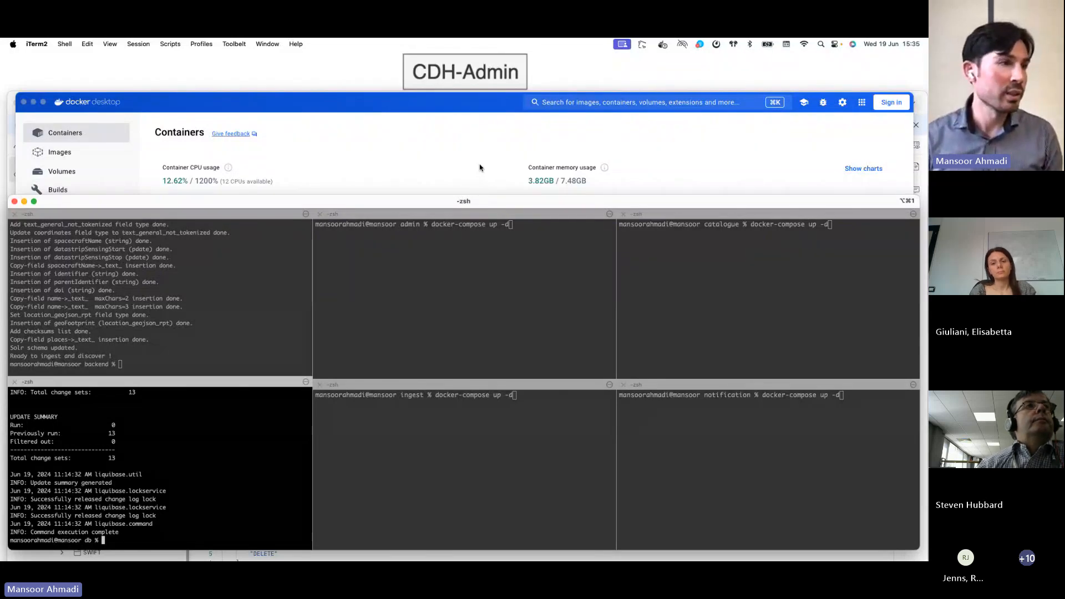
# Start the admin service in its terminal pane by running docker-compose up -d
pyautogui.hotkey('ctrl', 'Right')
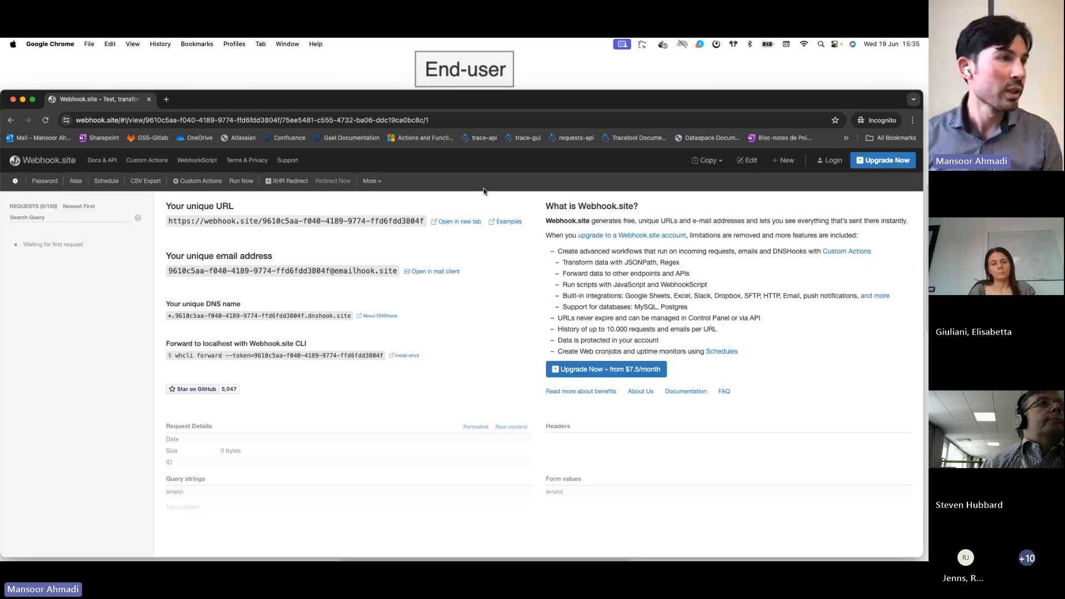
pyautogui.hotkey('ctrl', 'Left')
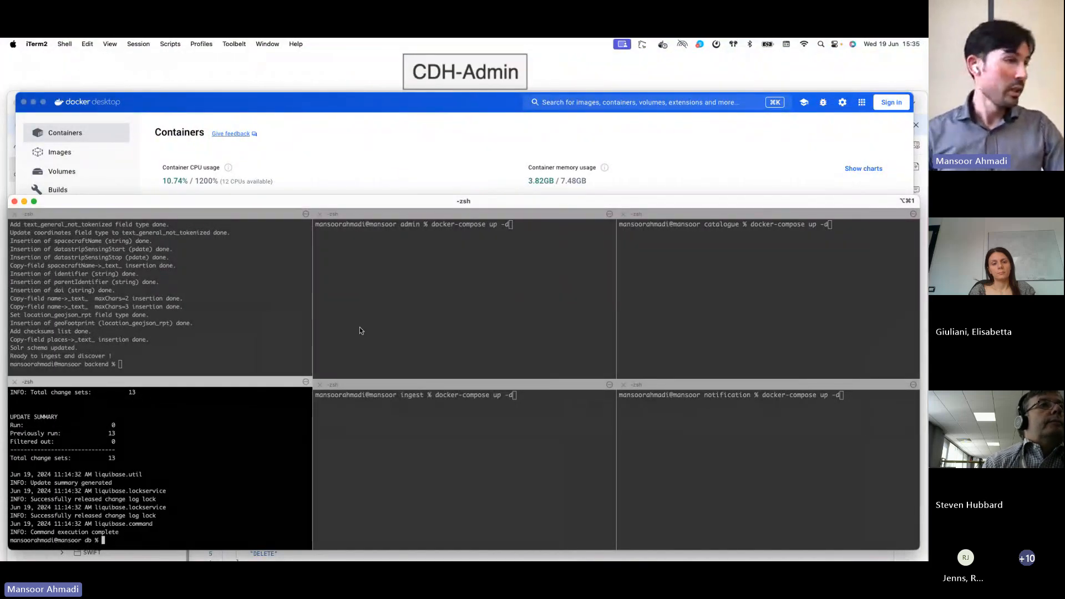
pyautogui.click(419, 322)
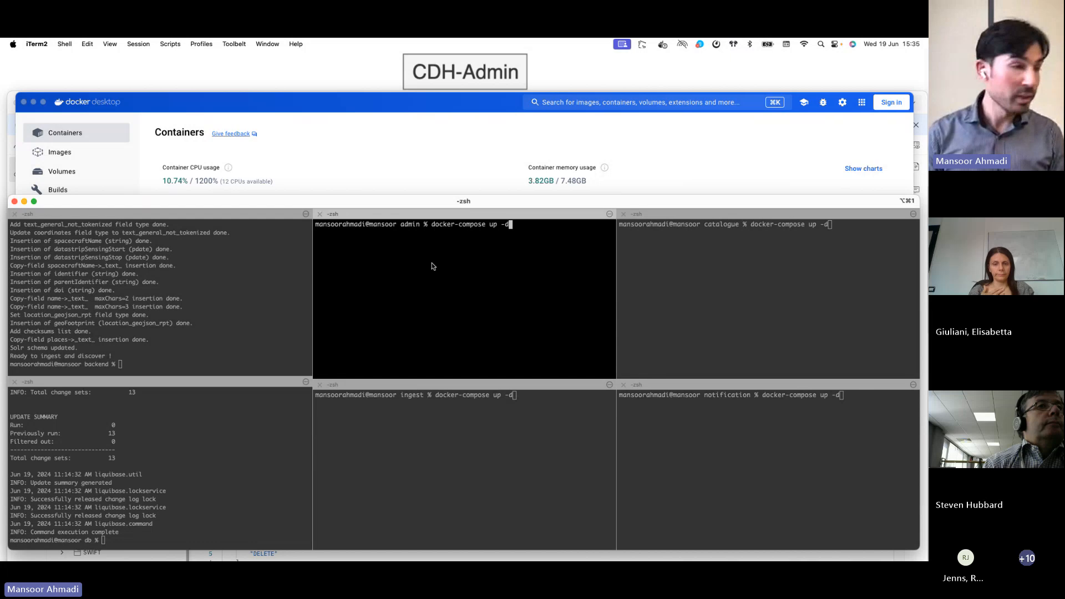
pyautogui.press('Return')
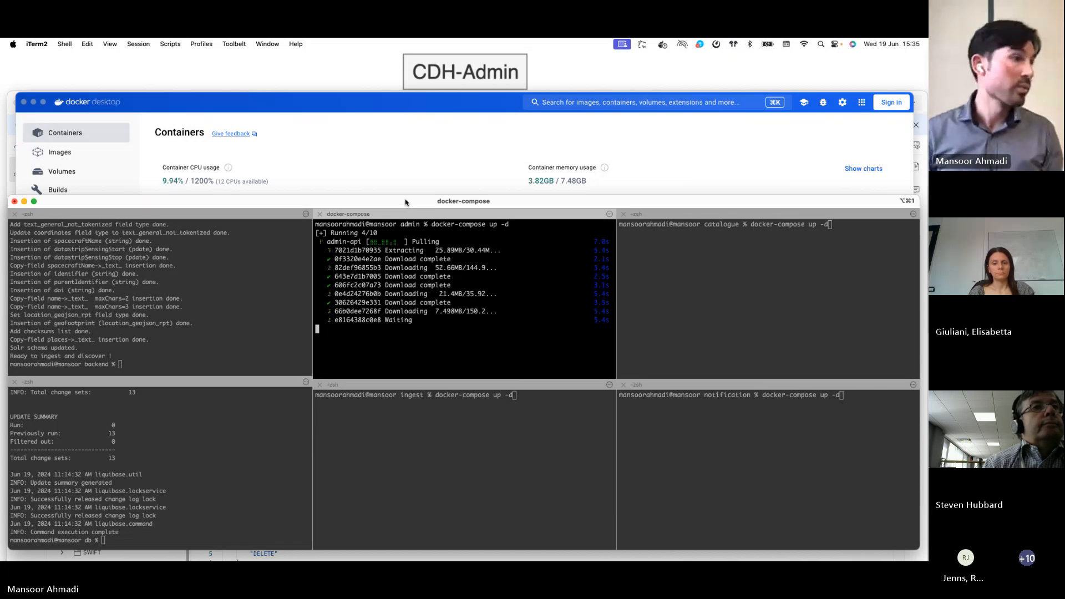
# Follow the admin service's startup in the terminal and check its container in Docker Desktop's container list
pyautogui.click(397, 151)
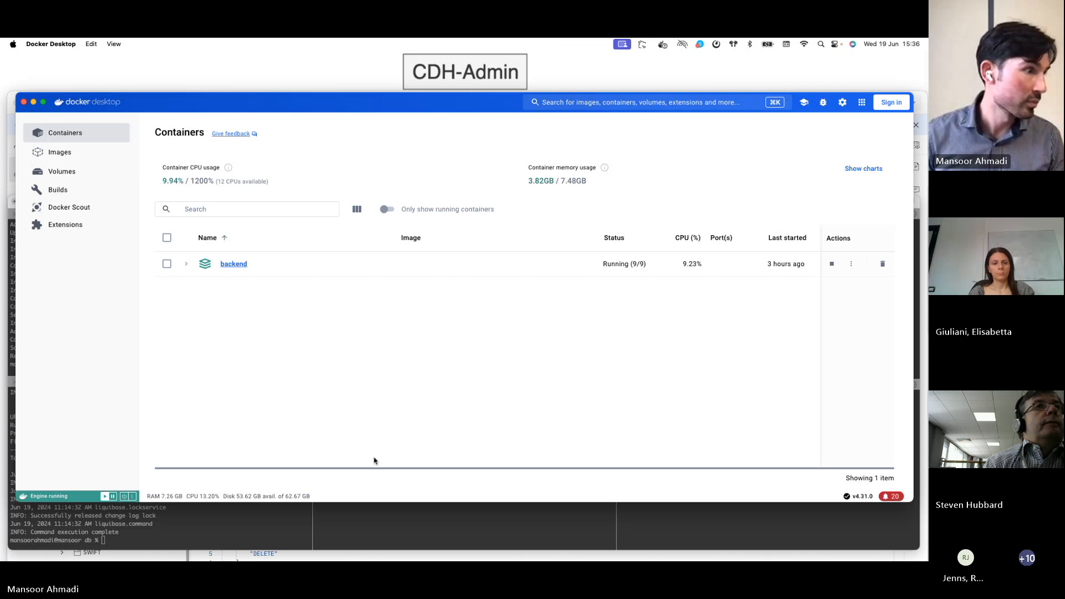
pyautogui.click(403, 535)
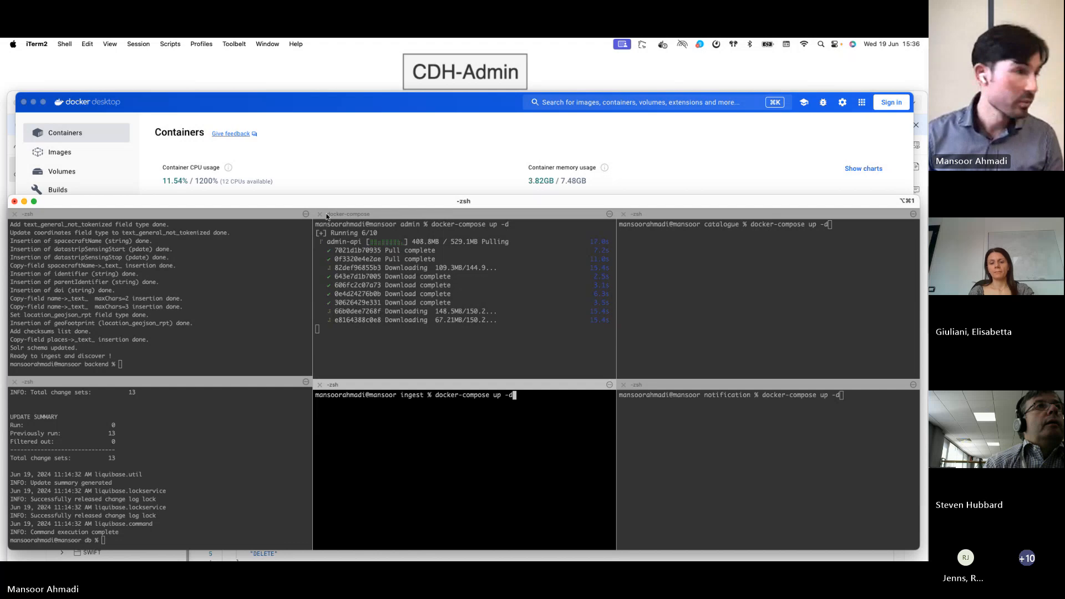
pyautogui.click(490, 331)
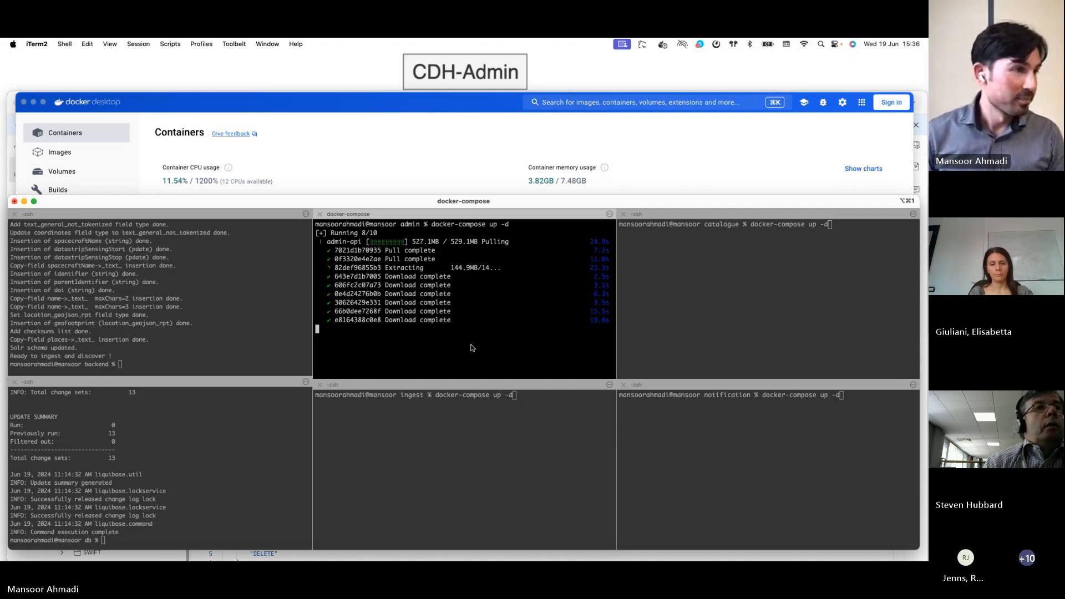
pyautogui.click(476, 430)
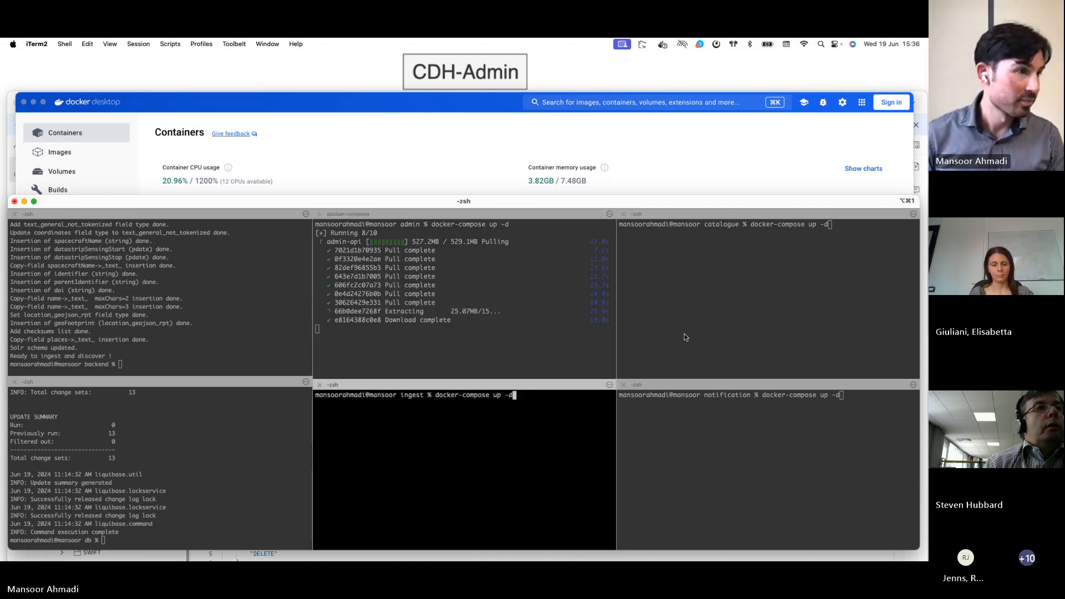
pyautogui.click(528, 306)
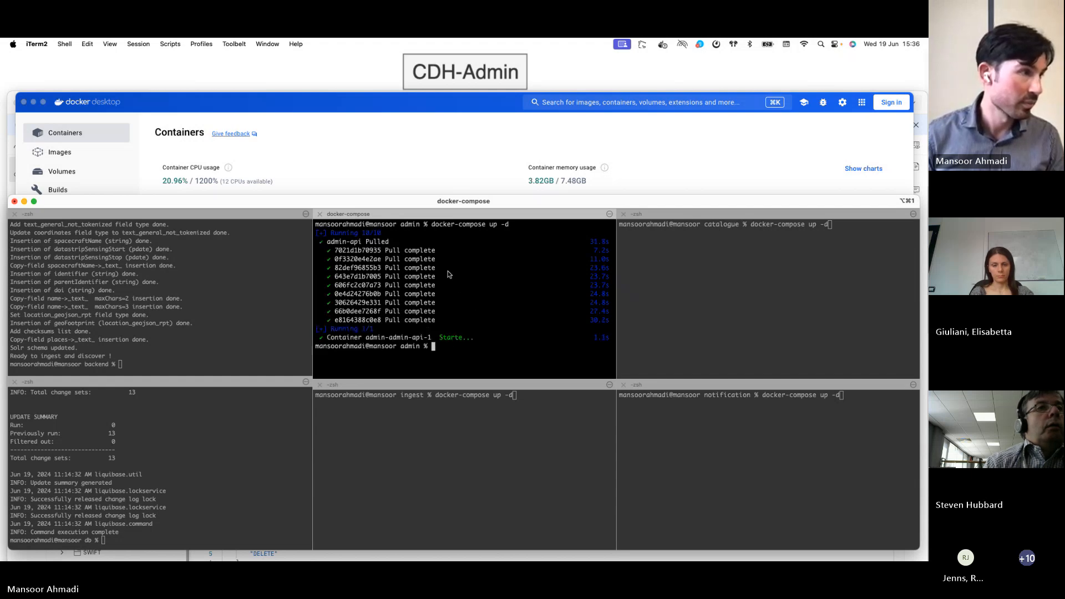
pyautogui.click(347, 108)
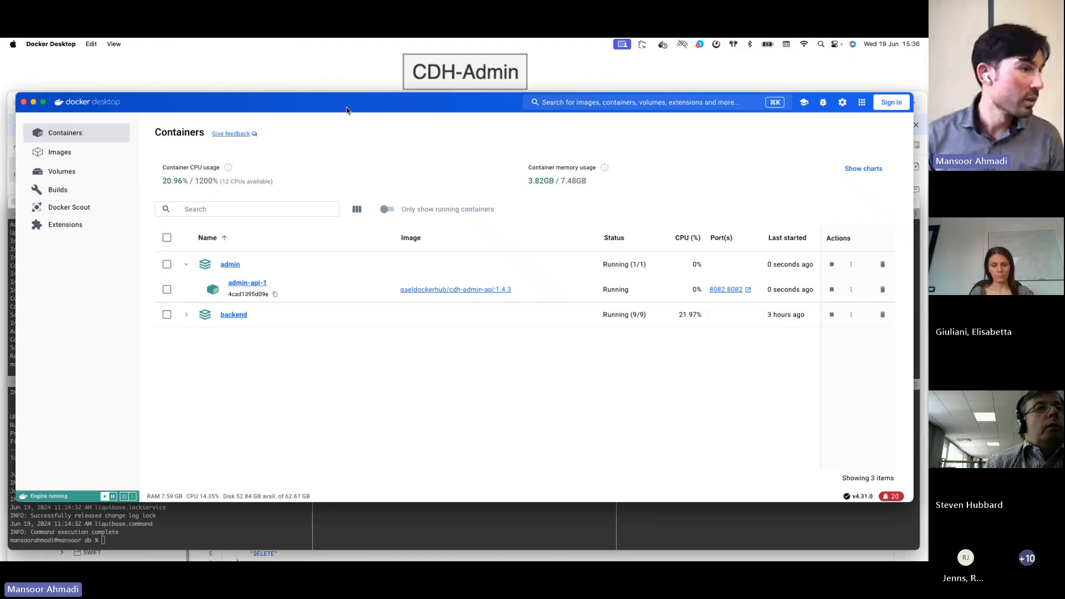
pyautogui.click(377, 528)
# Switch to Postman, review the HFS-CDSE Datastore request body and send it to create the time-based datastore "hfs"
pyautogui.hotkey('ctrl', 'Up')
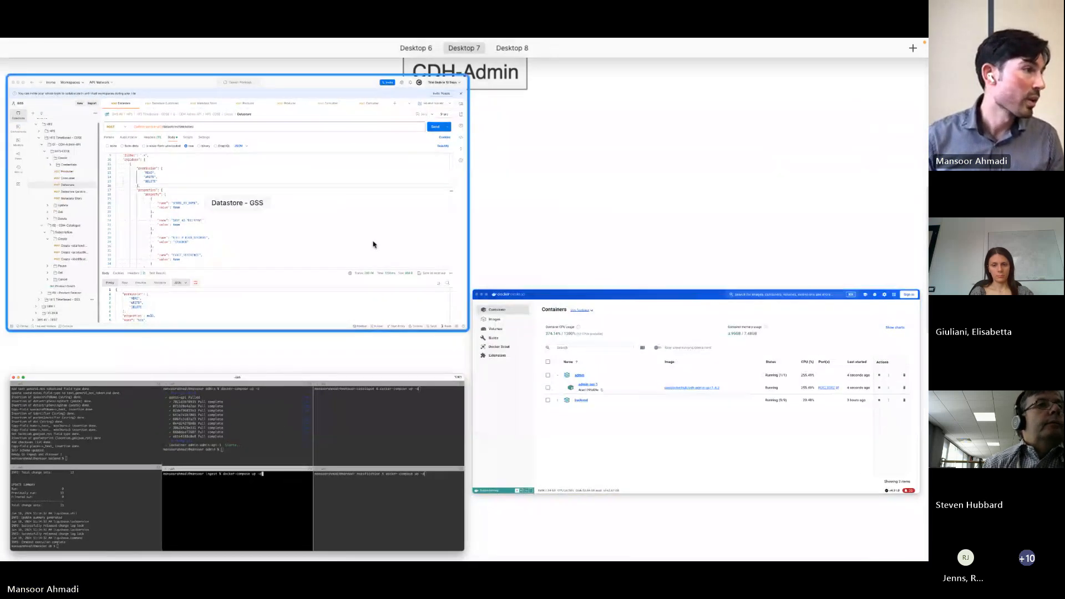
pyautogui.click(373, 240)
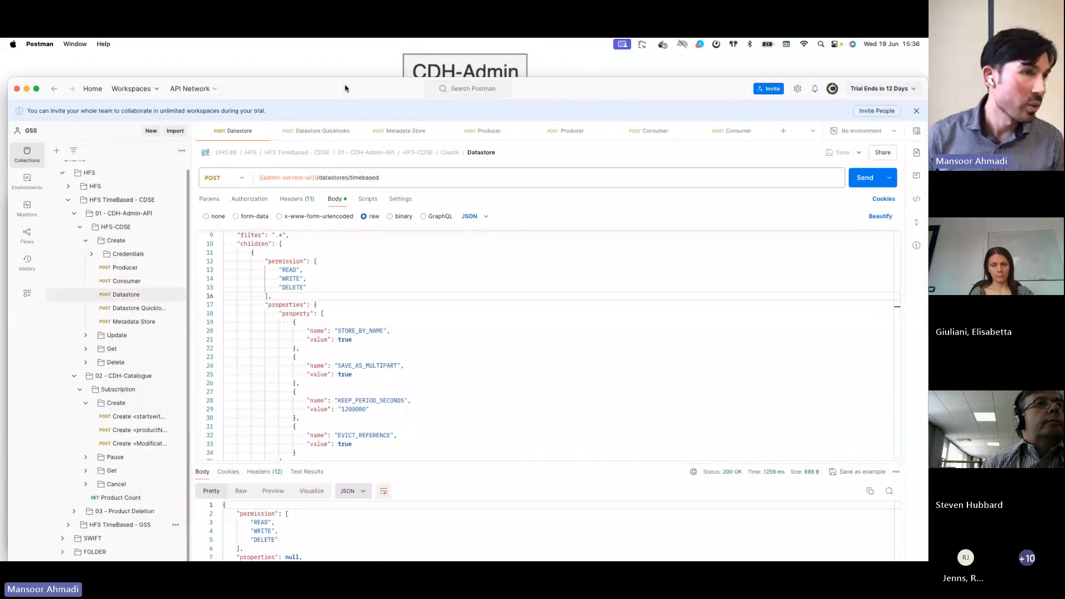
pyautogui.click(438, 345)
pyautogui.scroll(5, 436, 345)
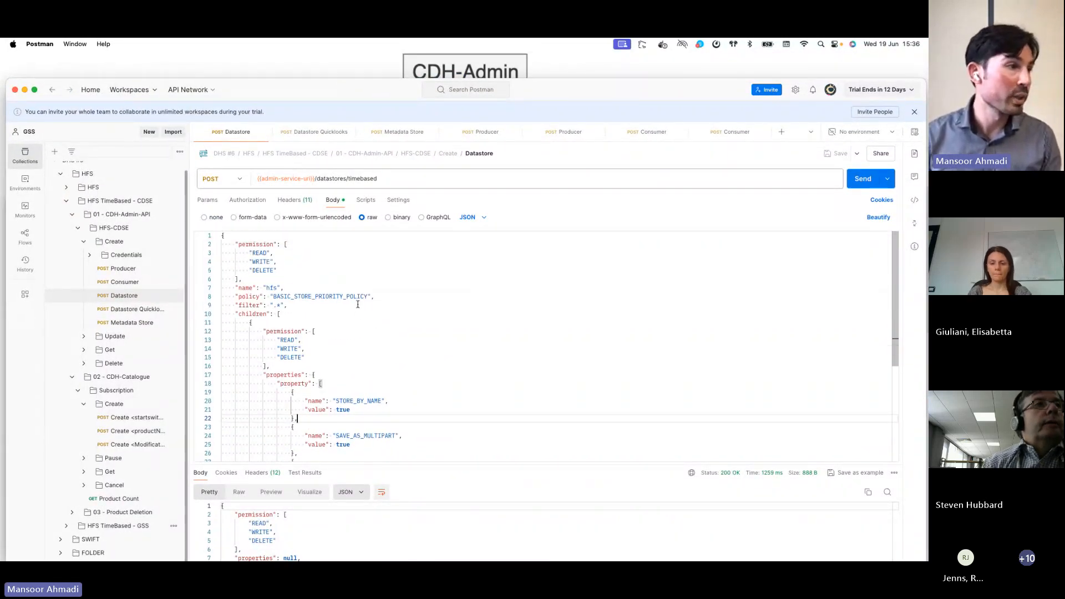
pyautogui.scroll(-3, 358, 304)
pyautogui.scroll(3, 361, 311)
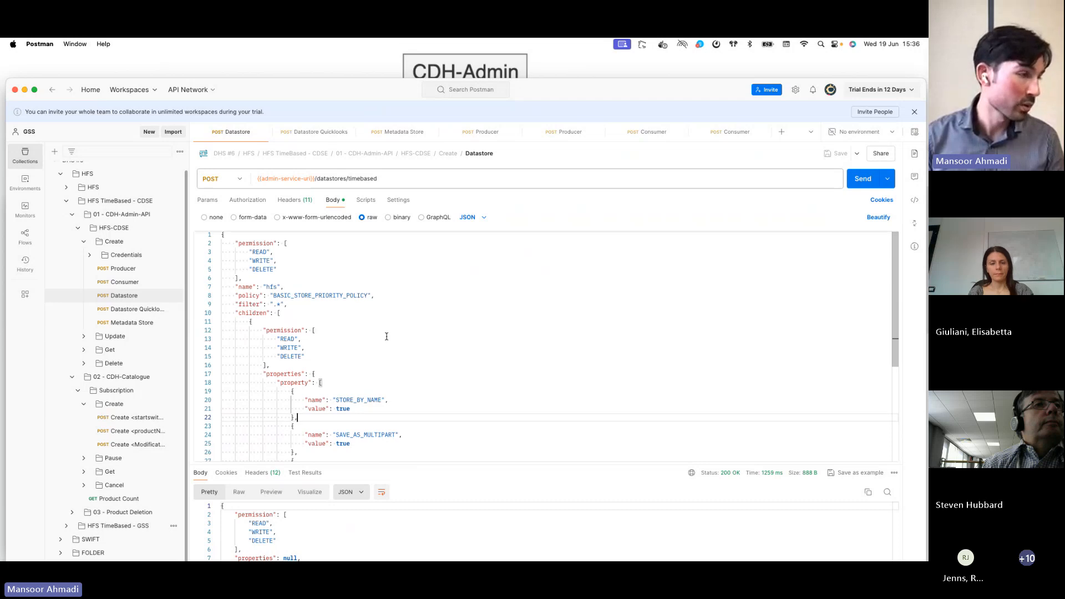
pyautogui.scroll(-5, 386, 336)
pyautogui.scroll(5, 386, 333)
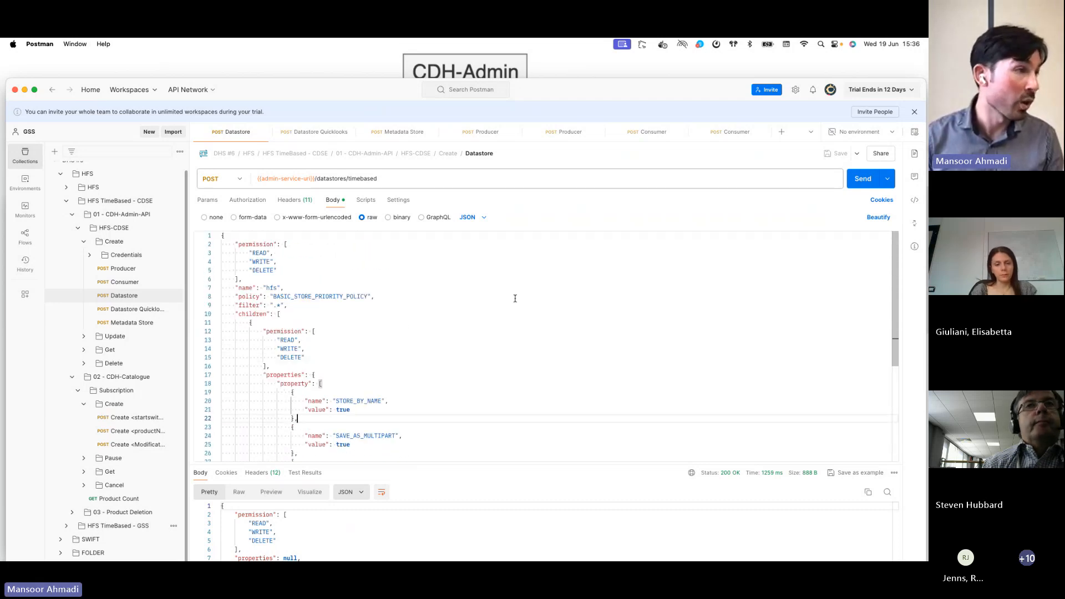
pyautogui.click(862, 178)
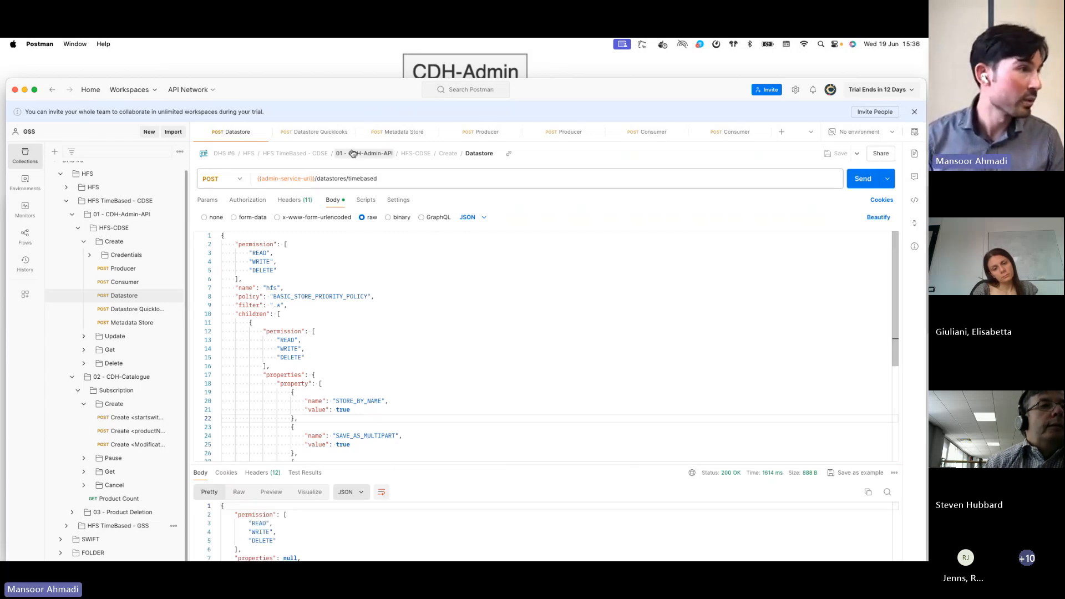
# Send the Datastore Quicklooks request for "quicklooks_DS" and the Metadata Store request for "solr"
pyautogui.click(296, 128)
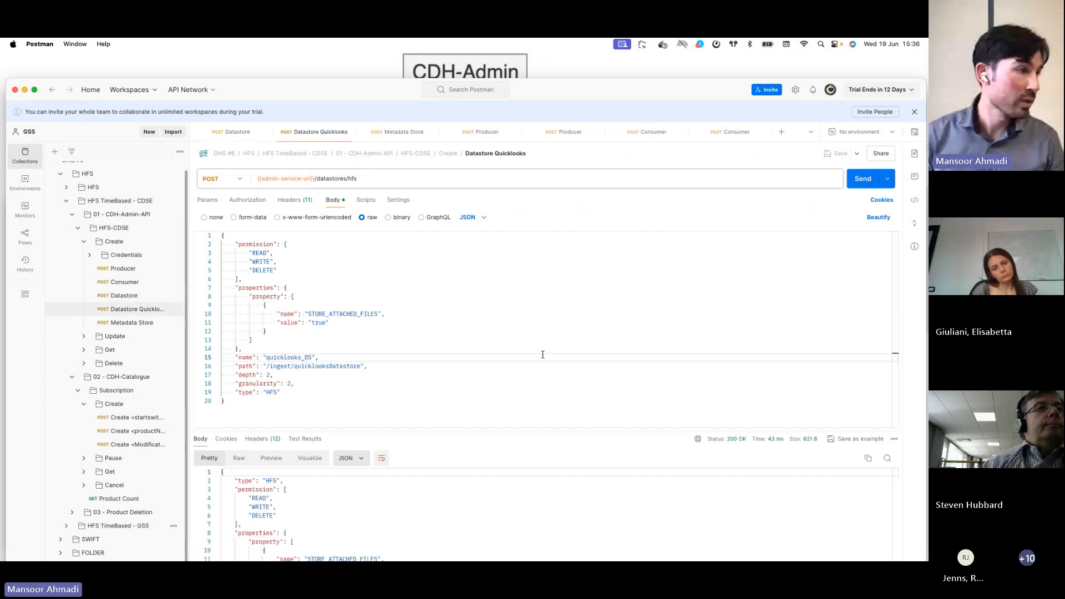
pyautogui.click(864, 178)
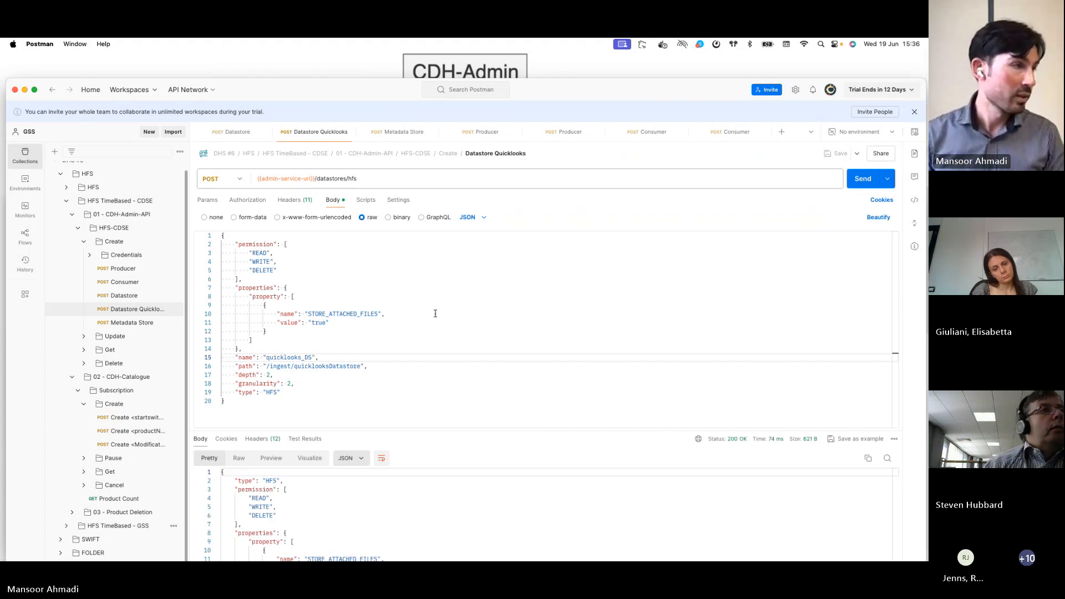
pyautogui.click(393, 132)
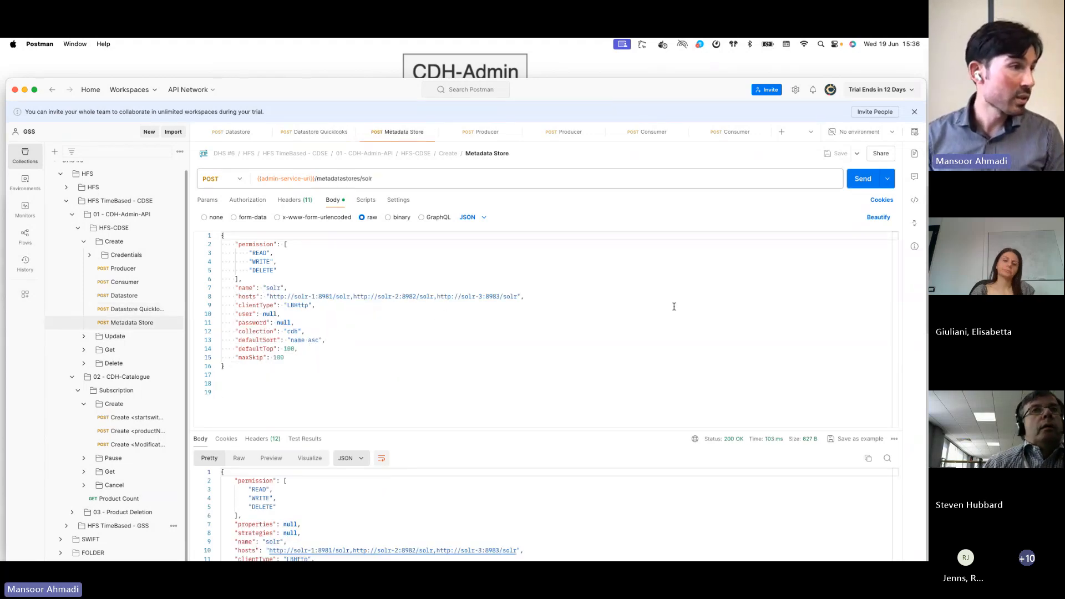
pyautogui.click(861, 178)
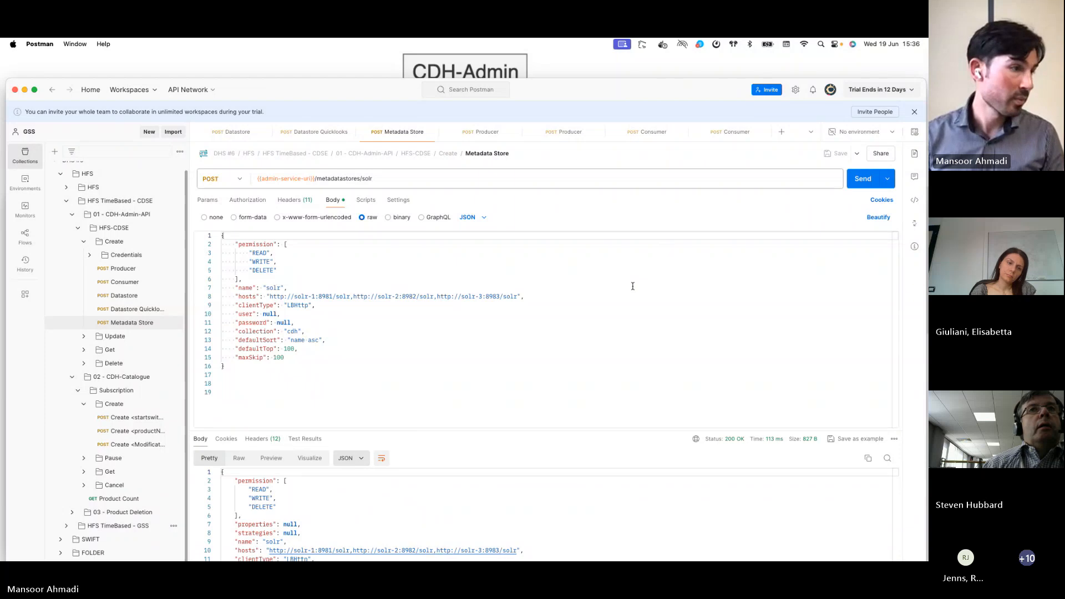
# Send the two Producer requests, producerOdata with topic ingest-cdse and producerOdataGSS with topic ingest-gss
pyautogui.click(481, 134)
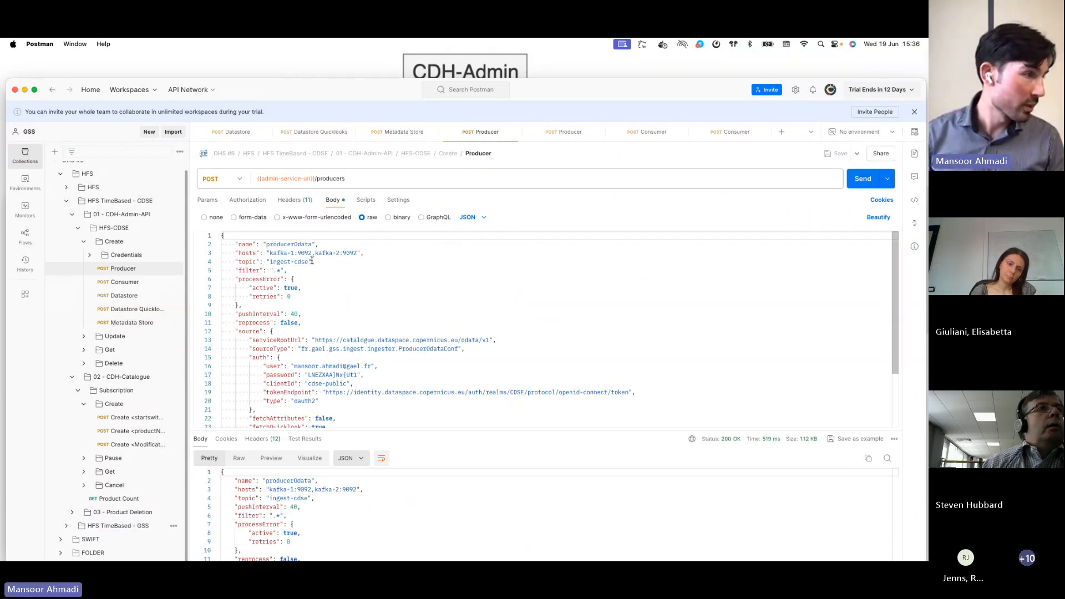
pyautogui.moveTo(311, 261); pyautogui.dragTo(283, 261)
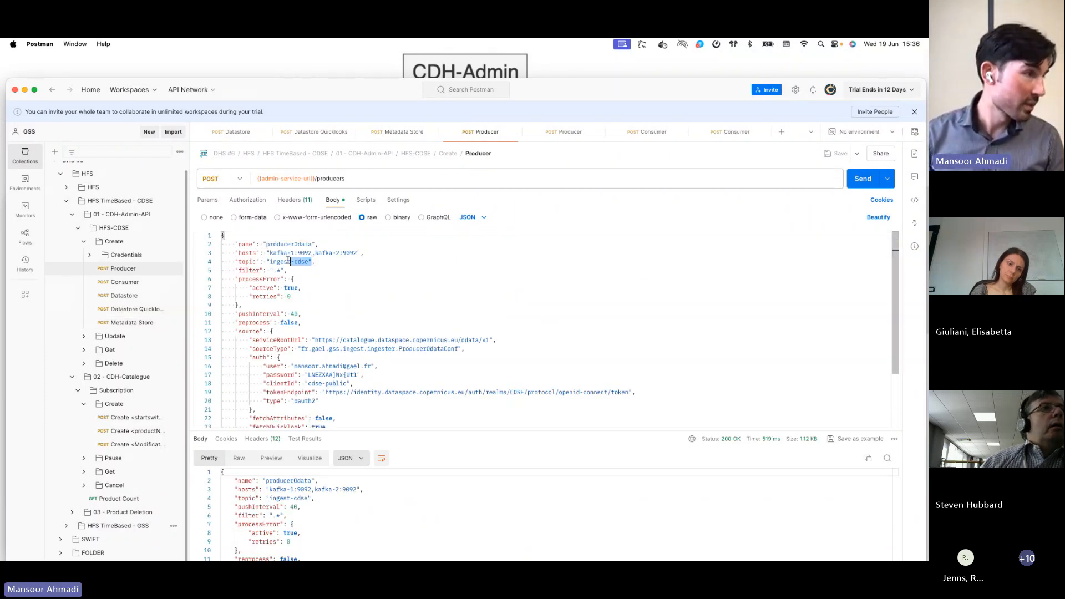
pyautogui.click(849, 183)
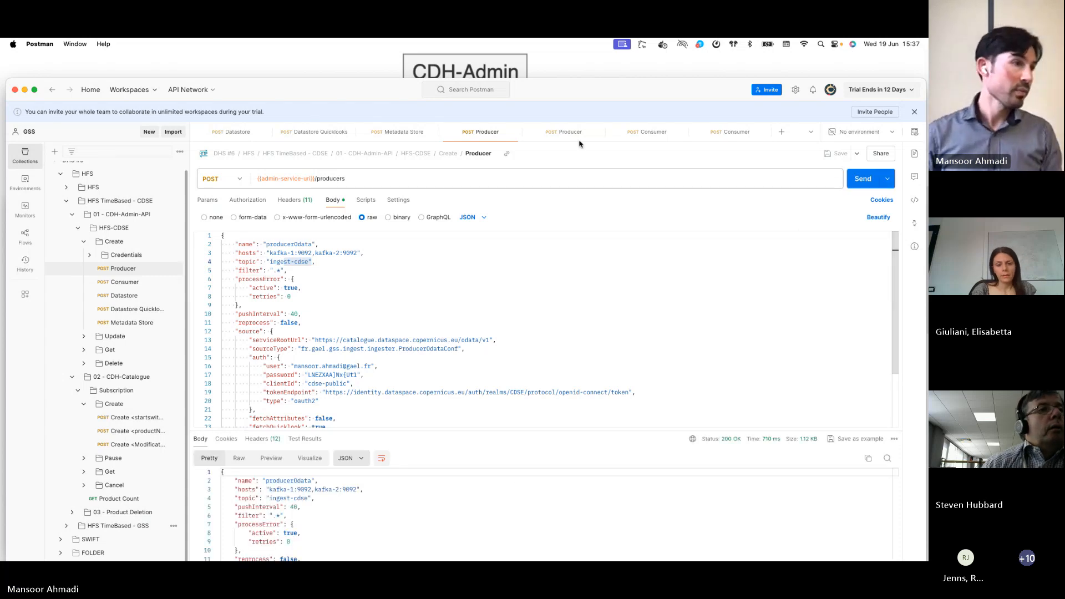
pyautogui.click(564, 133)
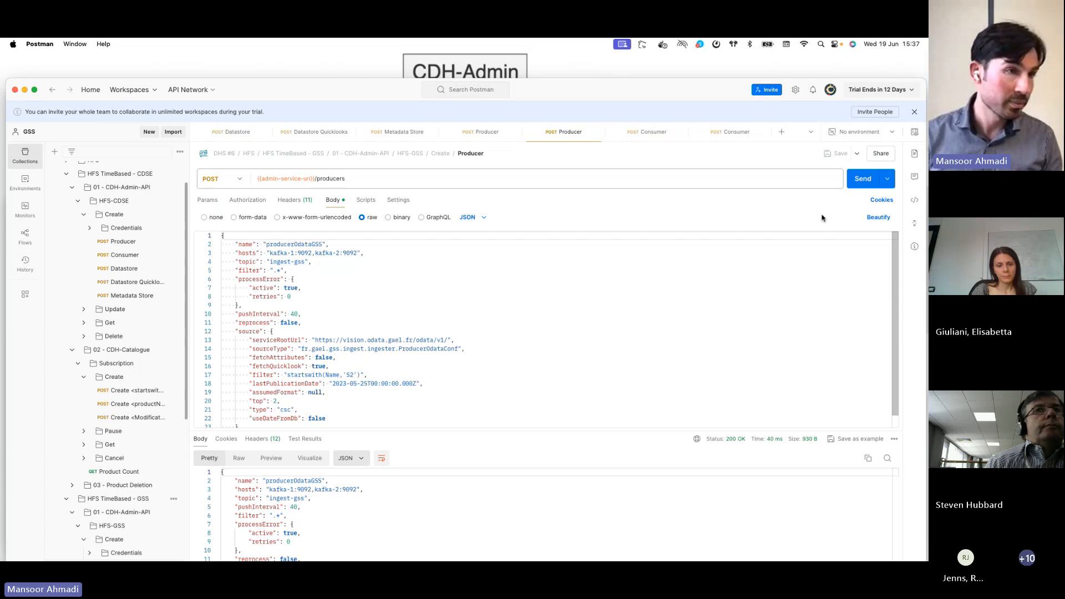
pyautogui.click(862, 178)
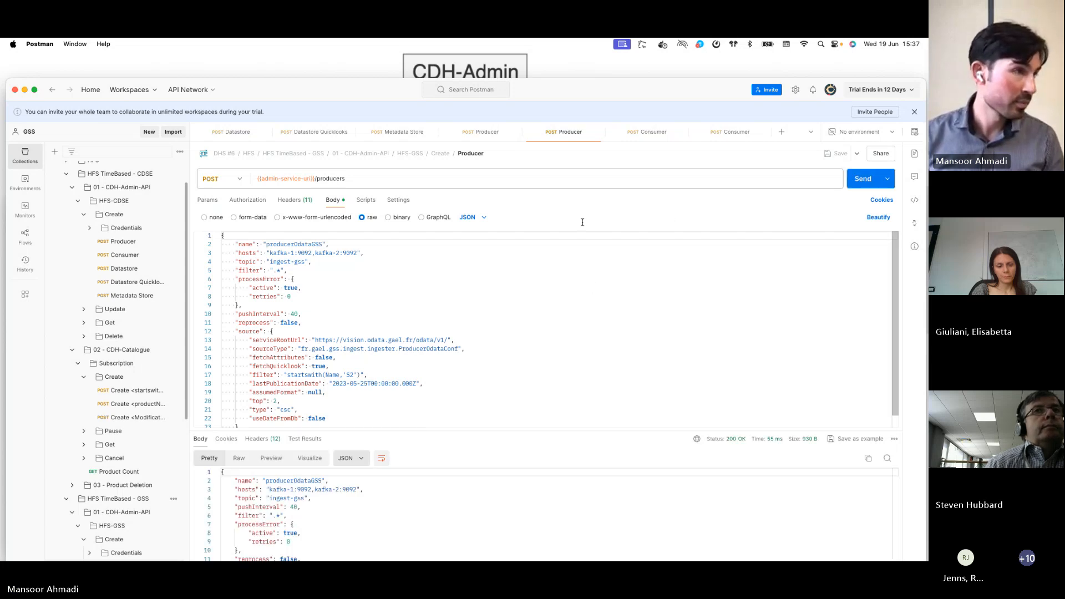
# Send the two Consumer requests, consumerOdataGSS for topic ingest-gss and consumerOdata for topic ingest-cdse
pyautogui.click(642, 133)
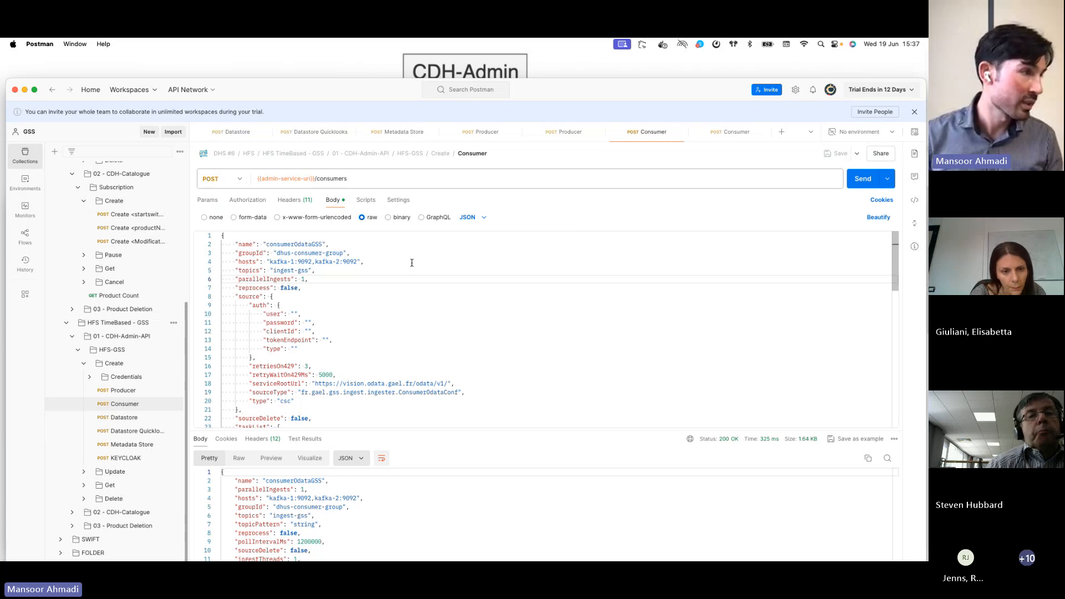
pyautogui.click(861, 182)
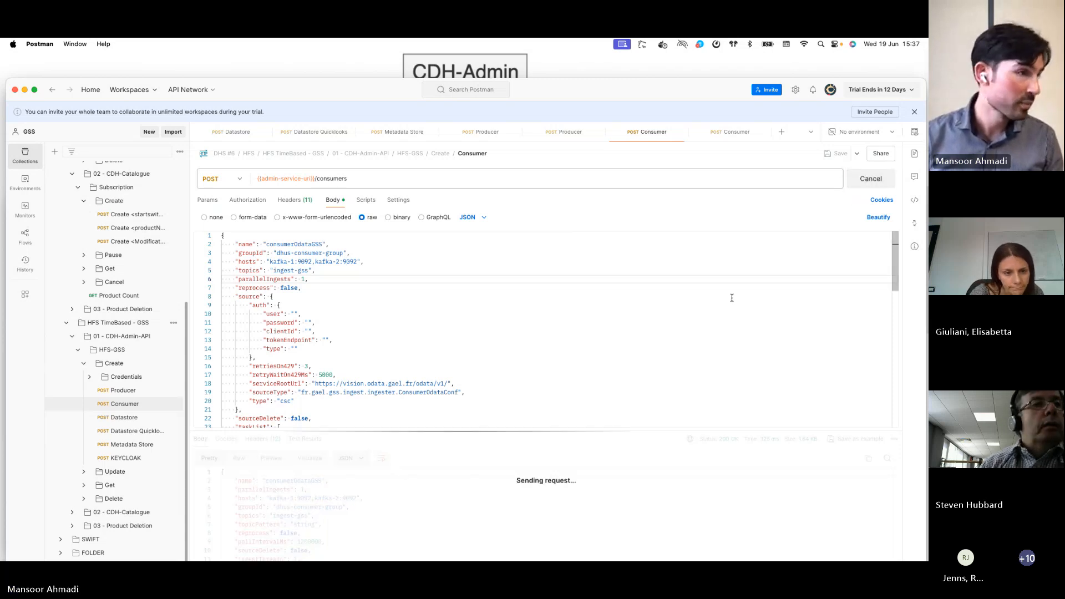
pyautogui.click(730, 132)
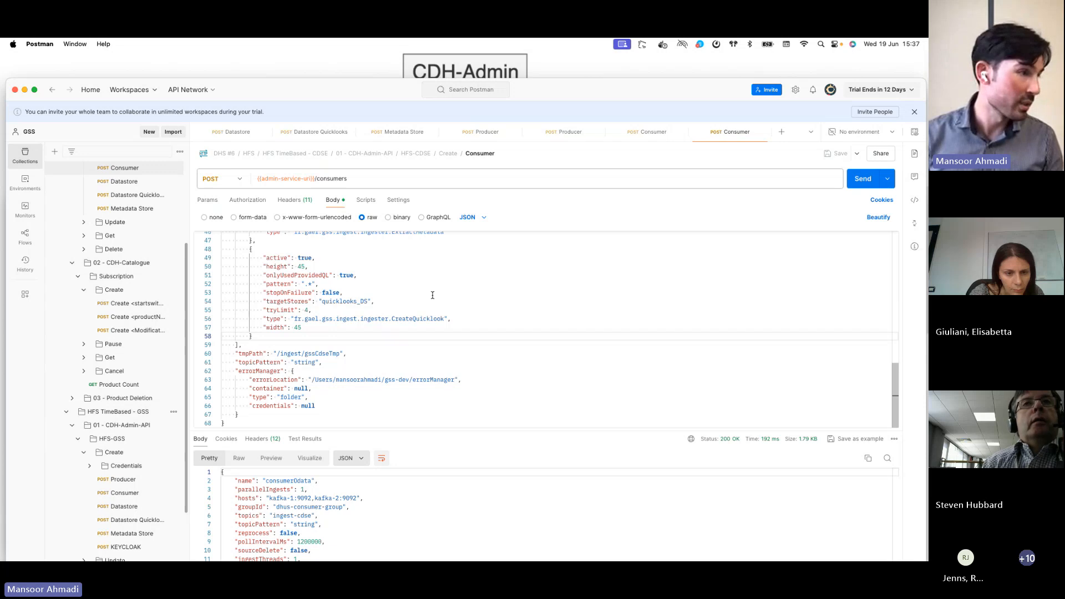
pyautogui.scroll(15, 432, 295)
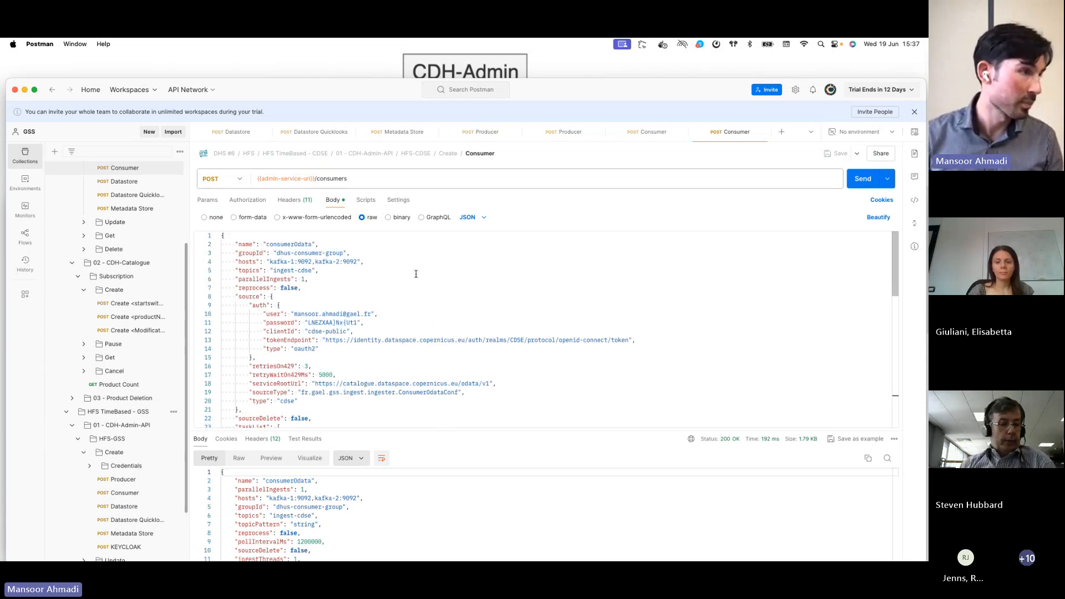
pyautogui.click(861, 181)
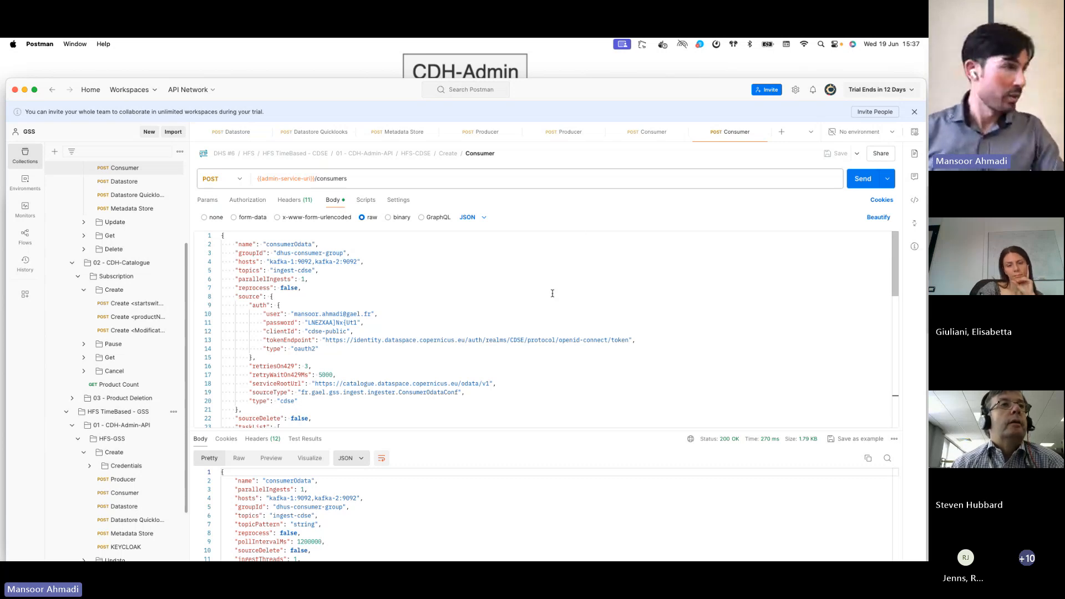
# Switch to iTerm2 and start the ingest producer and consumer containers with docker-compose up -d
pyautogui.hotkey('ctrl', 'Up')
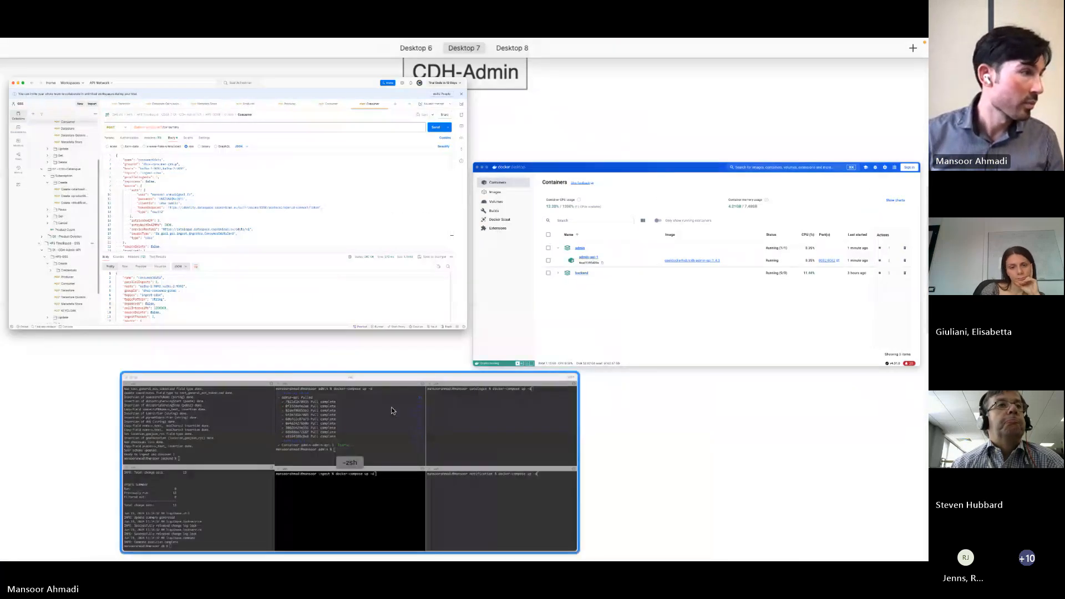
pyautogui.click(349, 462)
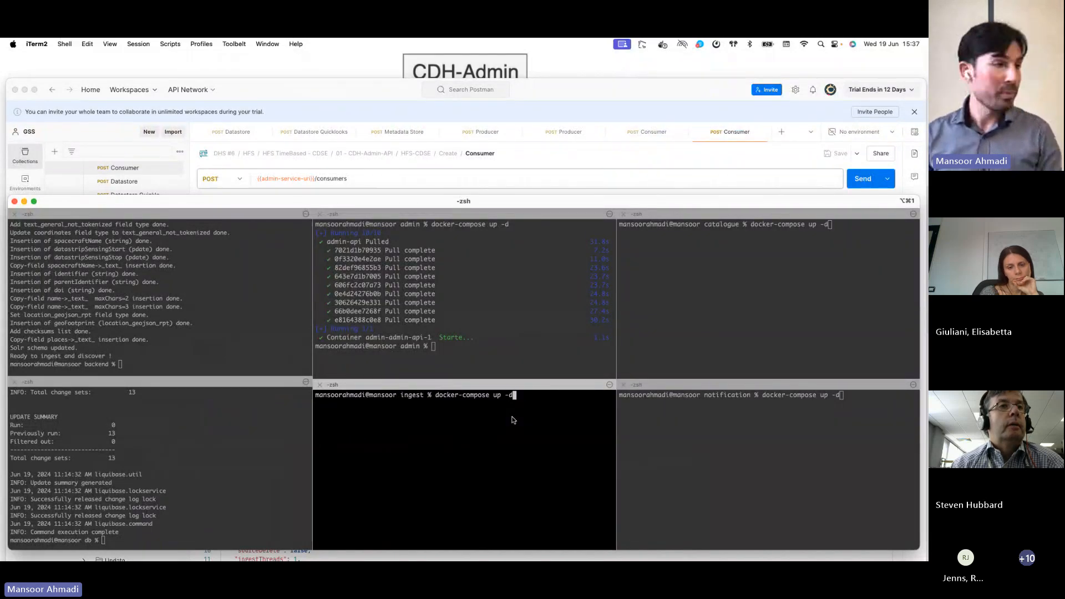
pyautogui.press('Return')
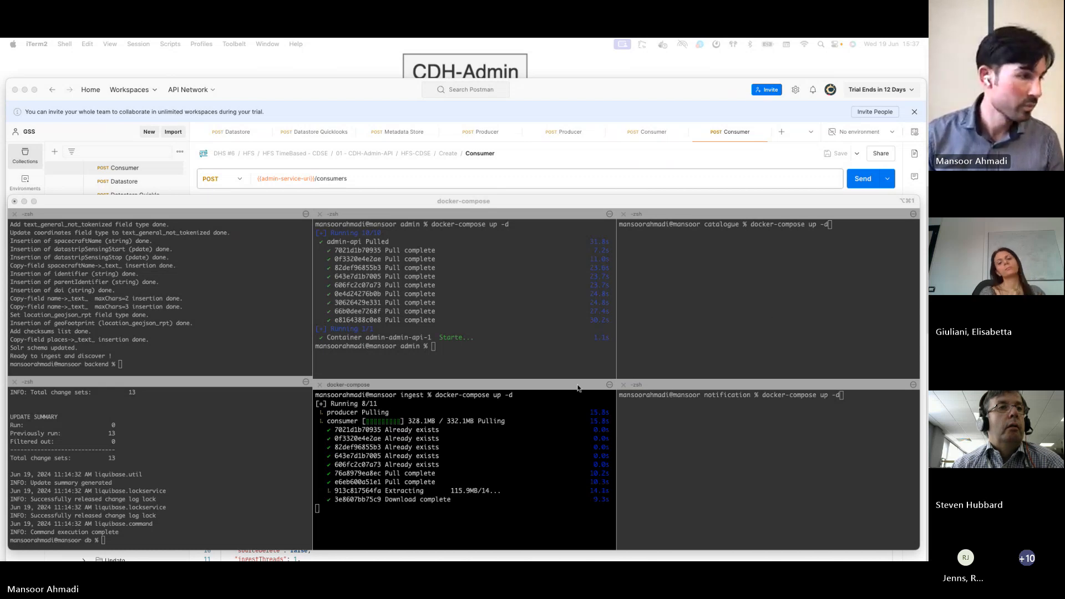
pyautogui.click(480, 520)
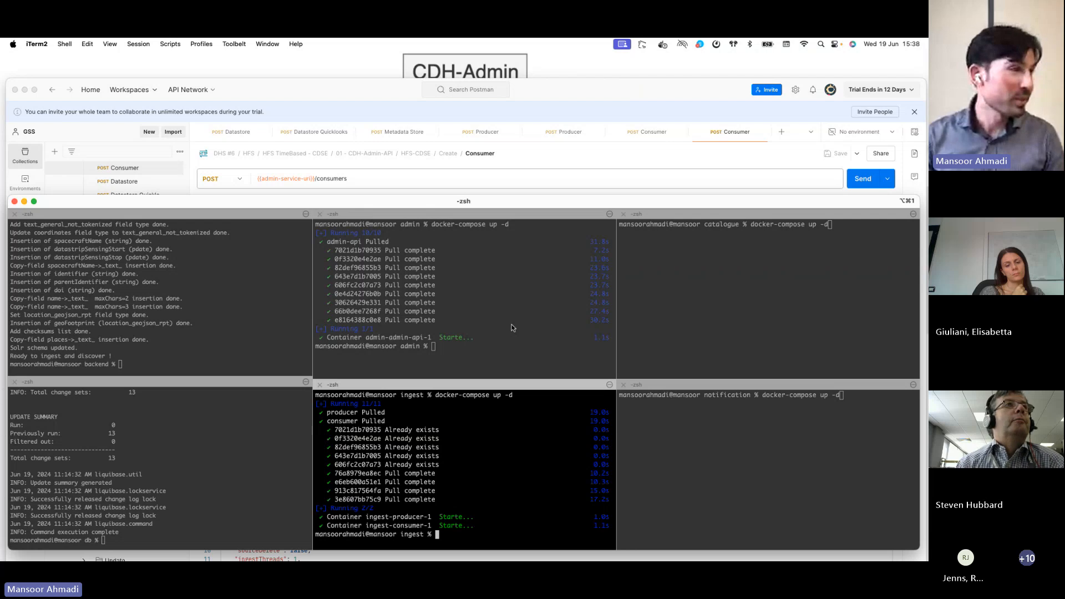
# Check the ingest containers in Docker Desktop, then switch back to iTerm2 and start the catalogue container with docker-compose up -d
pyautogui.hotkey('ctrl', 'Up')
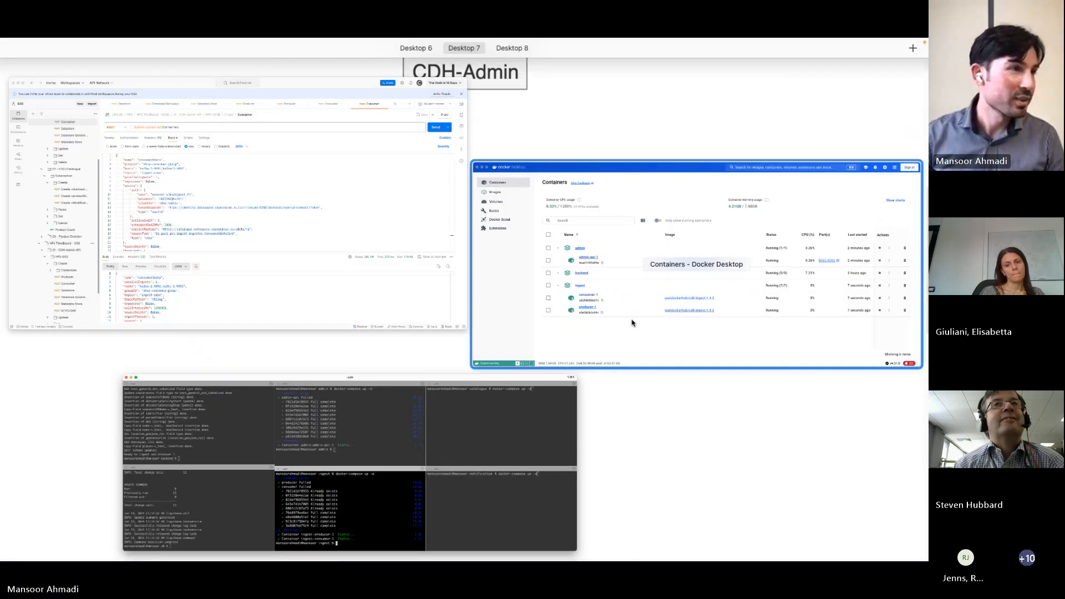
pyautogui.click(679, 182)
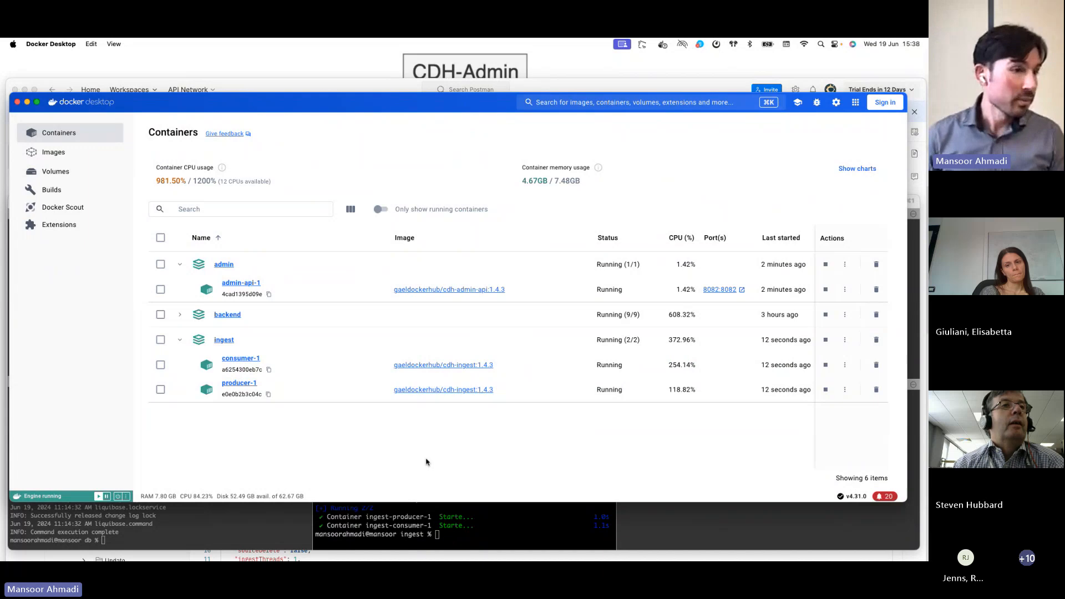
pyautogui.click(487, 534)
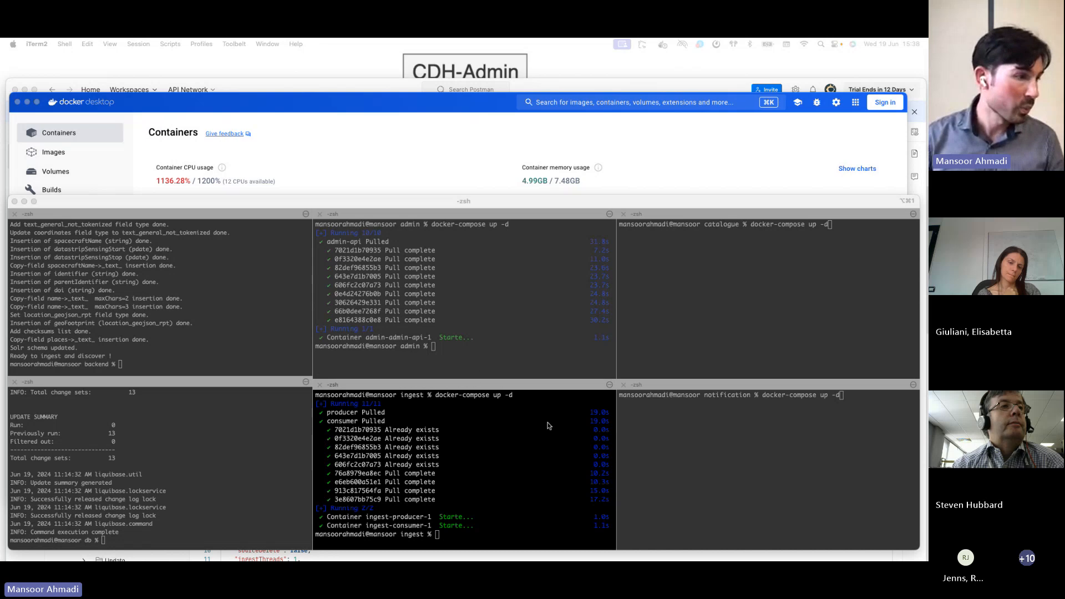
pyautogui.click(731, 333)
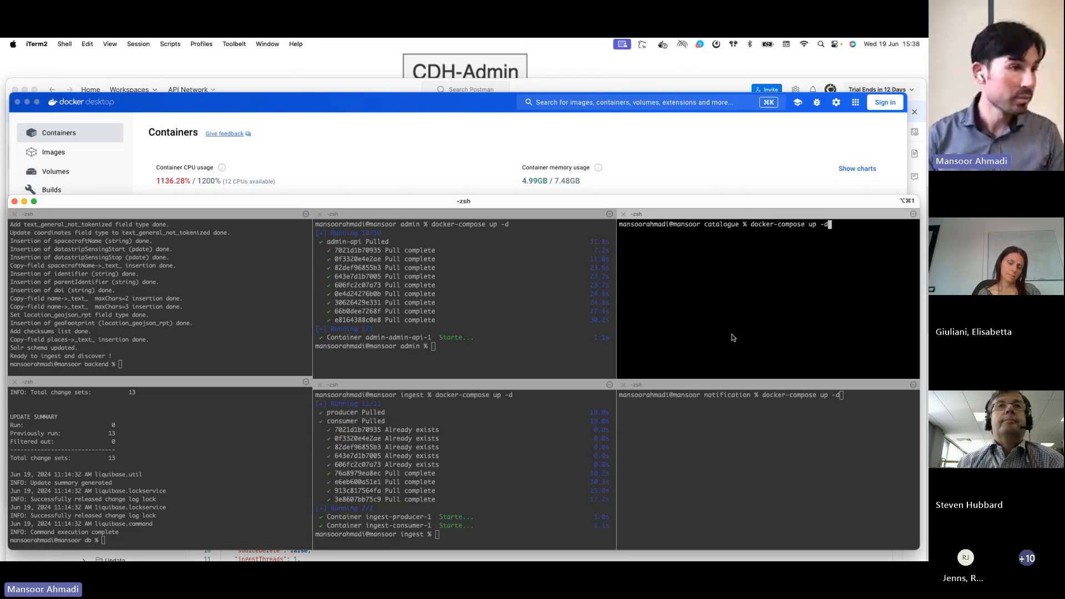
pyautogui.press('Return')
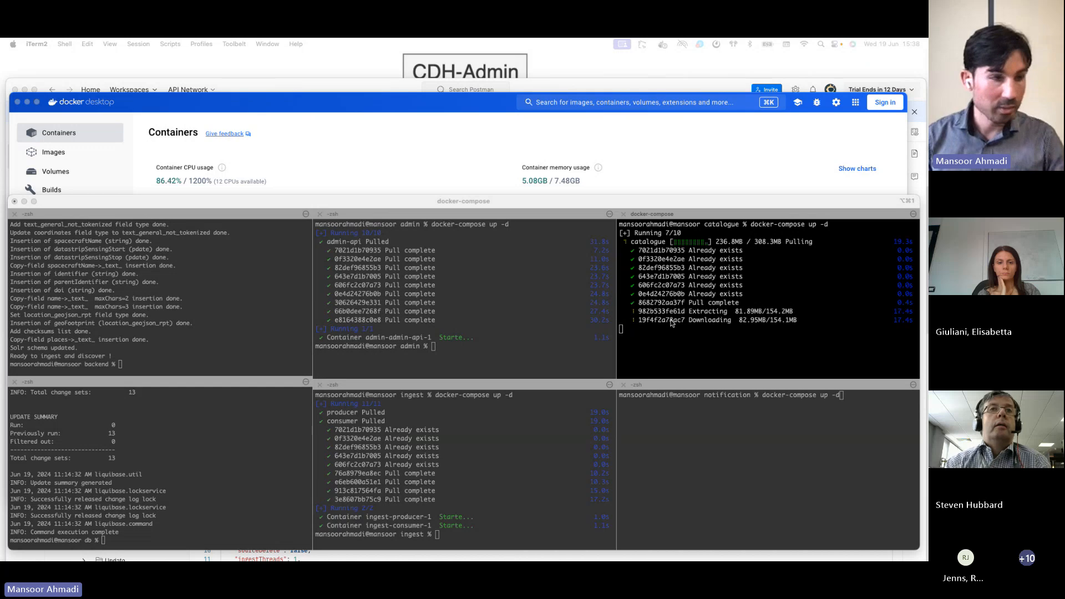
# Look over the container list in Docker Desktop and return to iTerm2
pyautogui.click(726, 148)
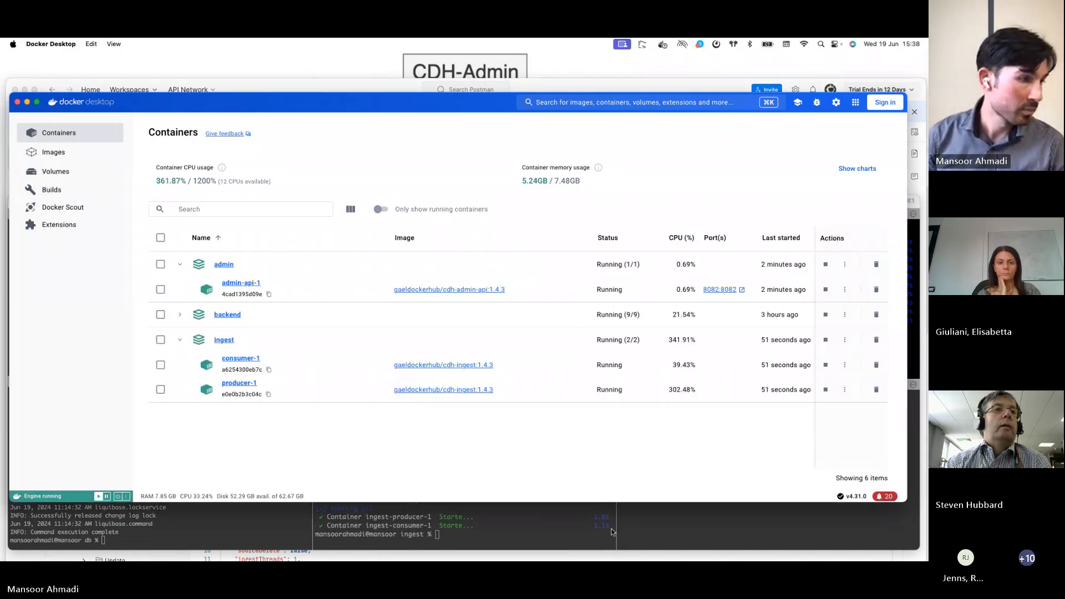
pyautogui.click(580, 532)
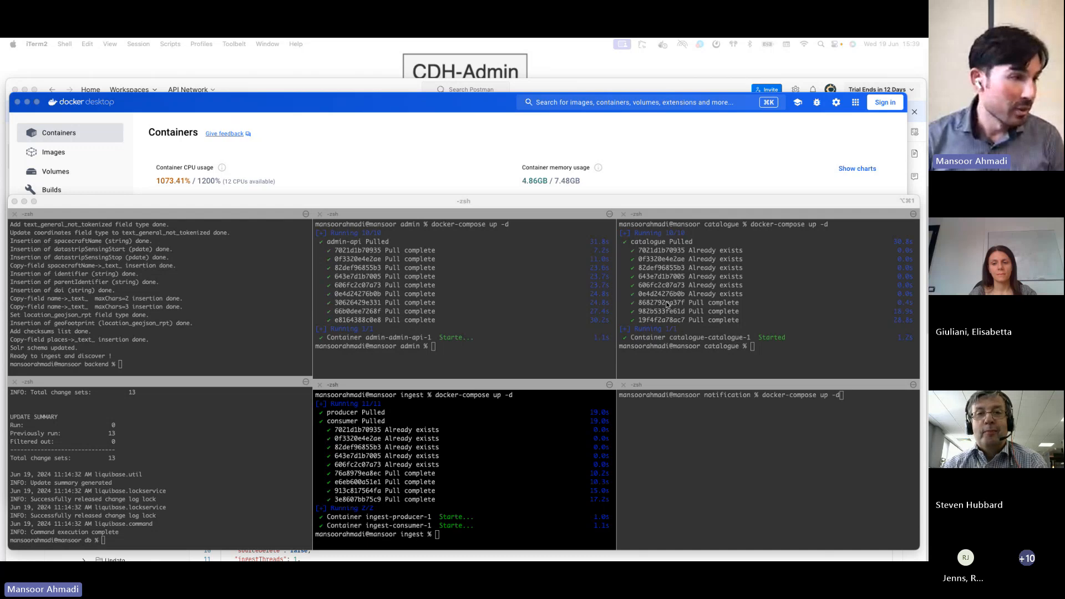
# Switch to Chrome on the End-user desktop and open localhost:8081/odata/v1/Products?$count=true in a new tab
pyautogui.hotkey('ctrl', 'Right')
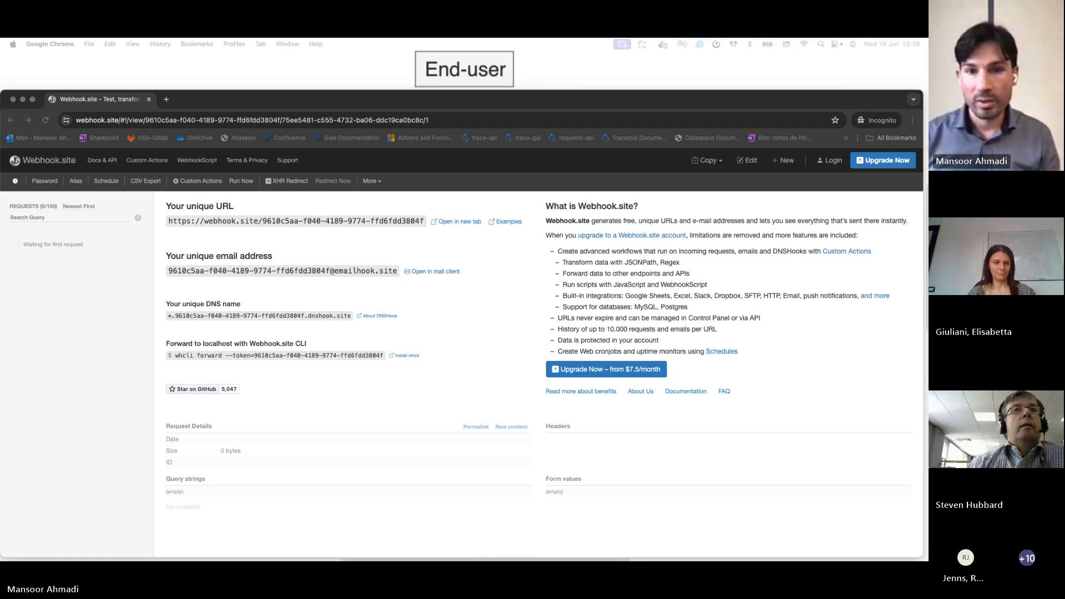
pyautogui.click(222, 98)
pyautogui.click(165, 100)
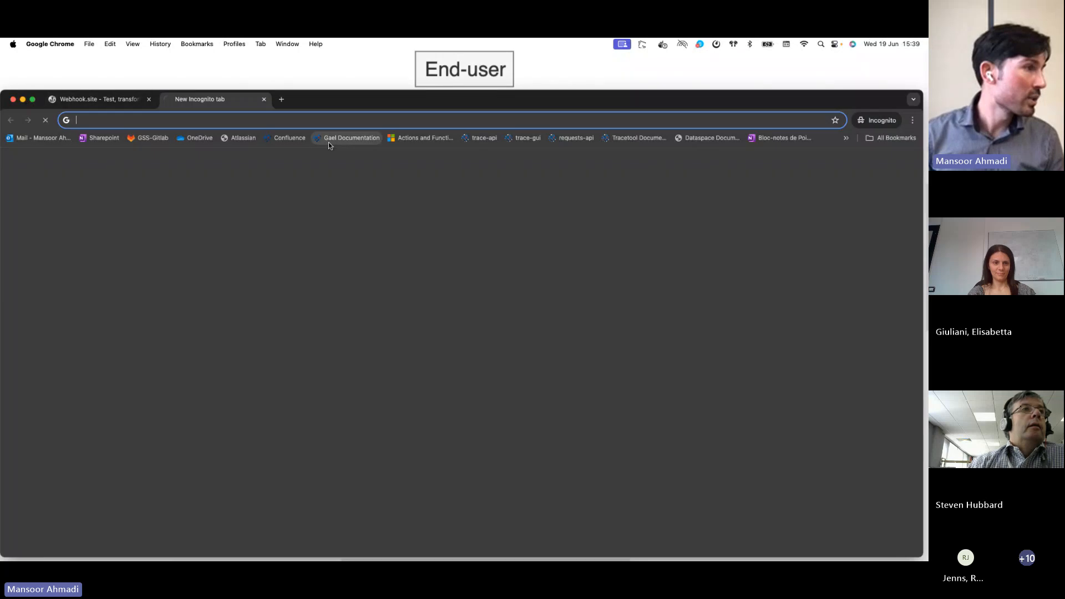
pyautogui.write('localhost:8081/odata/v1/Products?$count=true')
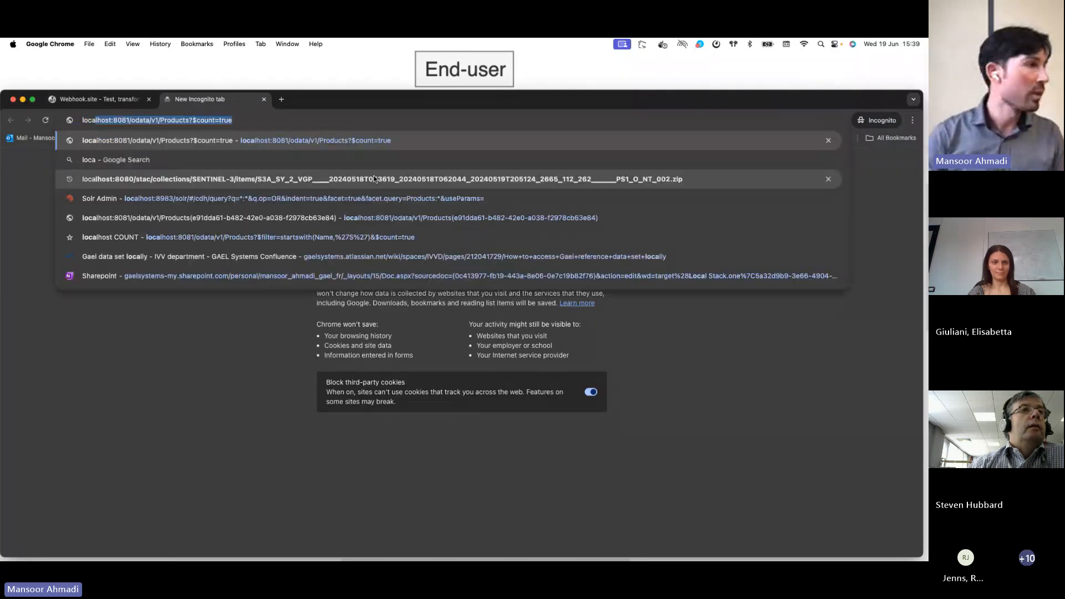
pyautogui.press('Return')
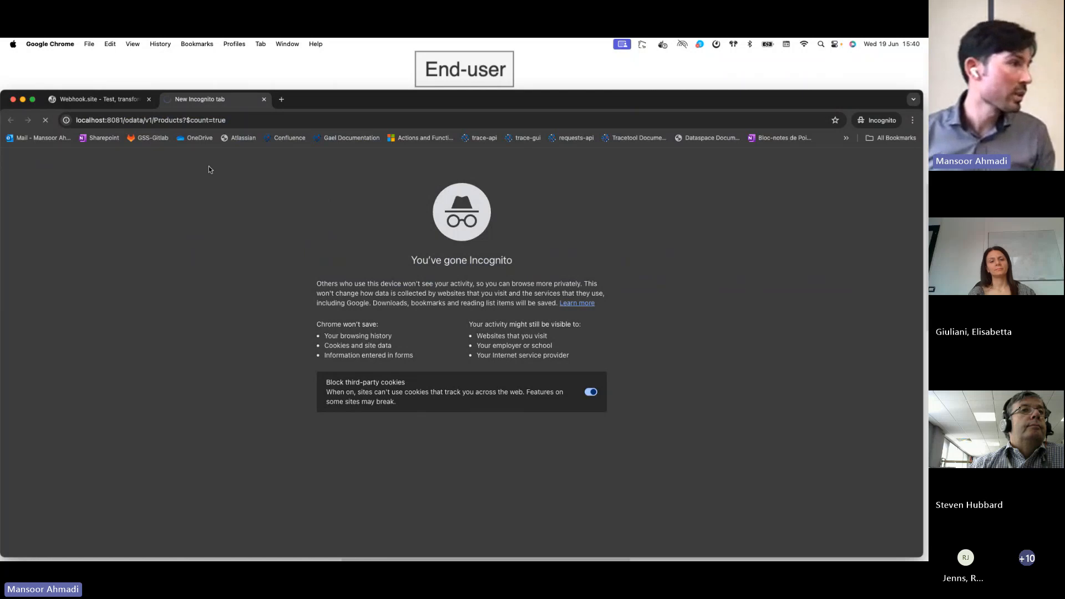
pyautogui.click(216, 120)
pyautogui.moveTo(216, 118); pyautogui.dragTo(180, 117)
pyautogui.click(381, 212)
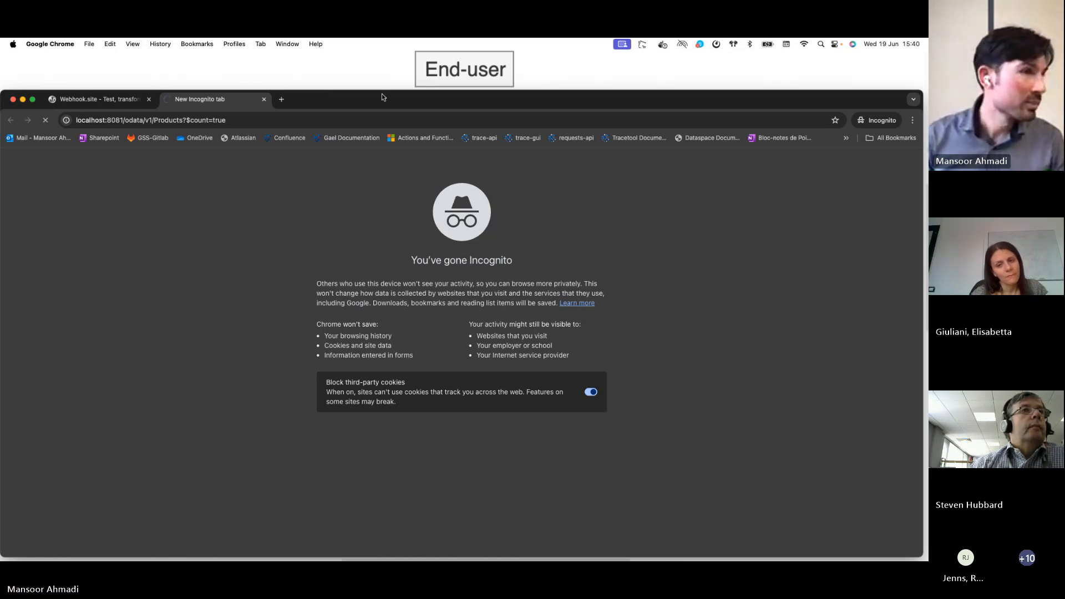
pyautogui.moveTo(381, 93); pyautogui.dragTo(387, 96)
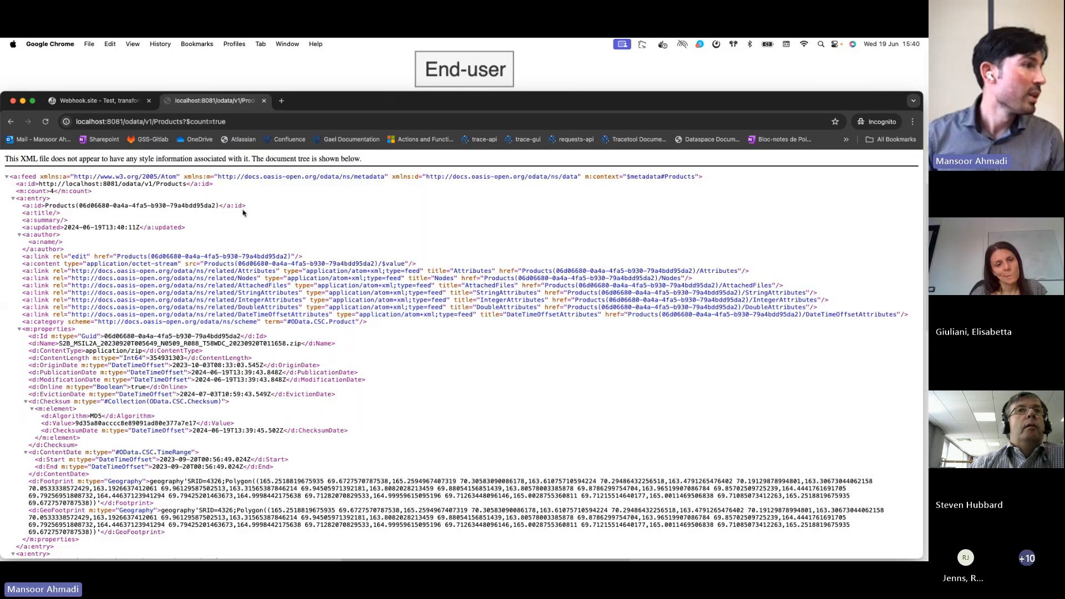
# Examine the product count and the names and properties of the first product entries in the OData response
pyautogui.moveTo(63, 188); pyautogui.dragTo(43, 191)
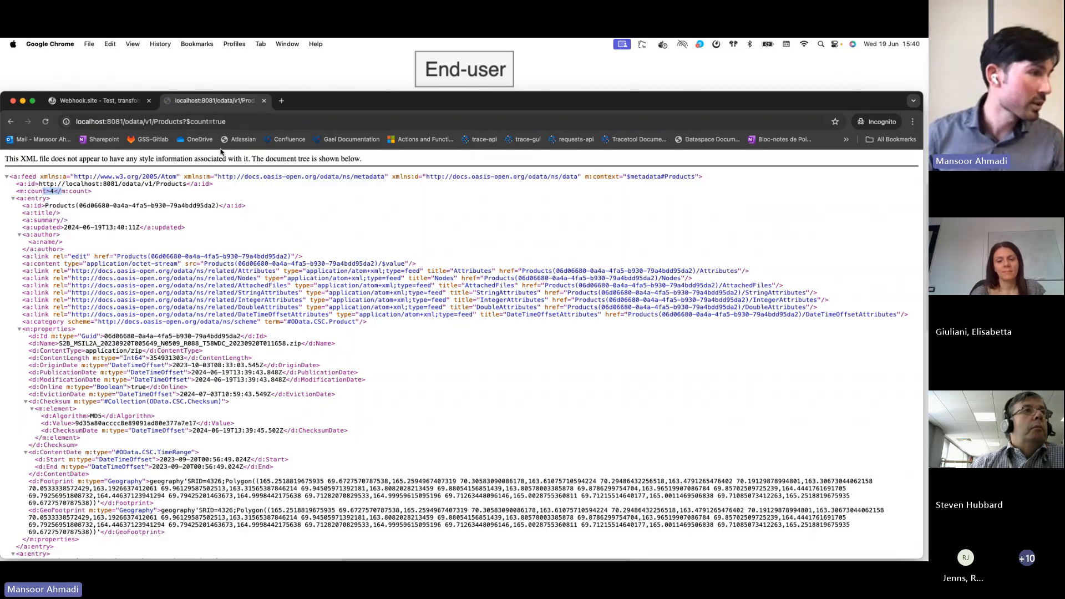
pyautogui.scroll(-3, 280, 380)
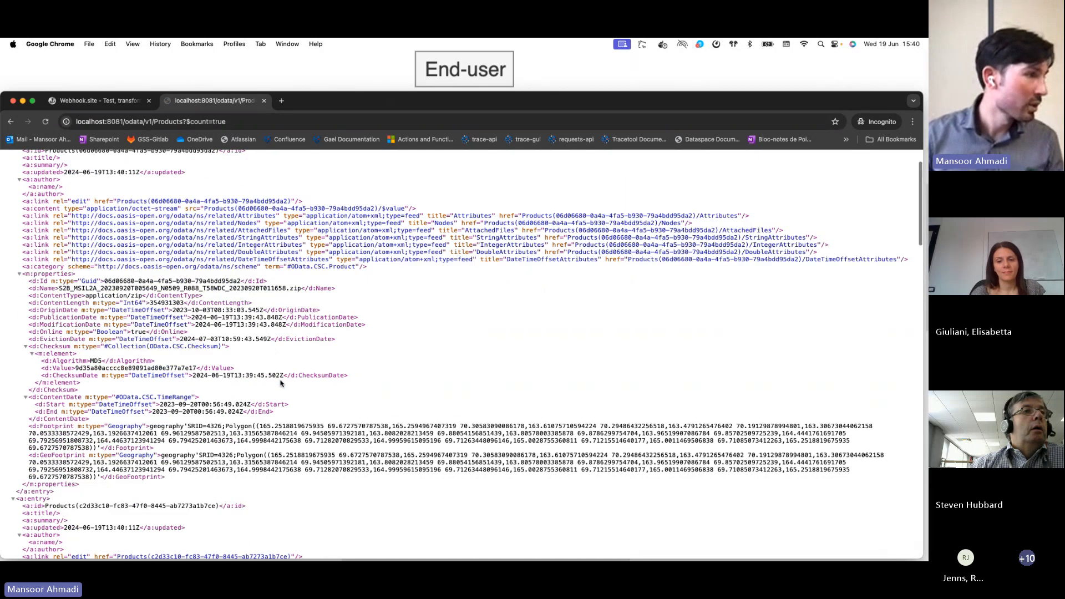
pyautogui.scroll(-9, 256, 403)
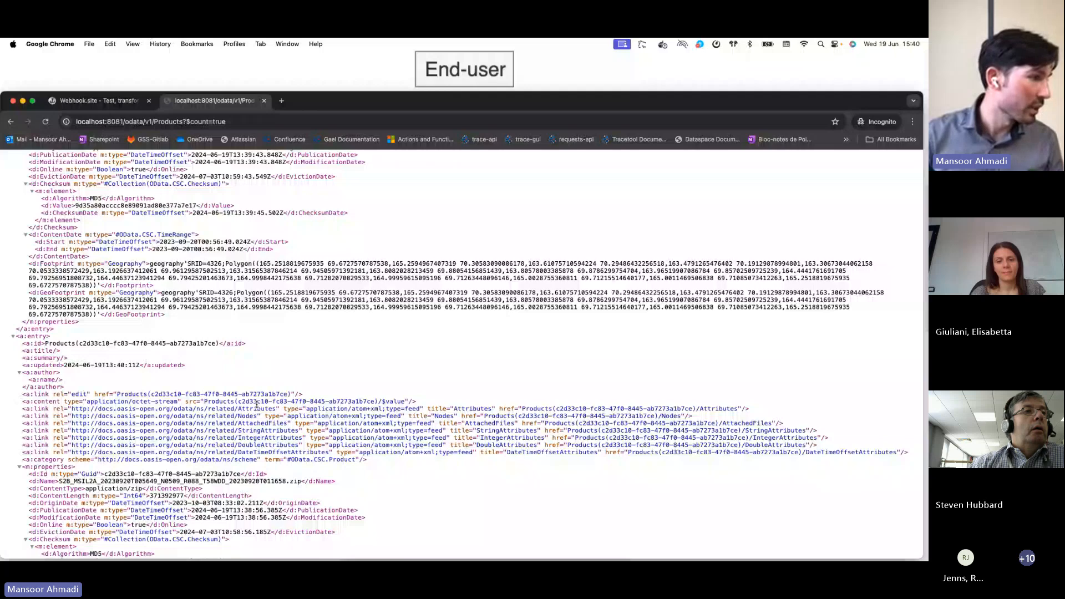
pyautogui.scroll(-8, 256, 403)
pyautogui.moveTo(52, 343); pyautogui.dragTo(74, 343)
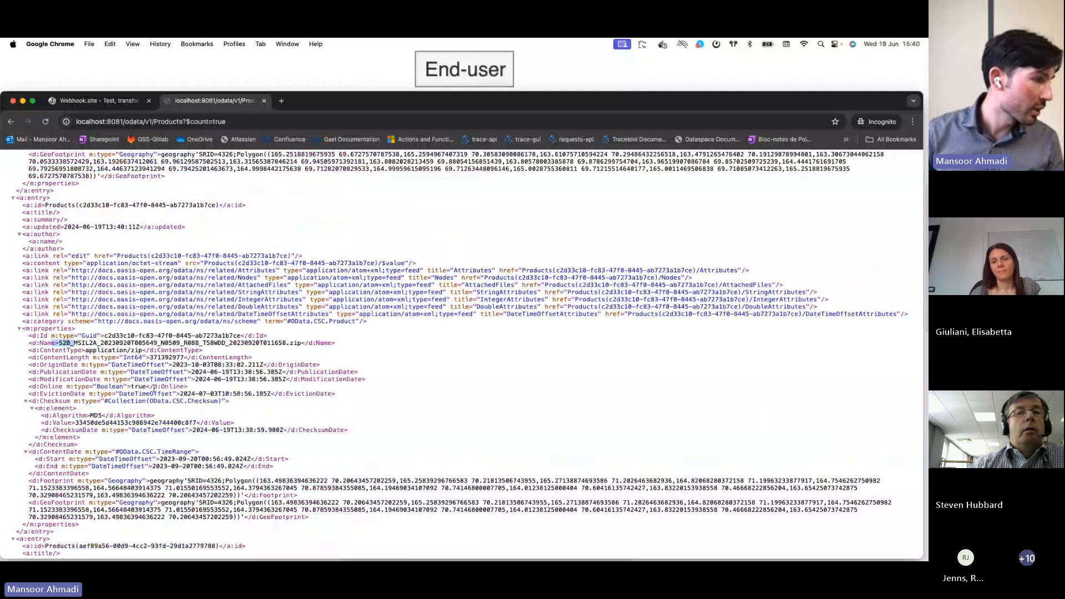
pyautogui.scroll(1, 154, 389)
pyautogui.scroll(5, 155, 389)
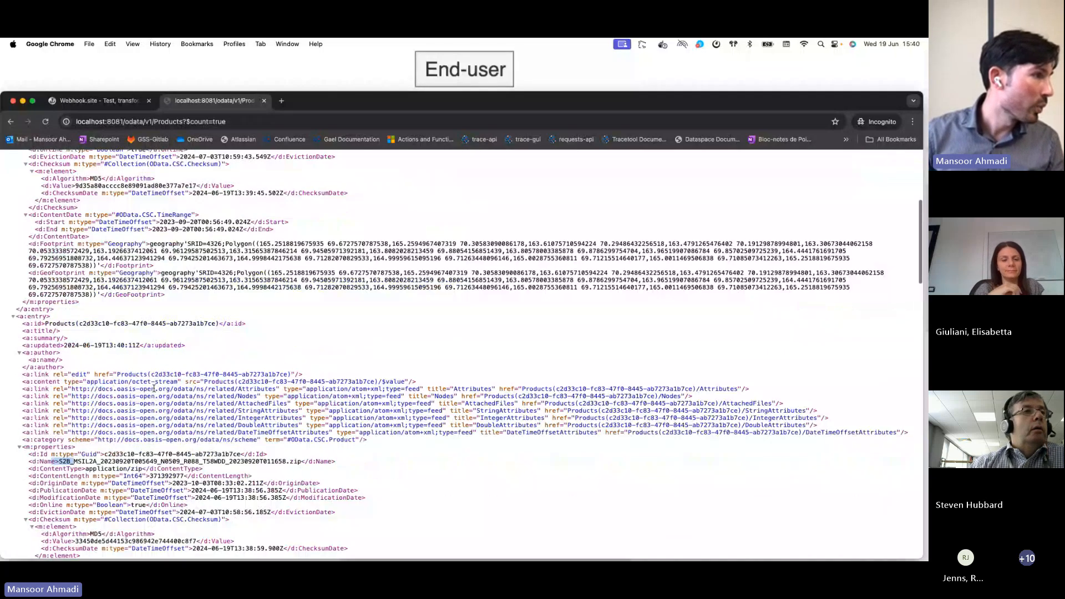
pyautogui.scroll(1, 92, 176)
pyautogui.scroll(3, 92, 177)
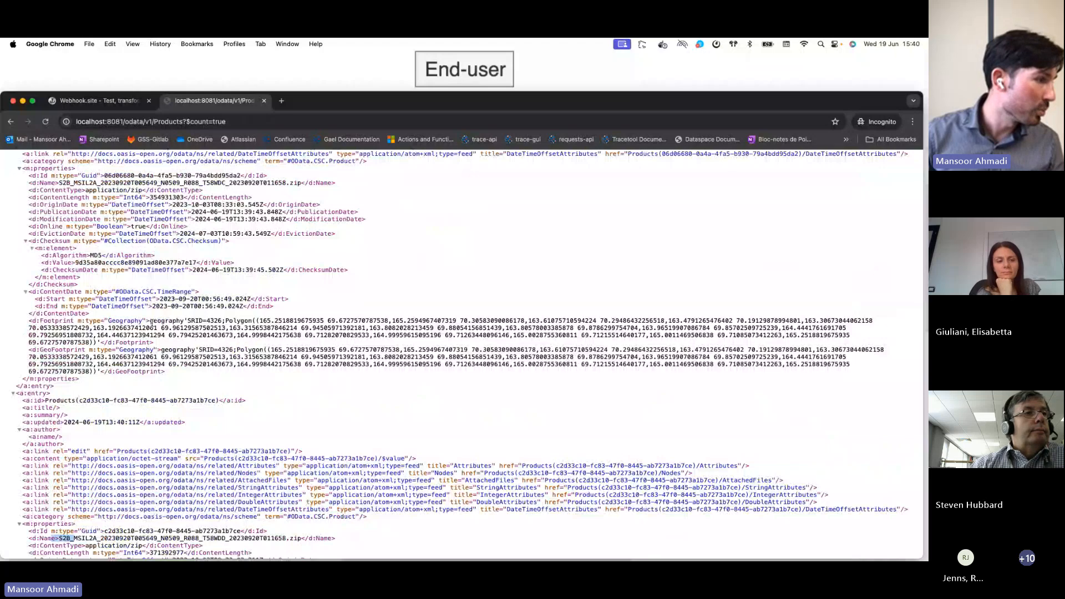
pyautogui.scroll(-6, 152, 323)
pyautogui.scroll(-3, 137, 425)
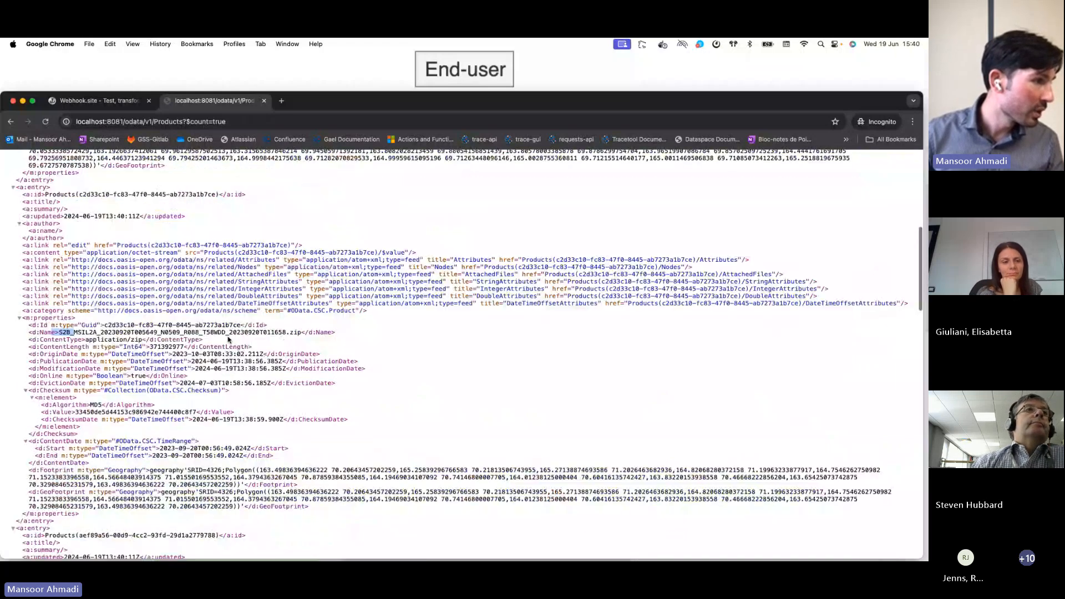
# Query the second product by its Id in a new tab with localhost:8081/odata/v1/Products(c2d33c10-fc83-47f0-8445-ab7273a1b7ce)
pyautogui.moveTo(242, 325); pyautogui.dragTo(105, 324)
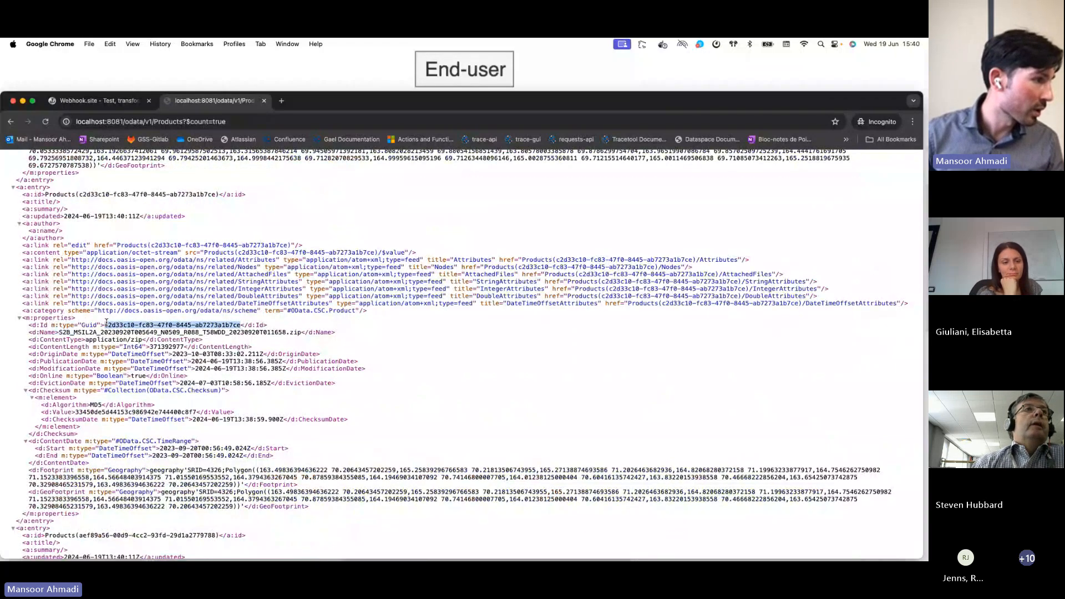
pyautogui.press('super+t')
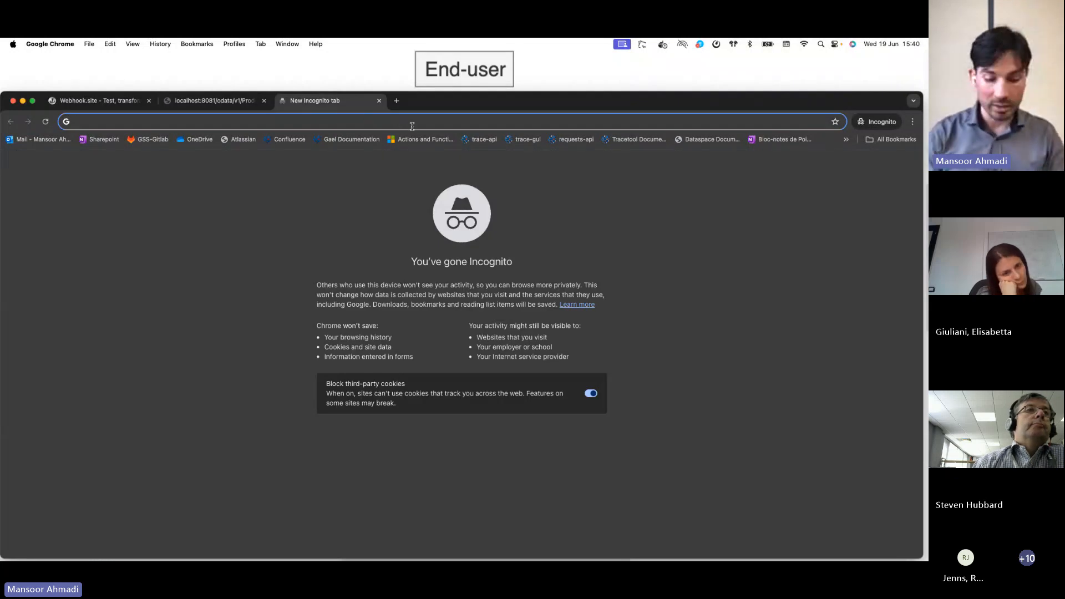
pyautogui.write('loca')
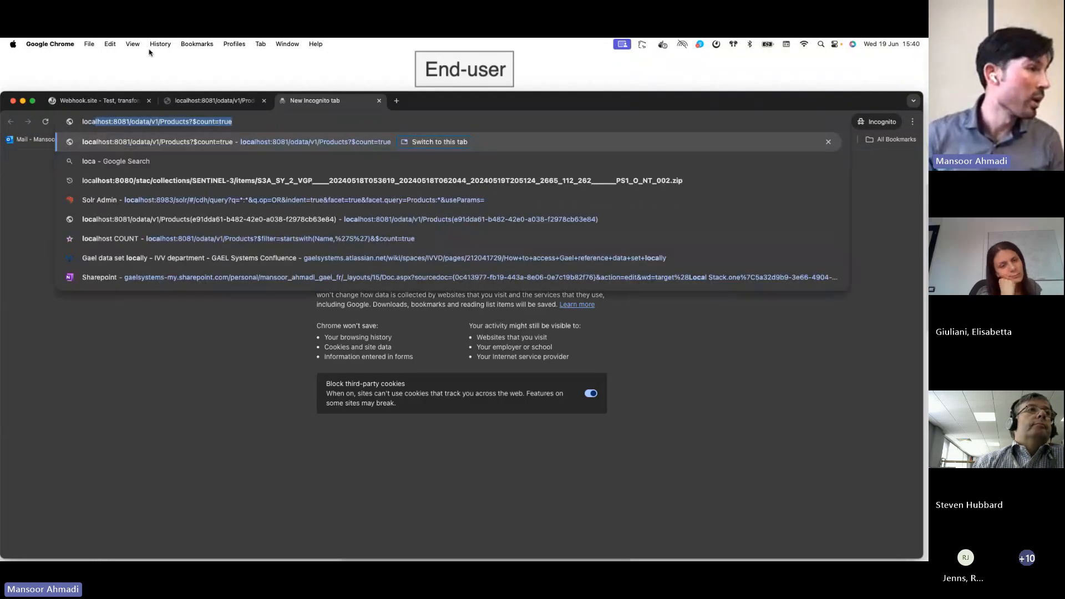
pyautogui.click(192, 125)
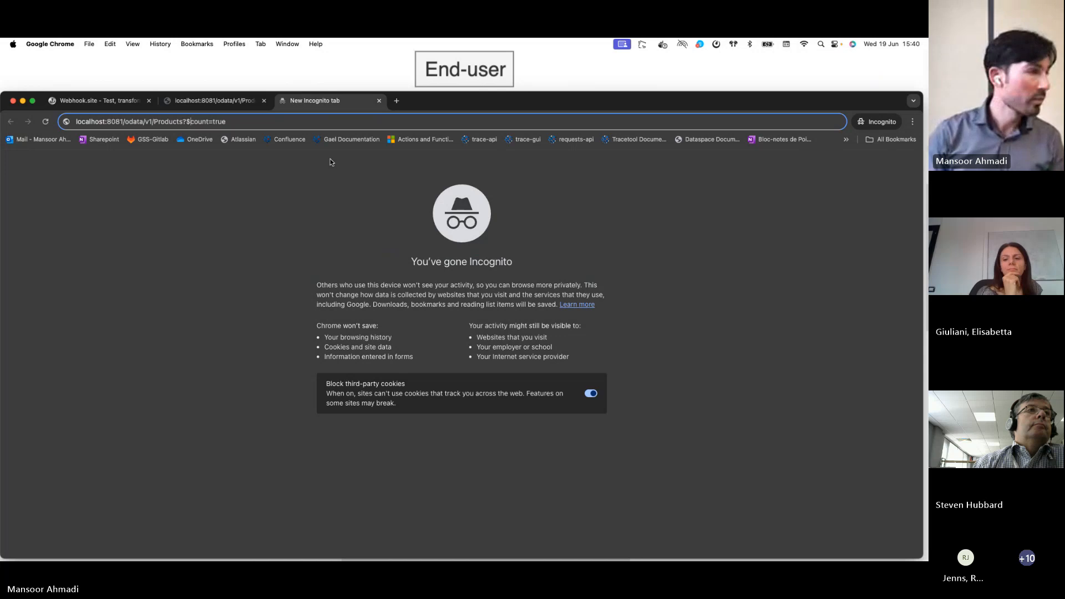
pyautogui.hotkey('shift', 'End')
pyautogui.write('(')
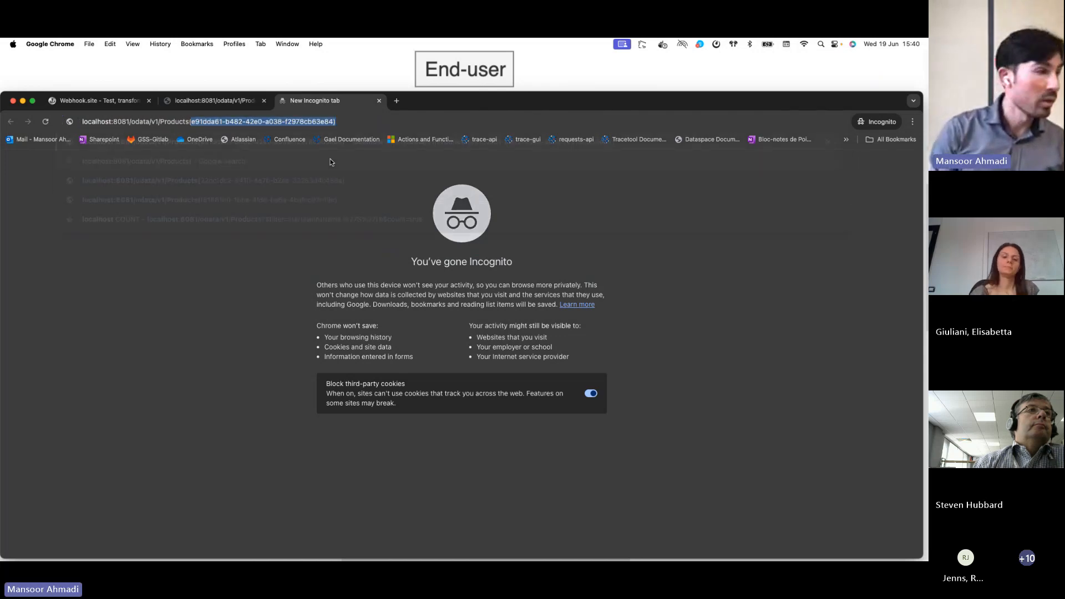
pyautogui.write('c2d33c10-fc83-47f0-8445-ab7273a1b7ce)')
pyautogui.press('Return')
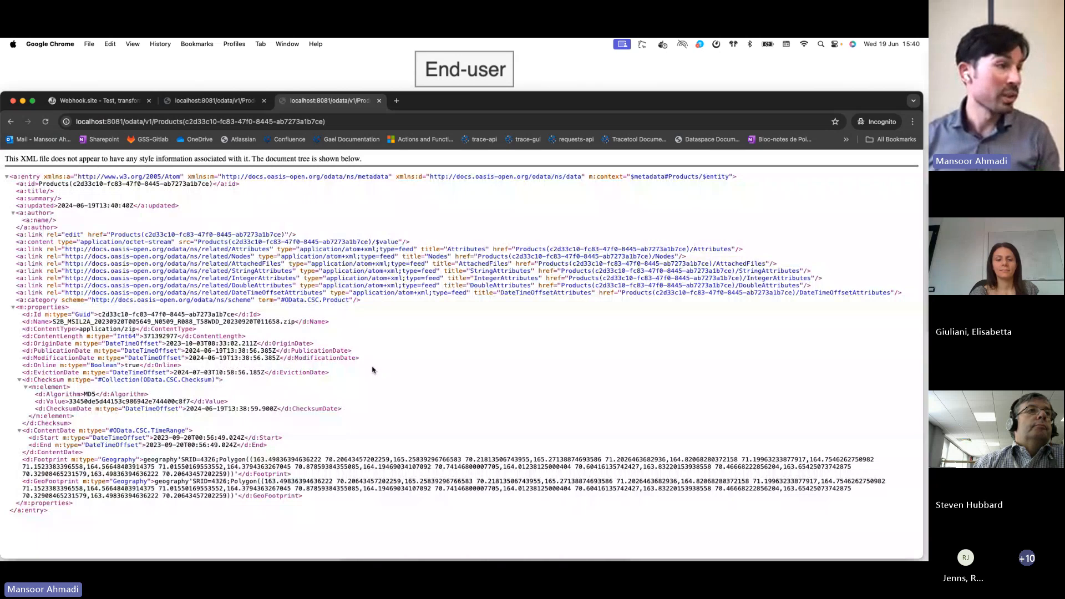
# Copy the product's name and query it in a new tab with Products?$filter=Name eq 'S2B_MSIL2A_20230920T005649_N0509_R088_T58WDD_20230920T011658.zip'
pyautogui.moveTo(294, 324); pyautogui.dragTo(54, 321)
pyautogui.press('super+c')
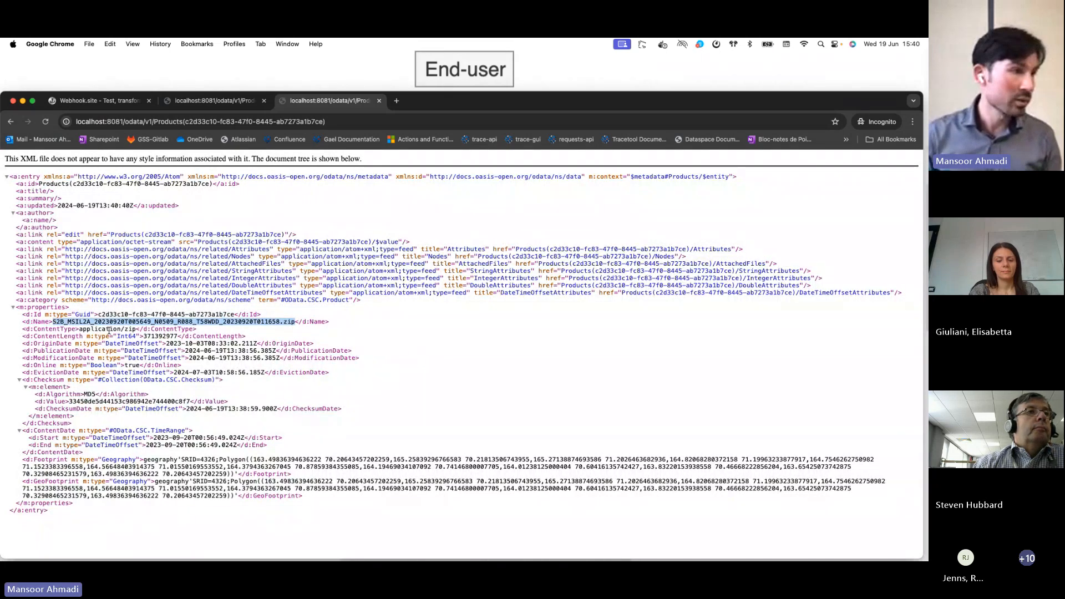
pyautogui.press('super+t')
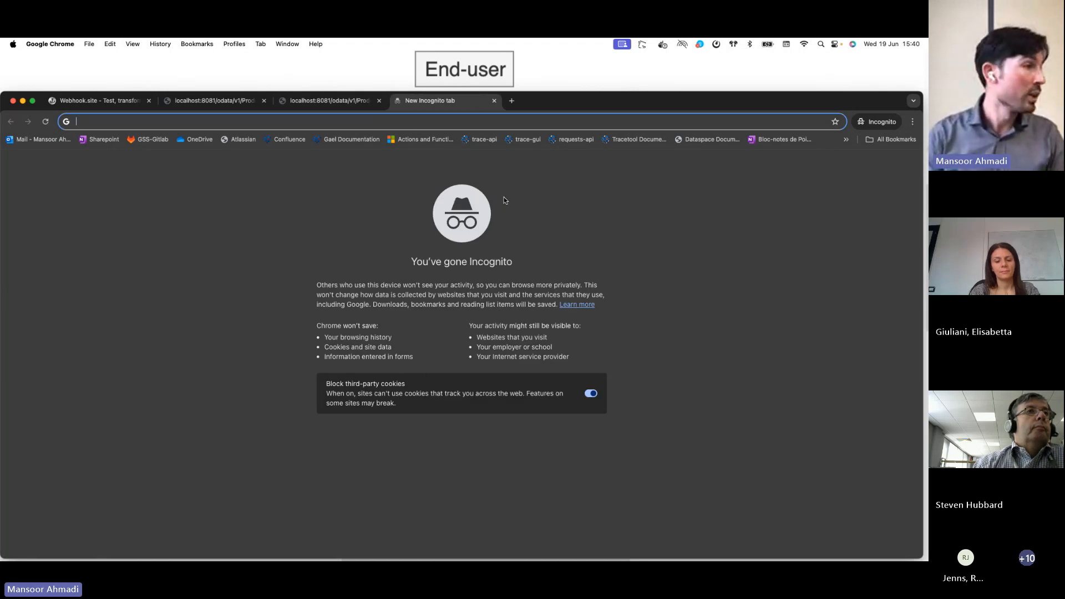
pyautogui.write('loca')
pyautogui.press('Right')
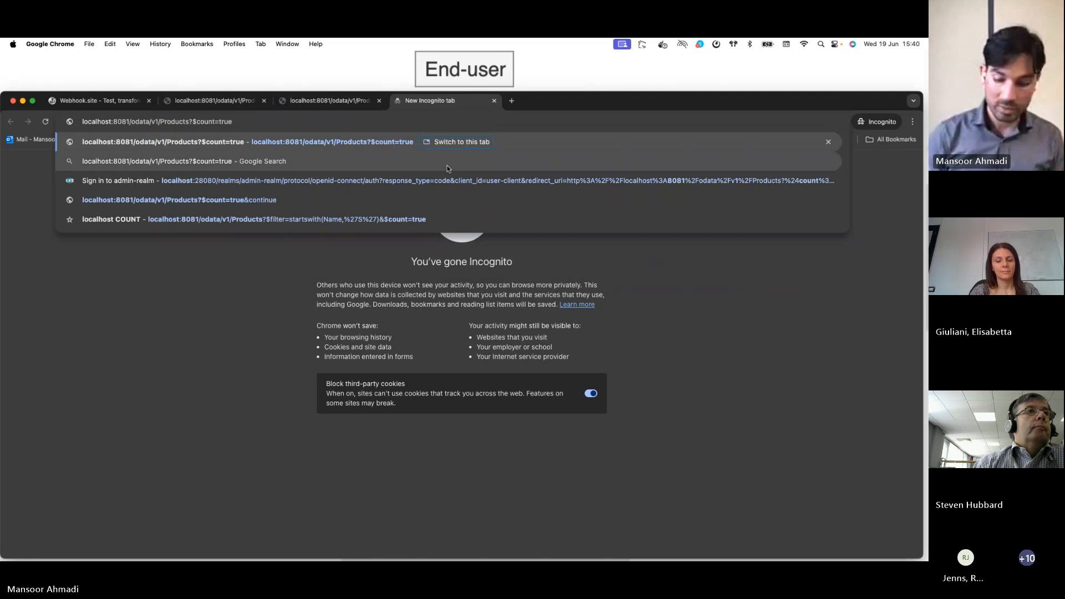
pyautogui.moveTo(198, 122); pyautogui.dragTo(233, 122)
pyautogui.write('filter')
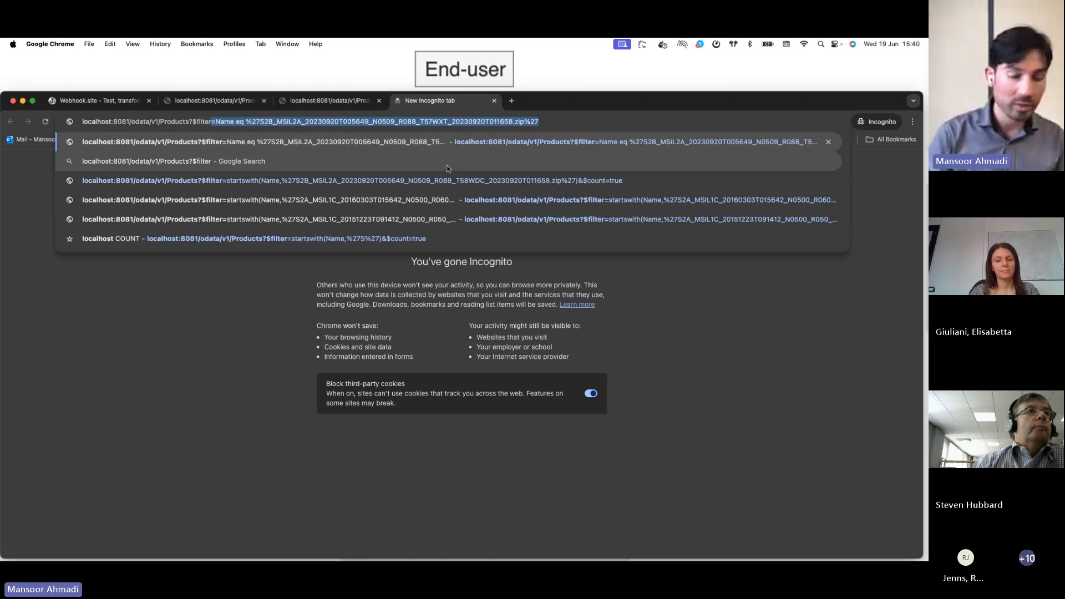
pyautogui.write('=Name')
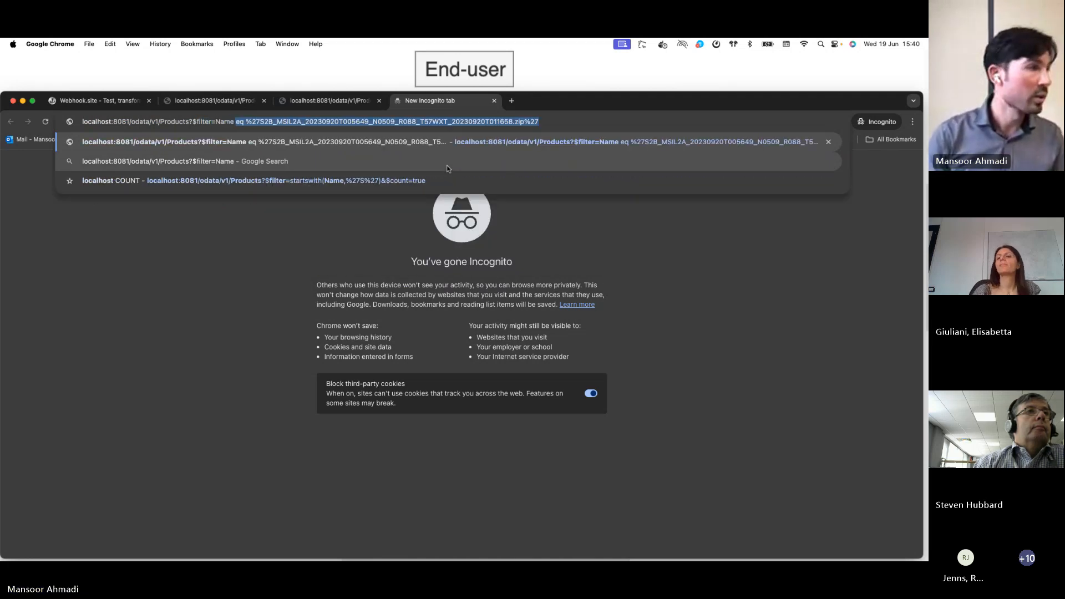
pyautogui.write(" eq ''")
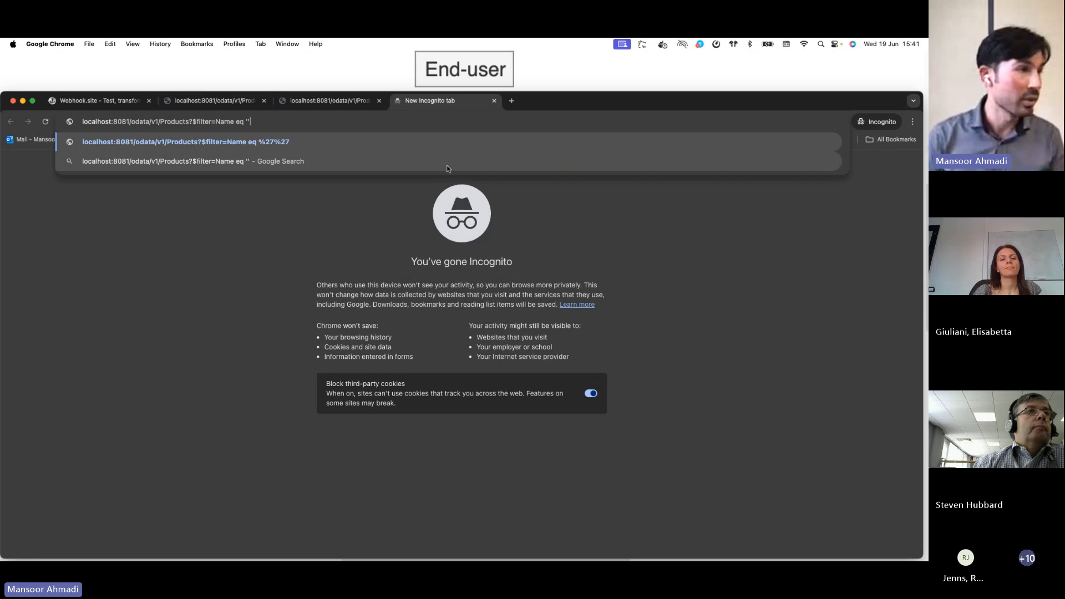
pyautogui.press('super+v')
pyautogui.press('Return')
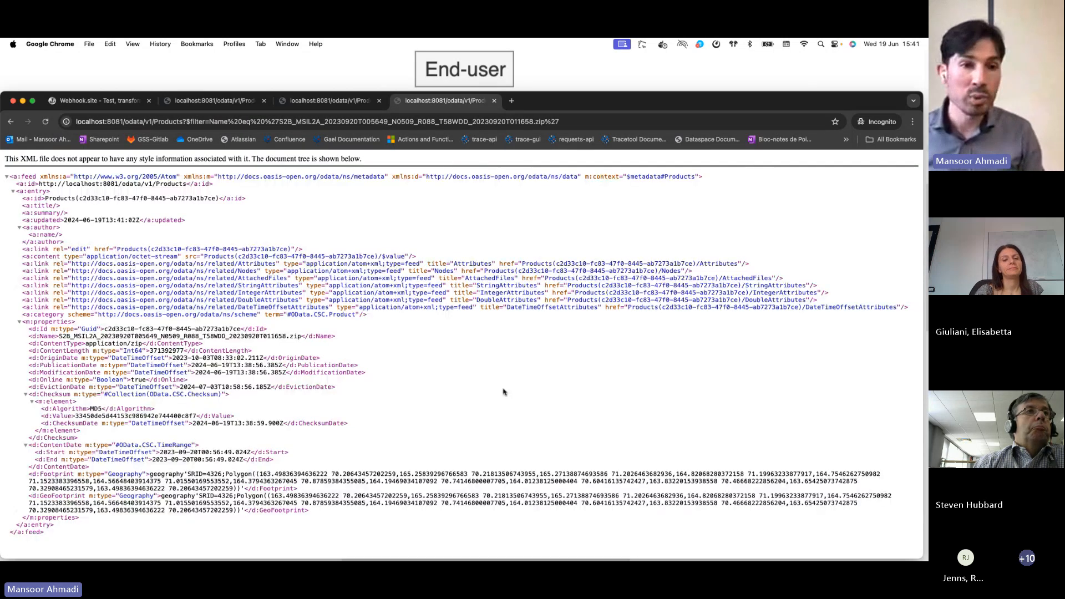
pyautogui.click(512, 101)
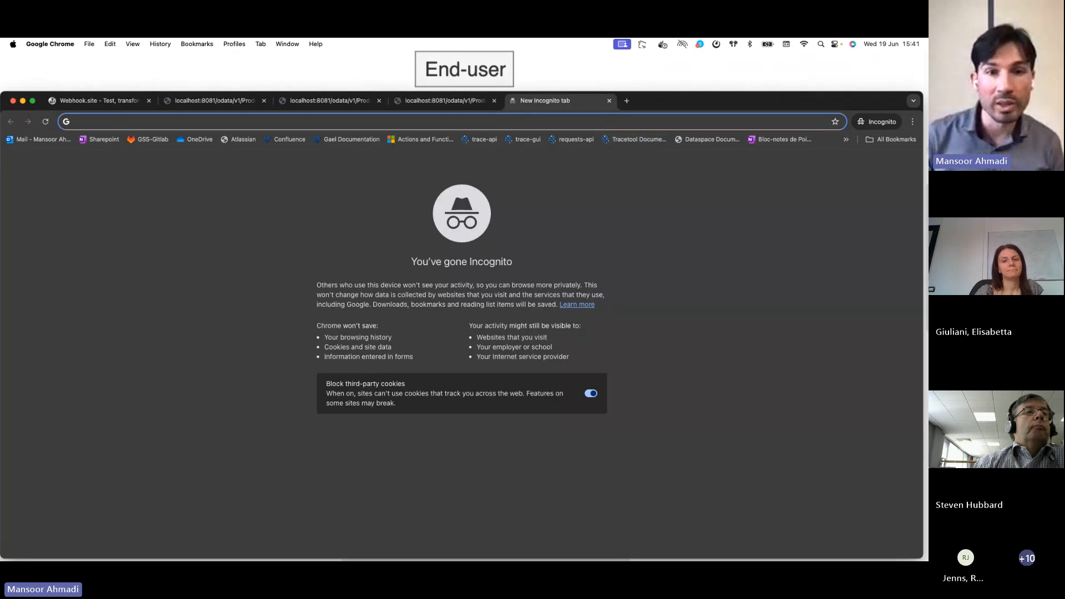
pyautogui.press('super+Tab')
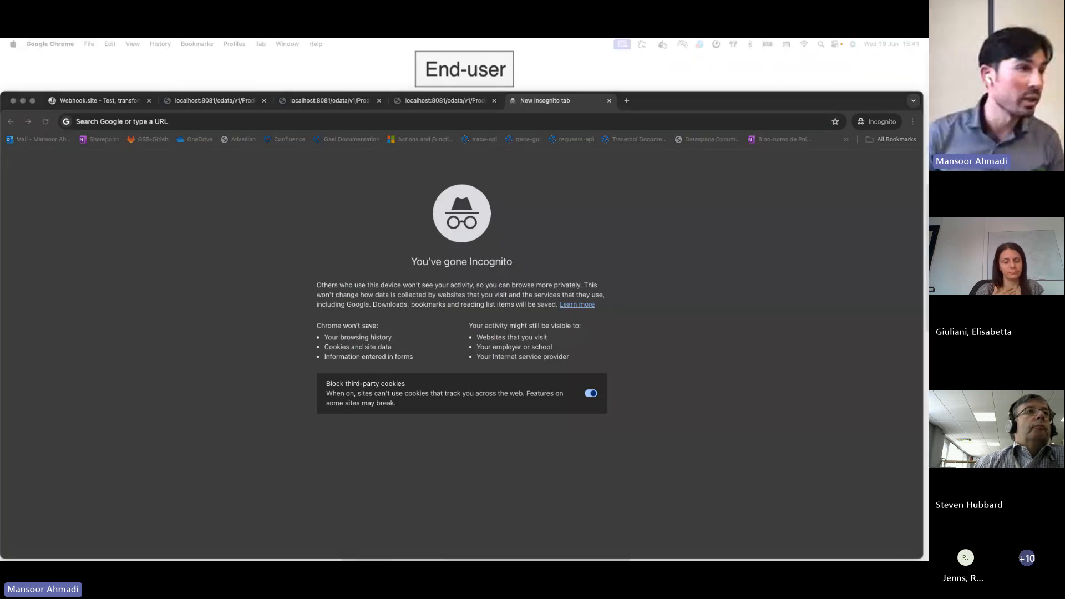
pyautogui.click(487, 118)
pyautogui.write("http://localhost:8081/odata/v1/Products?$filter=startswith(Name,'S2')")
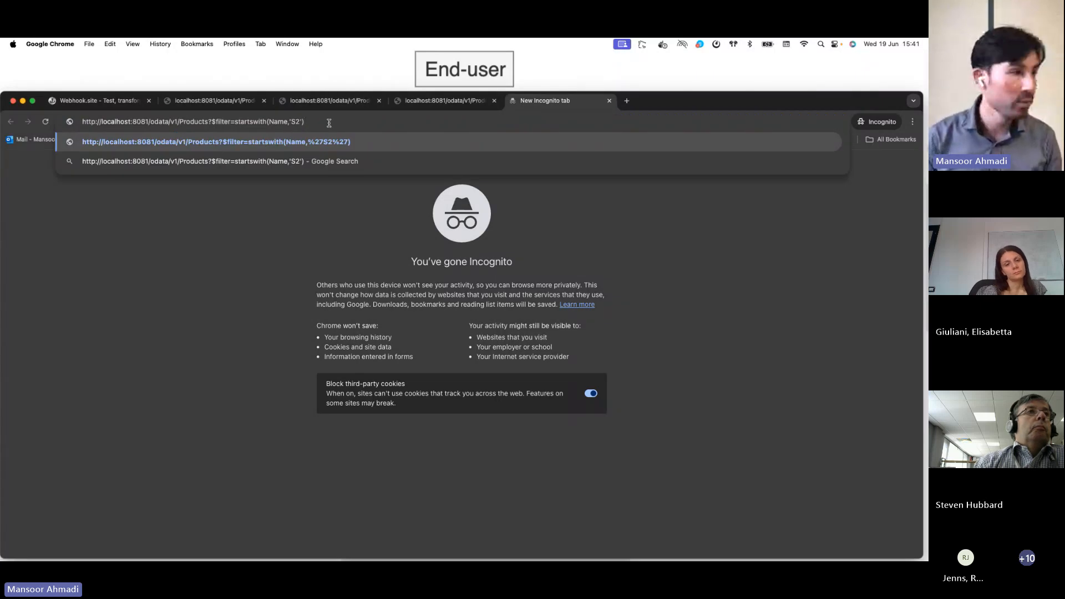
pyautogui.press('Return')
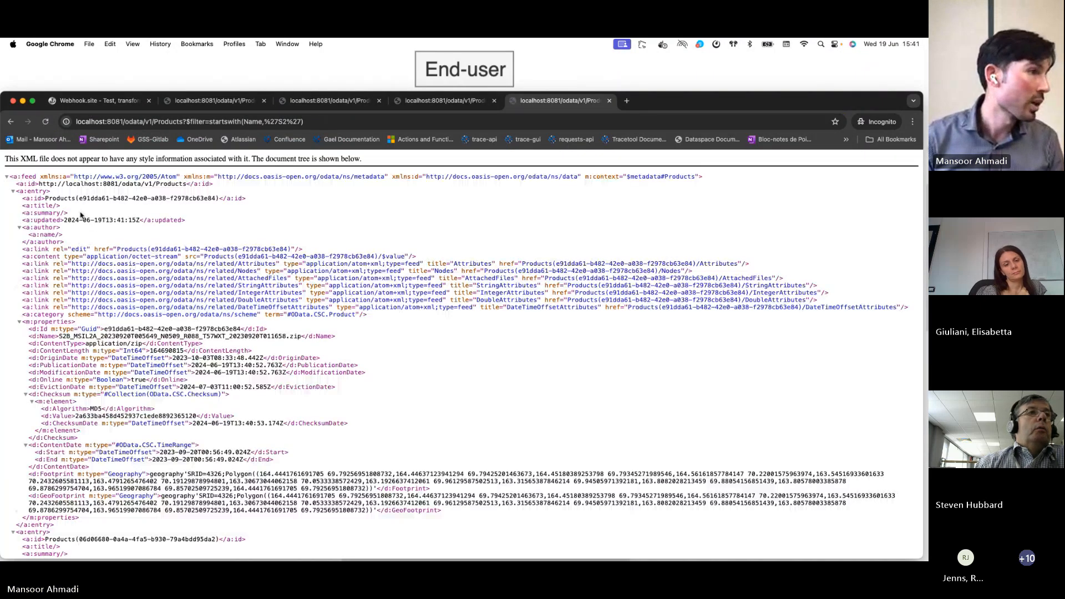
# Add &$count=true to the S2 name filter query and rerun it to include the number of matching products
pyautogui.click(367, 121)
pyautogui.click(367, 122)
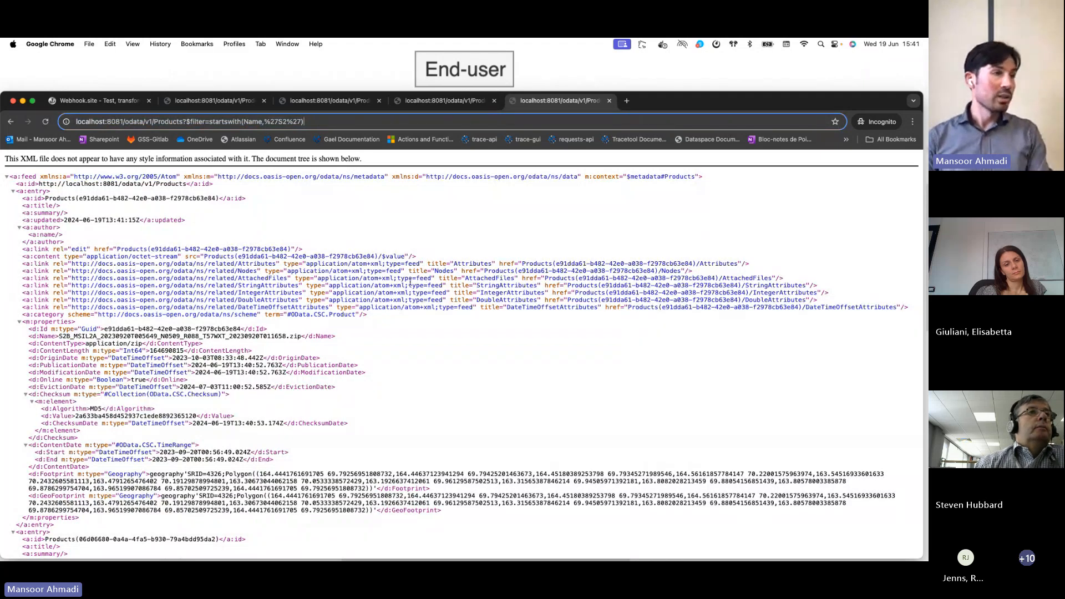
pyautogui.write('&')
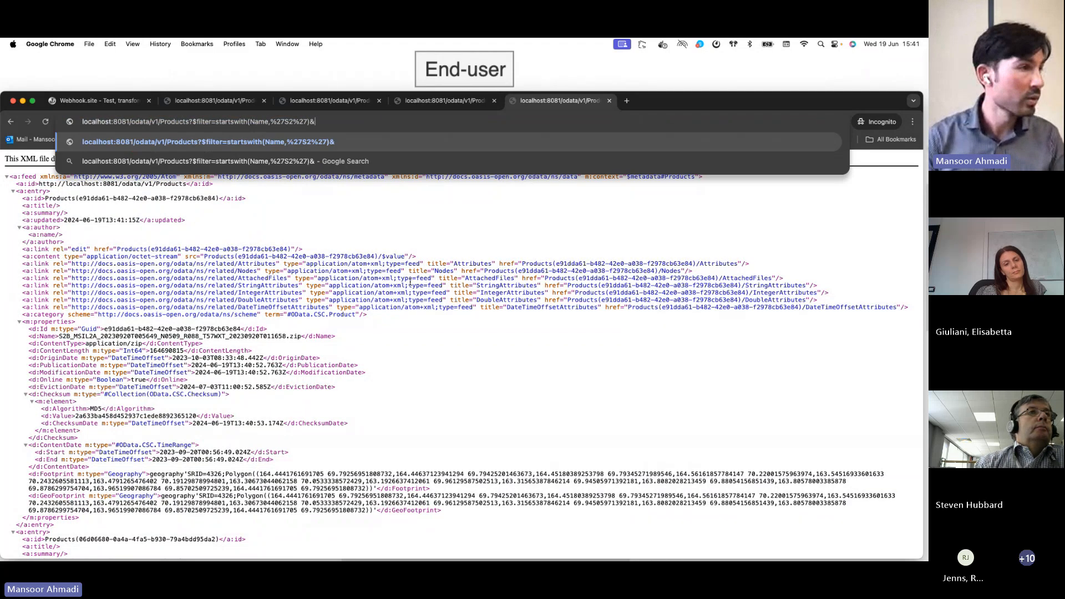
pyautogui.write('#co')
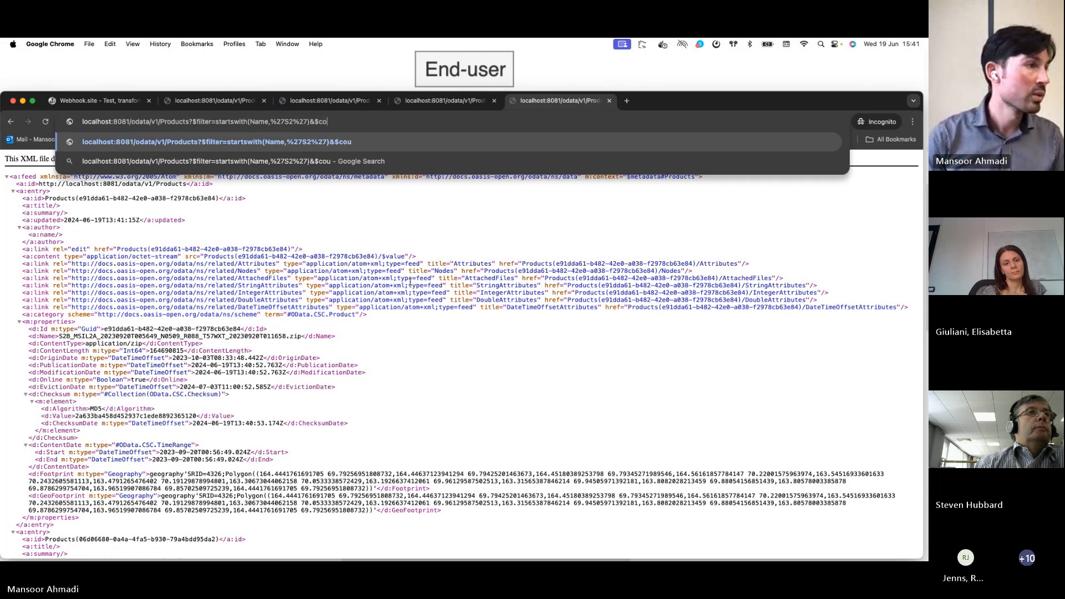
pyautogui.write('unt=true')
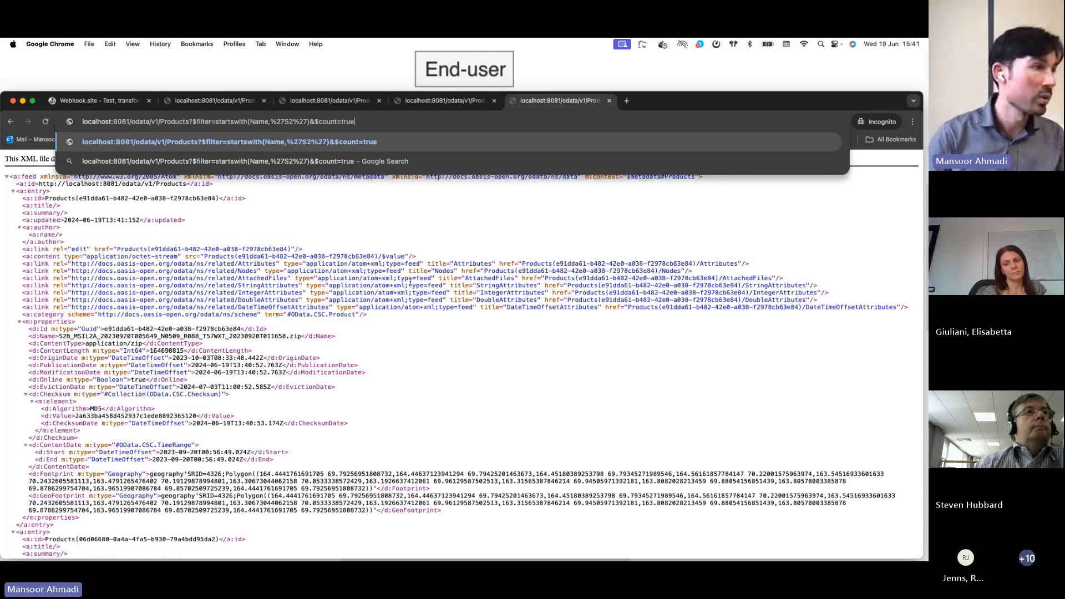
pyautogui.press('Return')
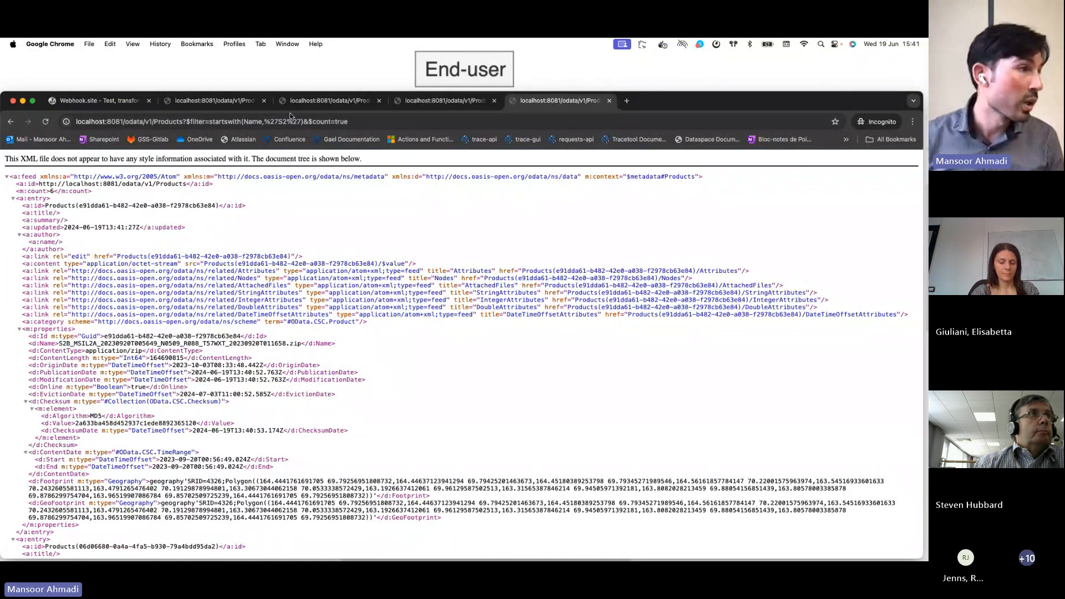
# Download the product queried by Id by appending /$value to its URL, save the zip in Downloads and check the recent download history
pyautogui.click(309, 104)
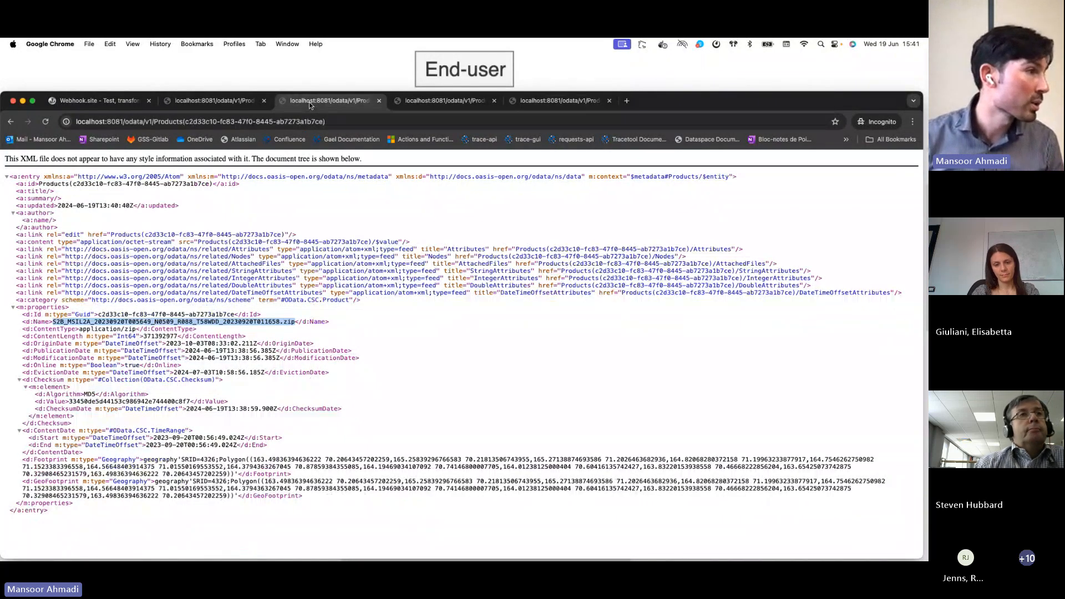
pyautogui.click(240, 350)
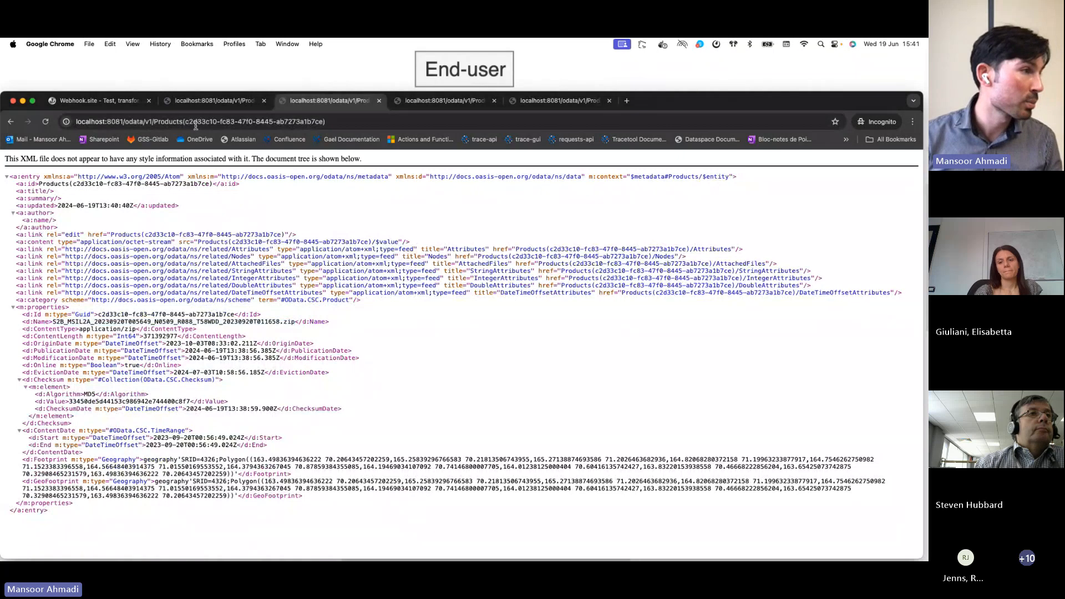
pyautogui.click(373, 121)
pyautogui.click(373, 121)
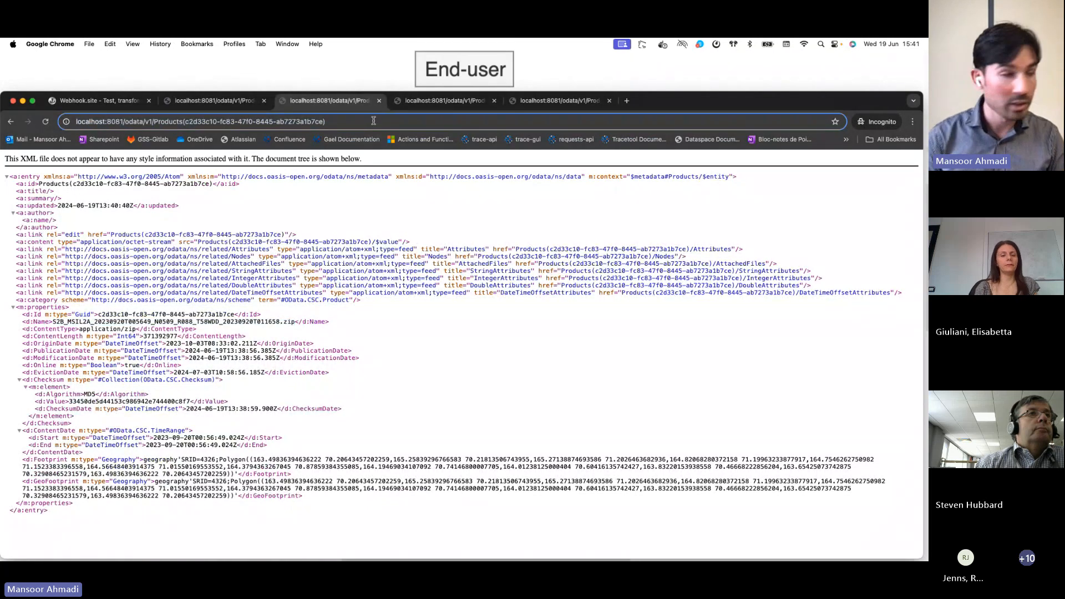
pyautogui.write('/$val')
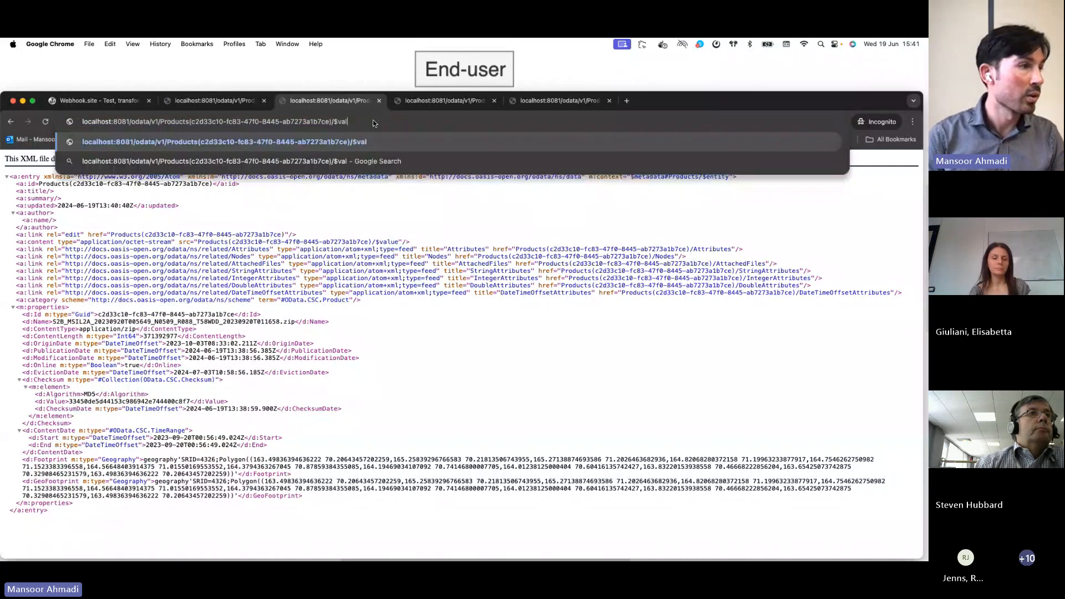
pyautogui.write('ue')
pyautogui.press('Return')
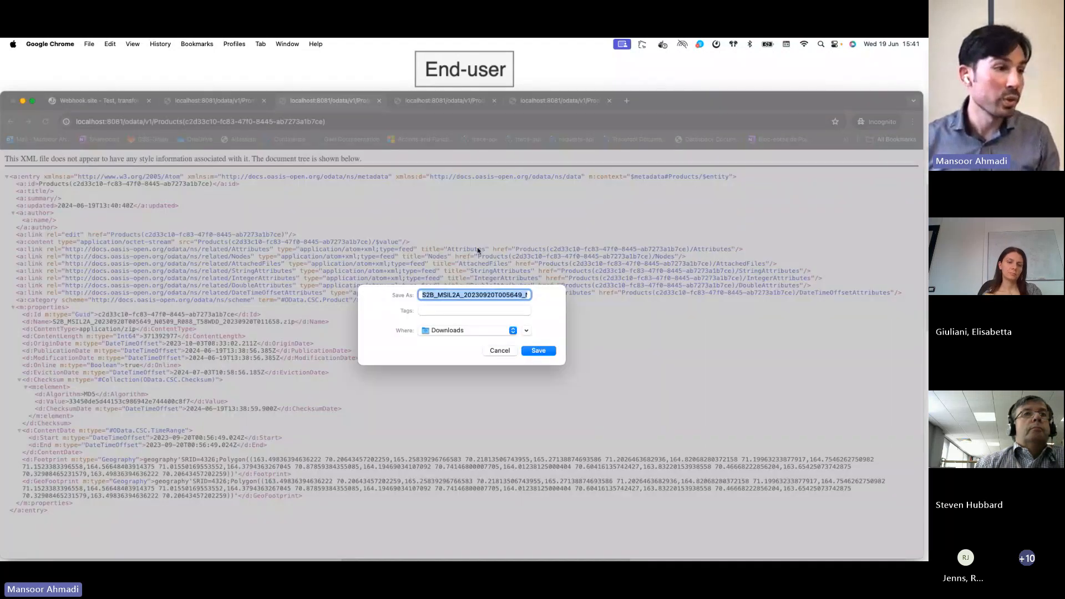
pyautogui.click(533, 352)
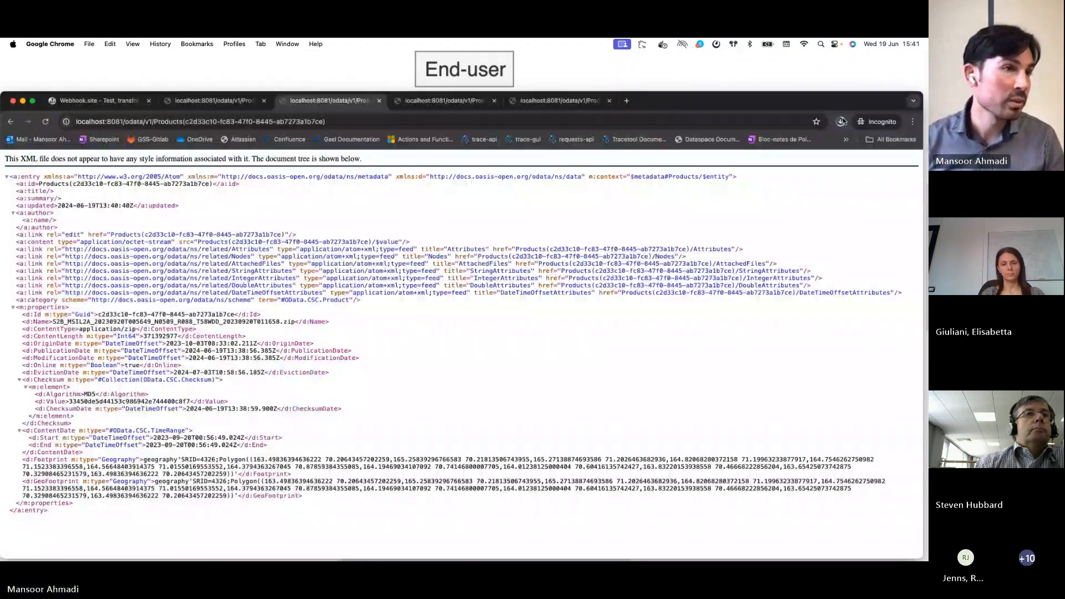
pyautogui.click(841, 121)
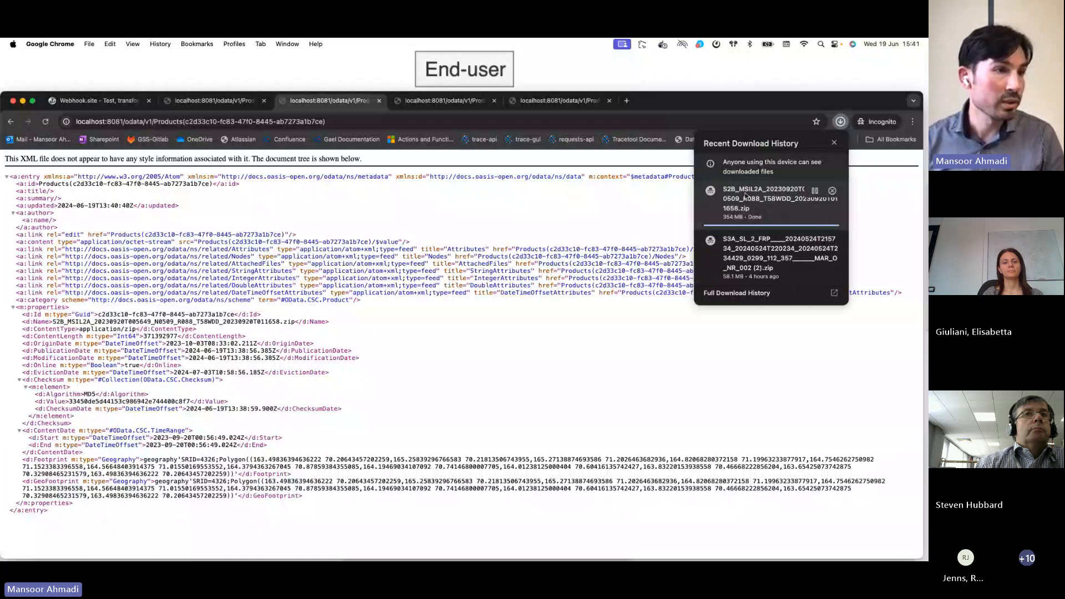
pyautogui.click(420, 318)
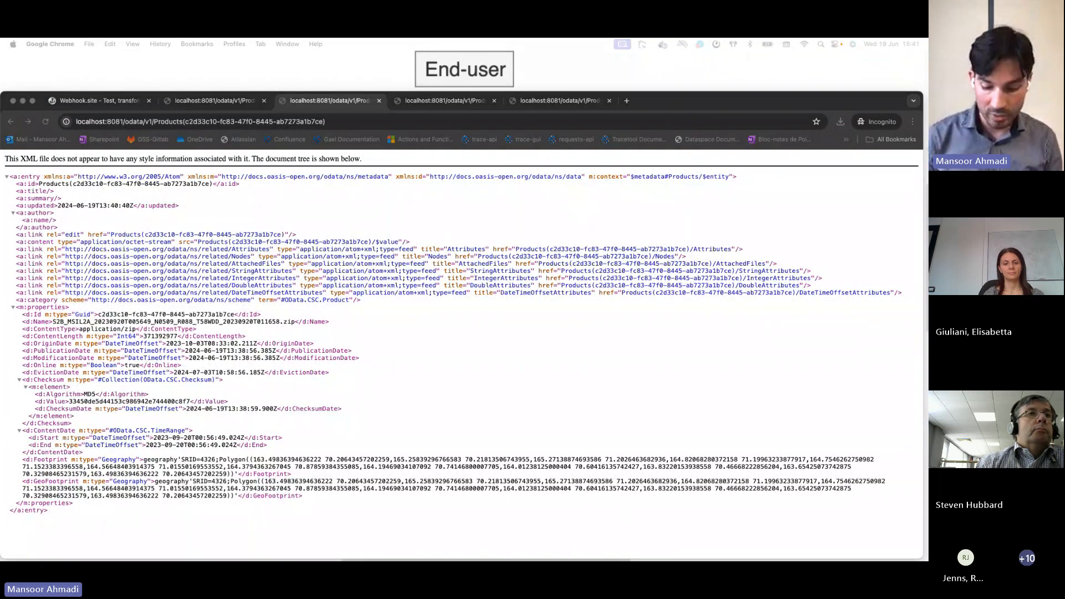
pyautogui.click(627, 100)
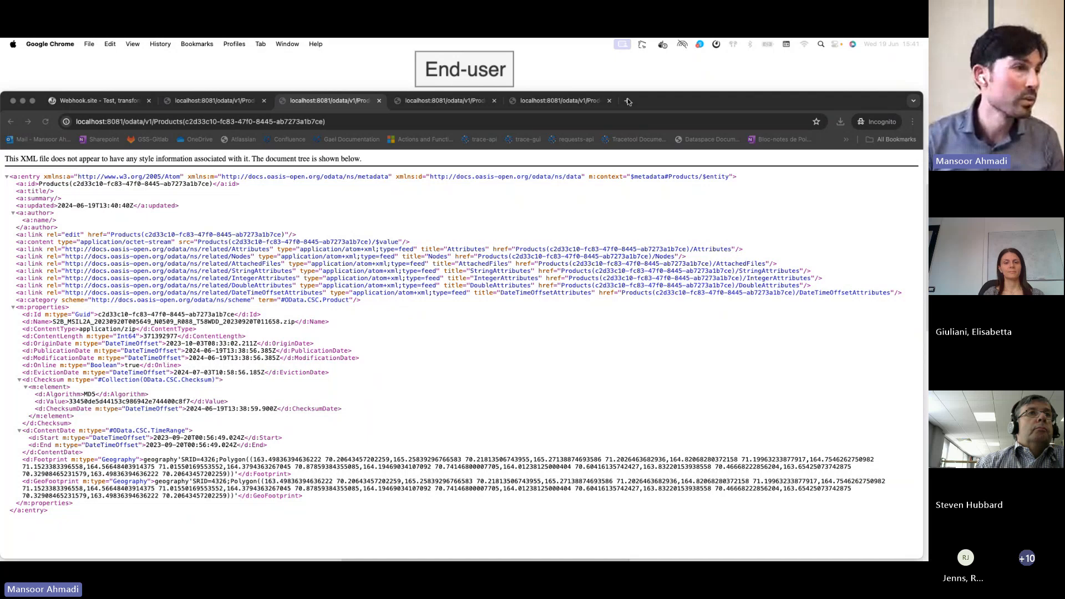
pyautogui.write("http://localhost:8081/odata/v1/Products?$filter=startswith(Name,'S3')")
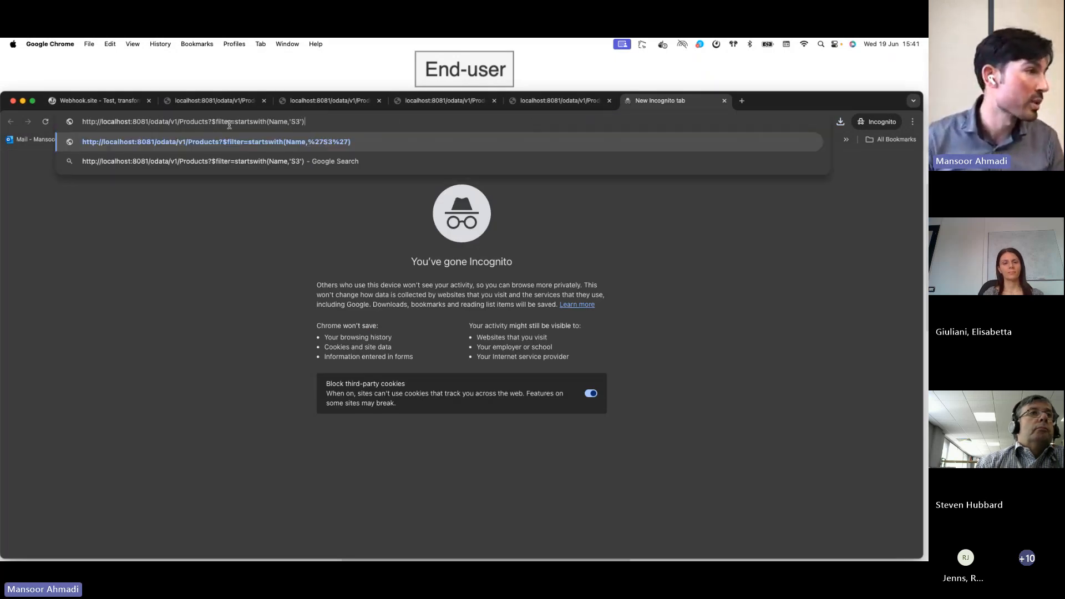
pyautogui.press('Return')
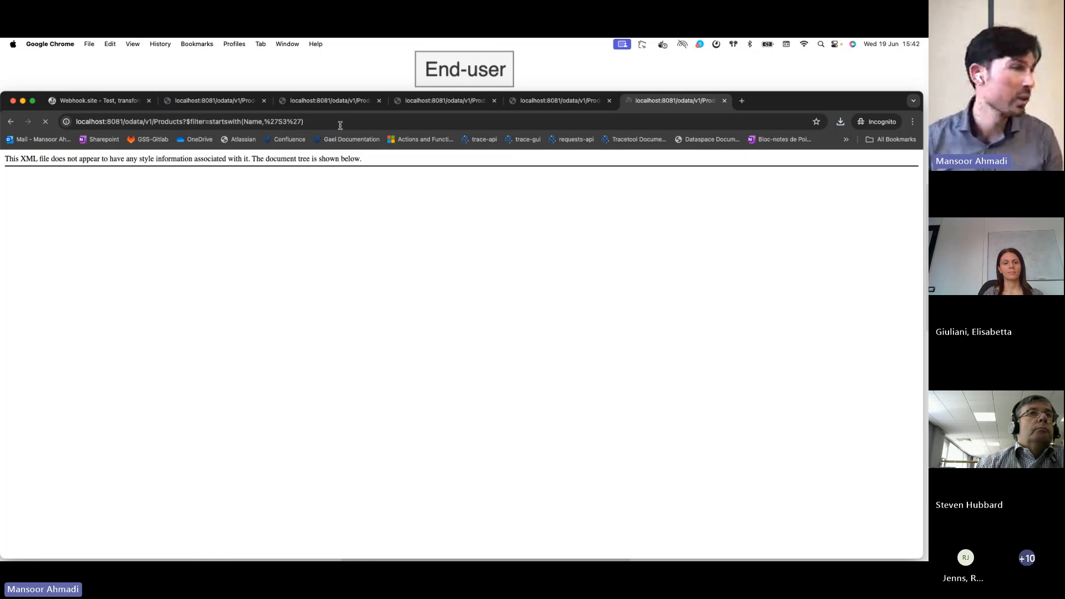
pyautogui.scroll(1, 341, 135)
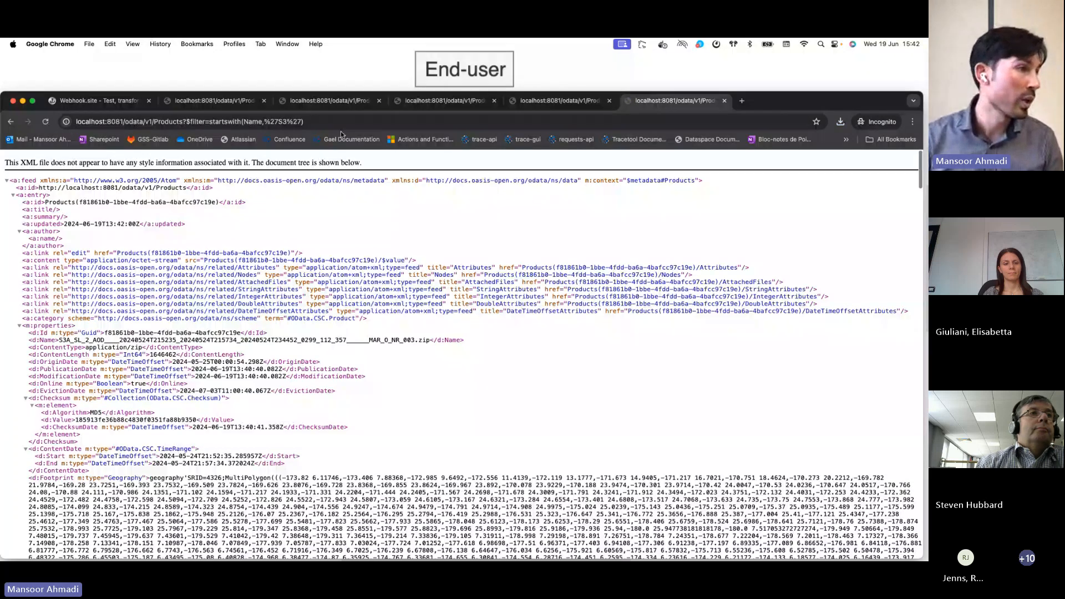
# Rerun the S3 name filter query with &$count=true appended to include the number of matching products
pyautogui.click(331, 121)
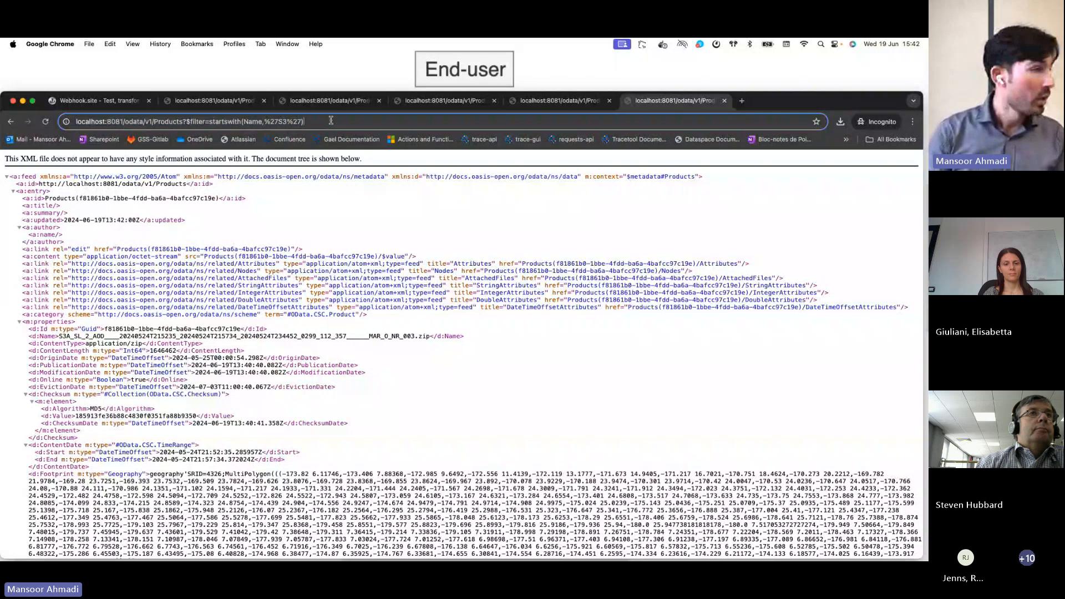
pyautogui.write('&$cout')
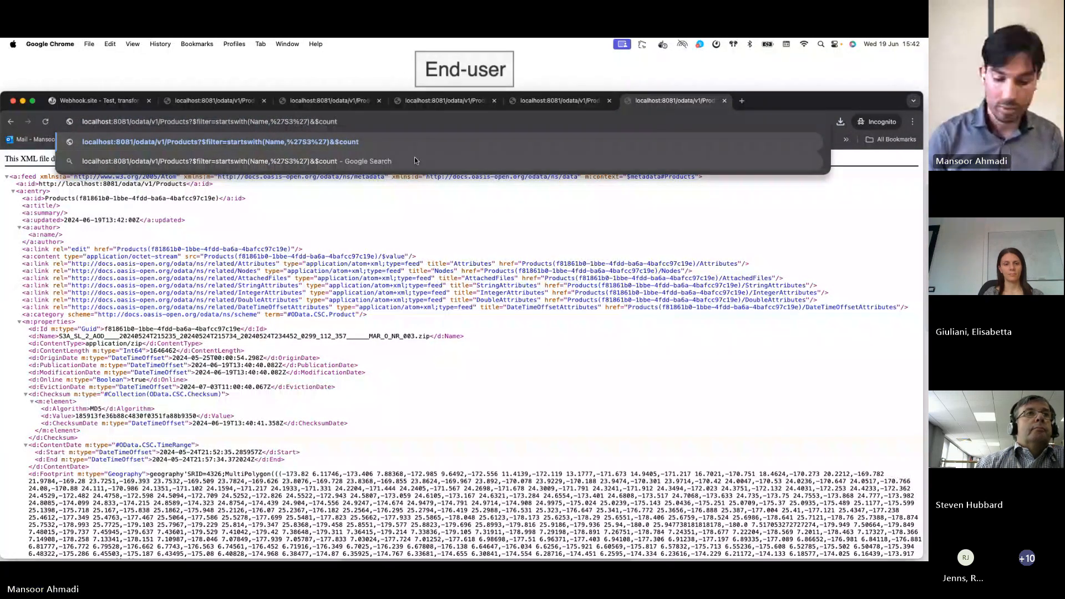
pyautogui.write('t=true')
pyautogui.press('Return')
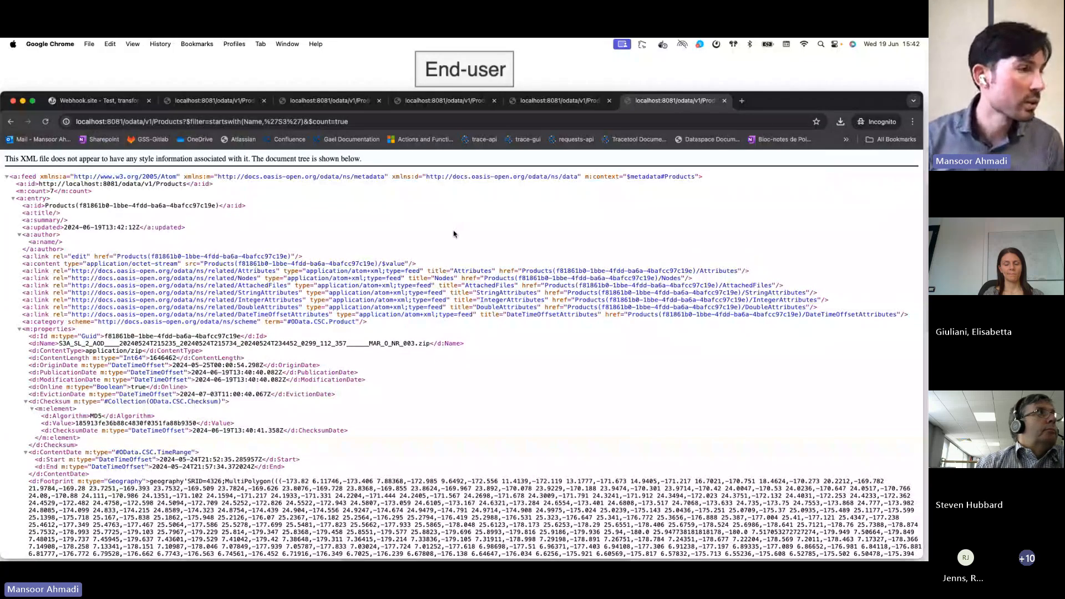
# Switch to Docker Desktop on the CDH-Admin desktop and stop the ingest container group
pyautogui.hotkey('ctrl', 'Left')
pyautogui.click(401, 148)
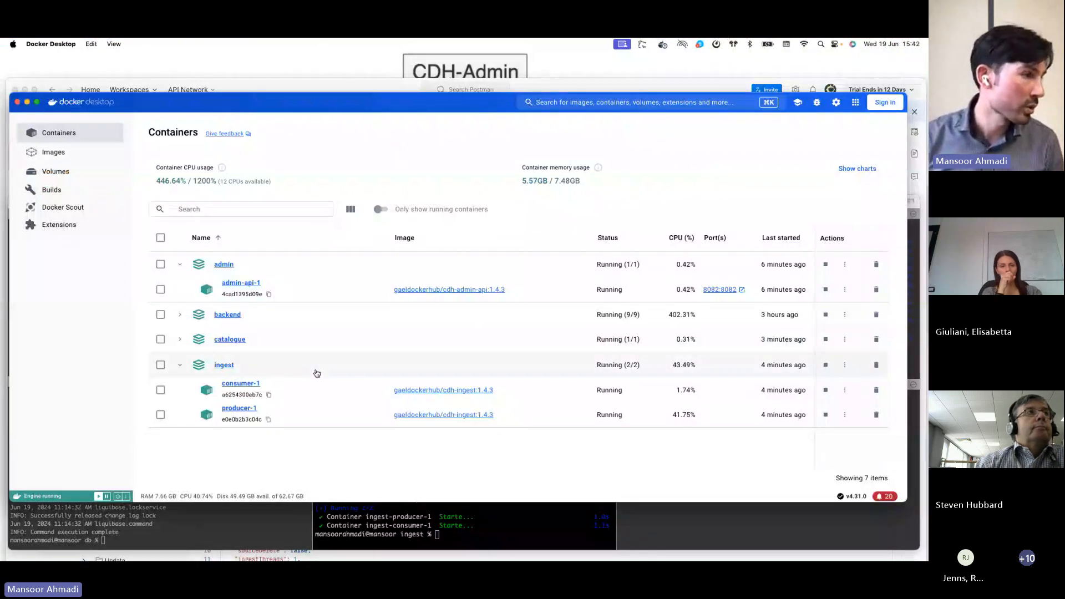
pyautogui.click(825, 365)
# Return to Chrome on the End-user desktop and try to request the product queried by Id with &$format=json appended to its URL
pyautogui.hotkey('ctrl', 'Right')
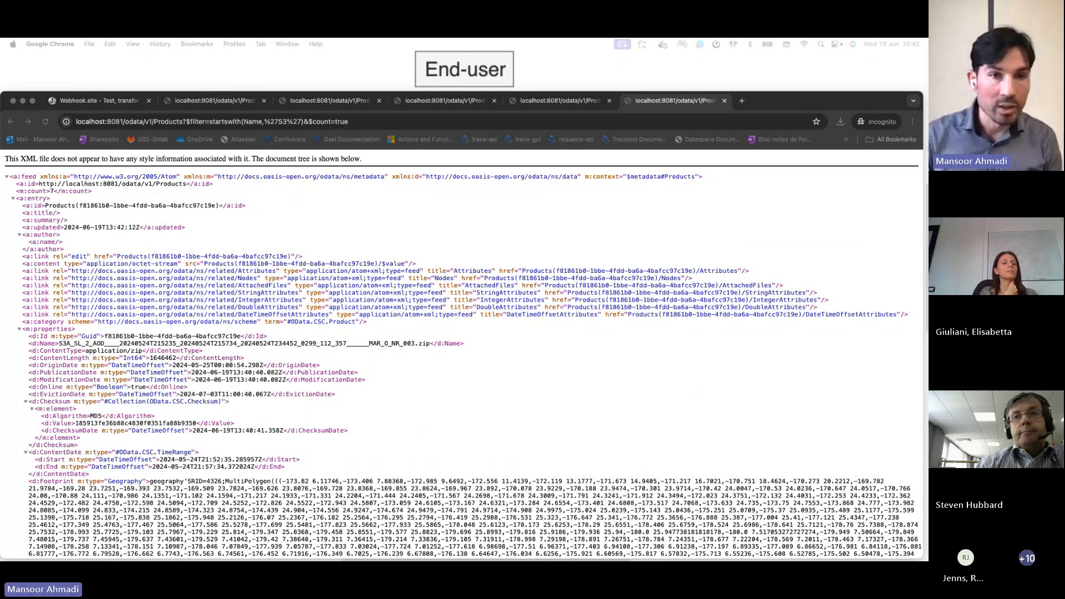
pyautogui.click(330, 102)
pyautogui.click(369, 121)
pyautogui.write('&$format=json')
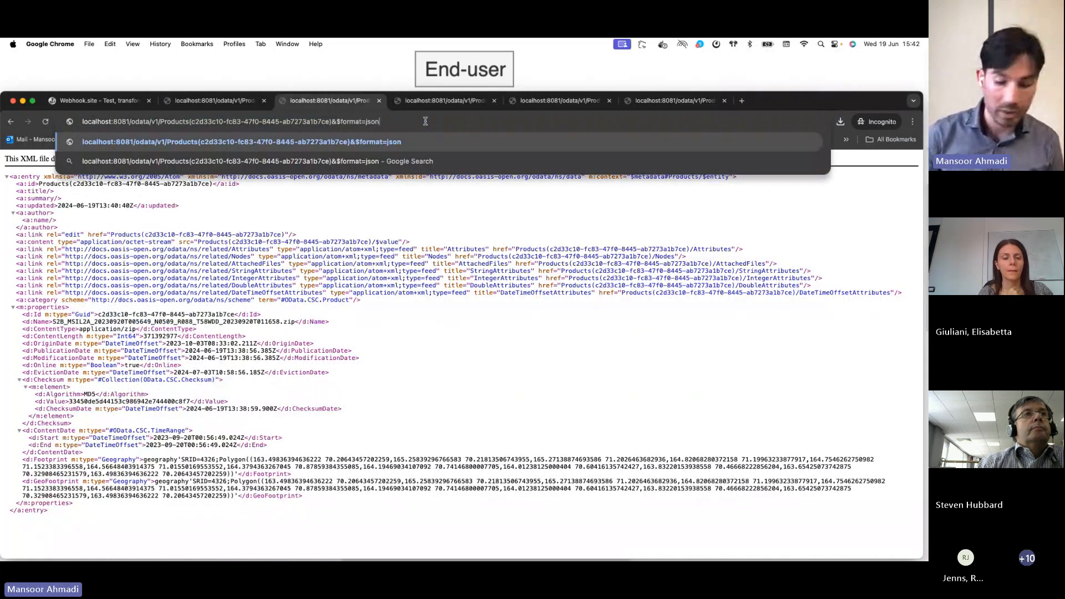
pyautogui.press('Return')
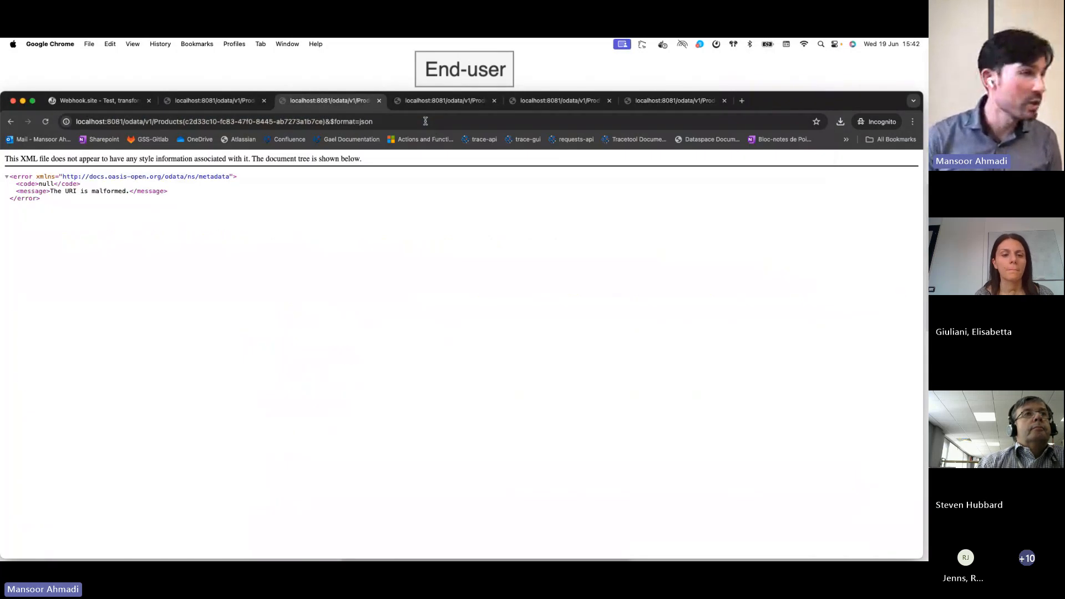
# Insert the missing ? before &$format=json in the product URL, rerun the request and pretty-print the JSON response
pyautogui.click(383, 124)
pyautogui.press('Right')
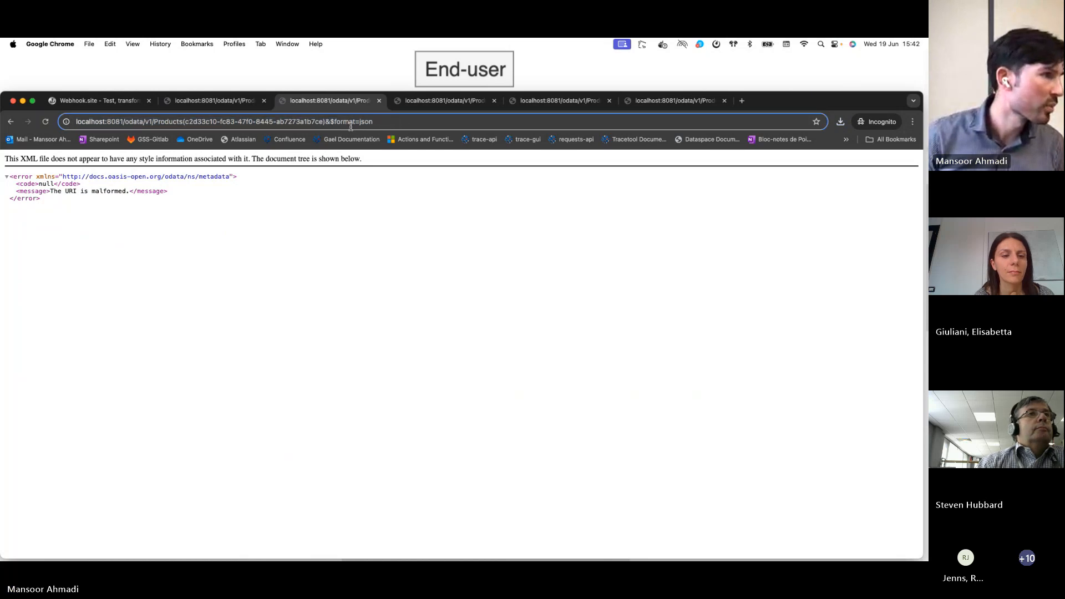
pyautogui.moveTo(378, 125); pyautogui.dragTo(326, 122)
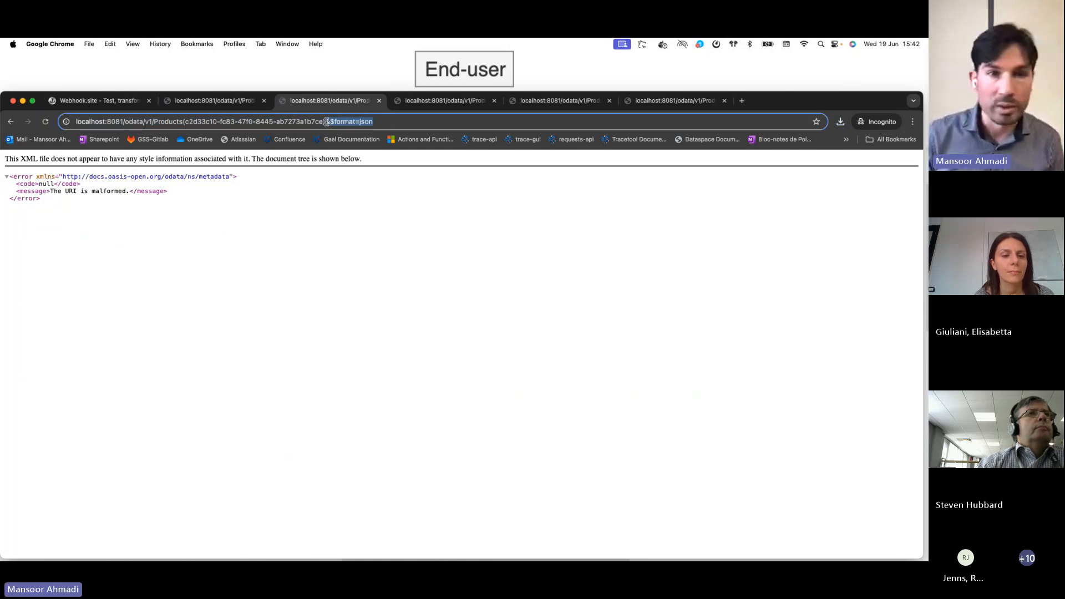
pyautogui.press('Right')
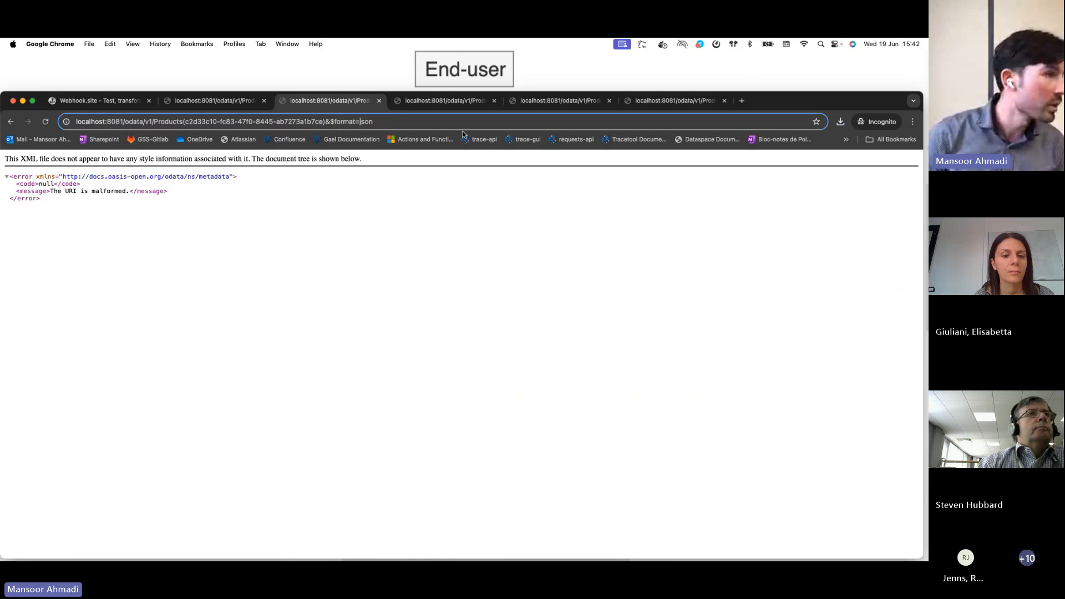
pyautogui.press('Left')
pyautogui.press('Left')
pyautogui.press('Left')
pyautogui.press('Left')
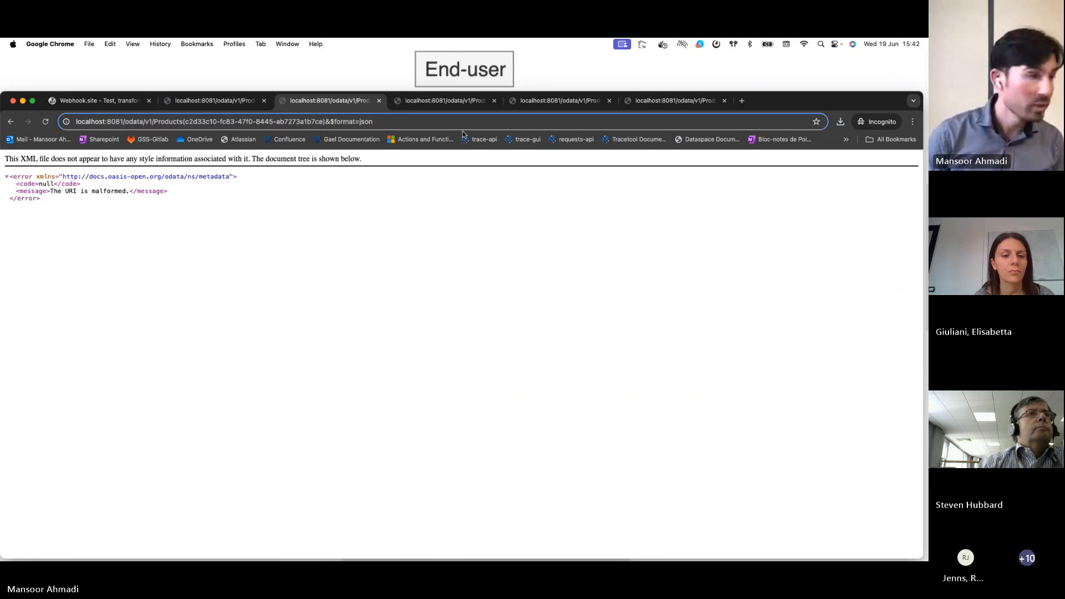
pyautogui.write('?')
pyautogui.press('Return')
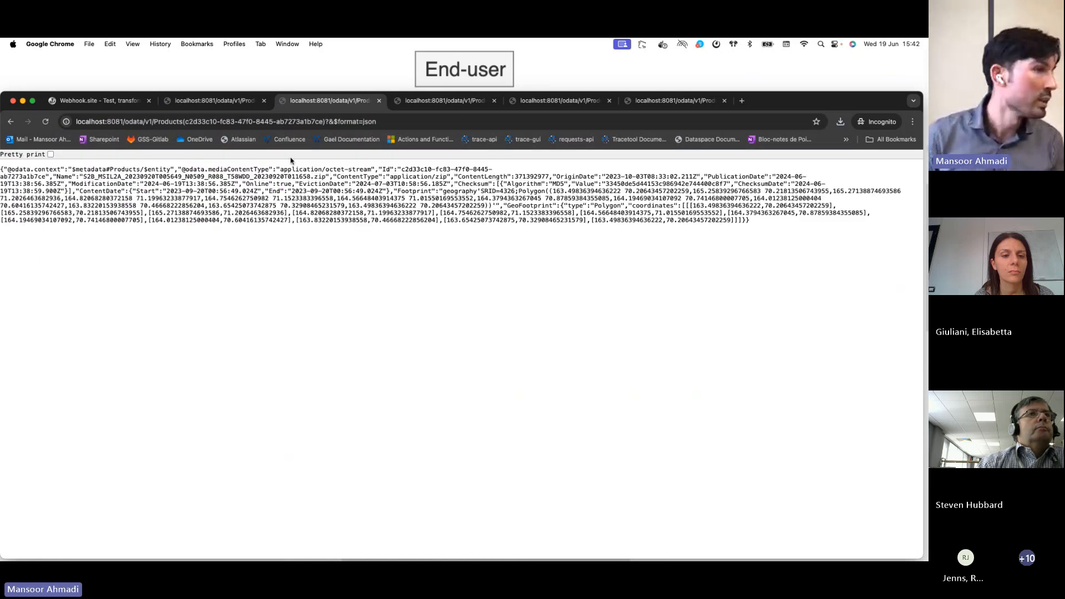
pyautogui.click(50, 155)
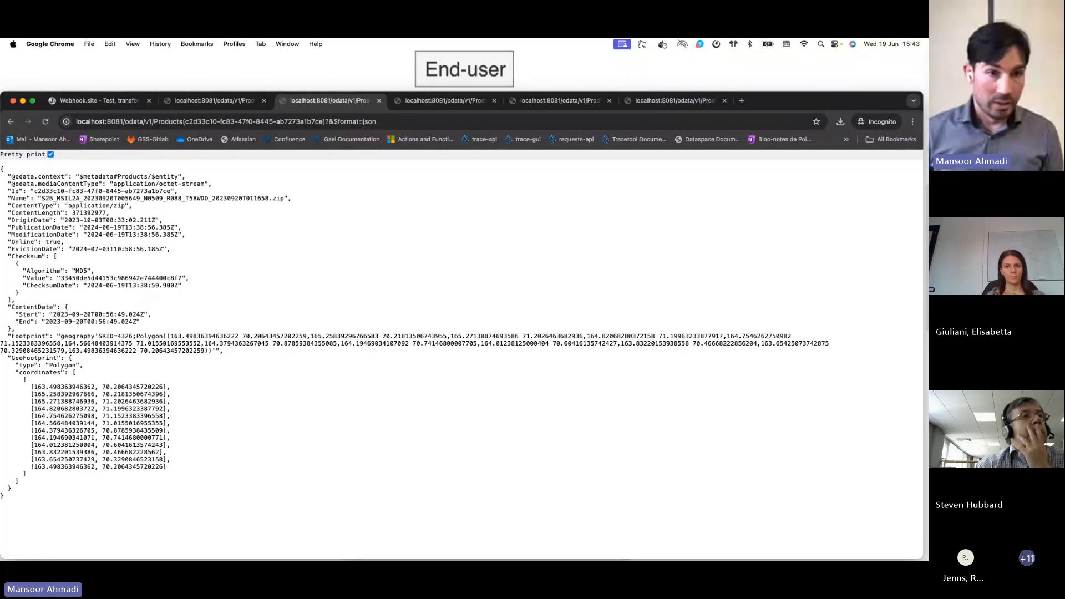
# Move the Postman window from the CDH-Admin desktop to the End-user desktop and bring it to the front
pyautogui.hotkey('ctrl', 'Left')
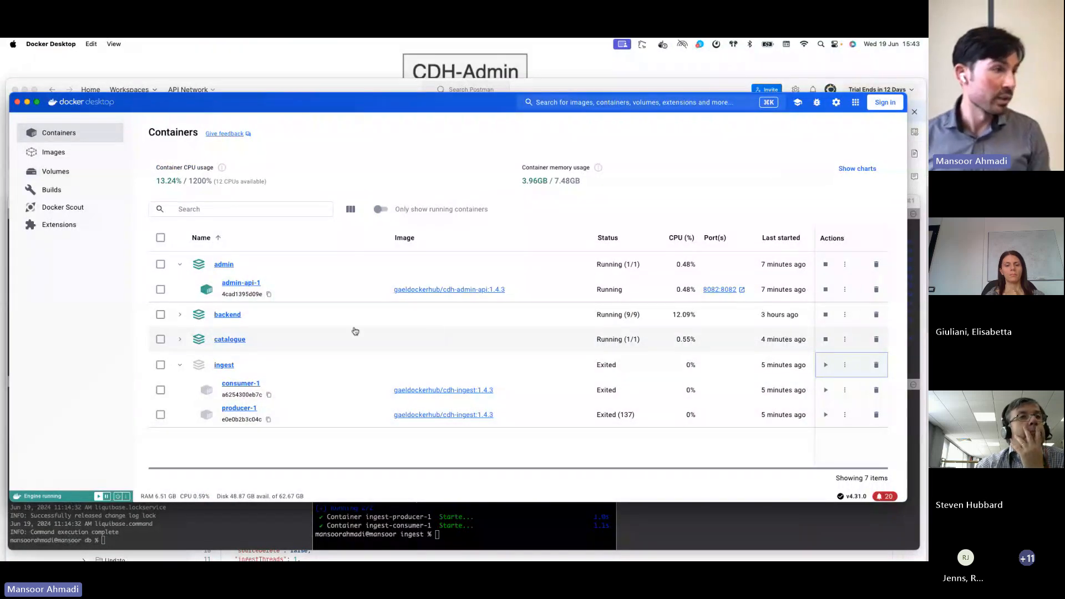
pyautogui.hotkey('ctrl', 'Up')
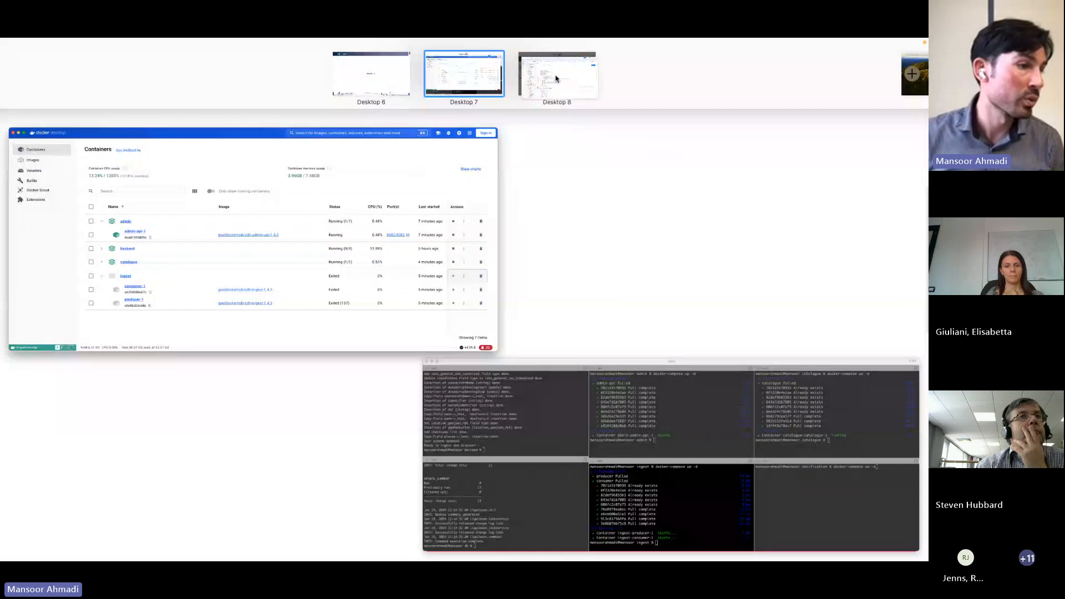
pyautogui.click(553, 80)
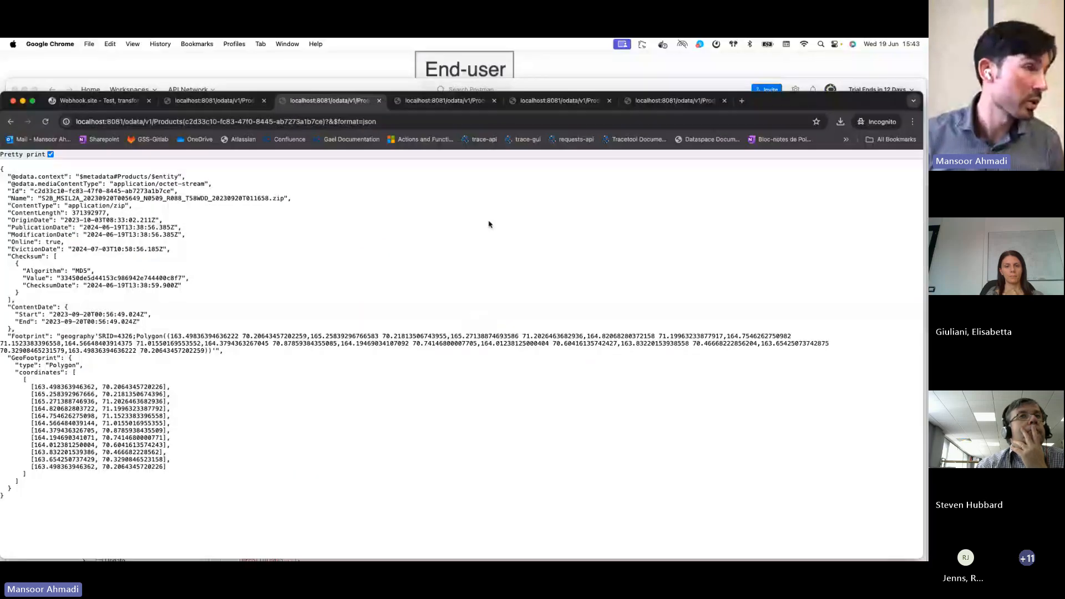
pyautogui.hotkey('ctrl', 'Up')
pyautogui.click(338, 233)
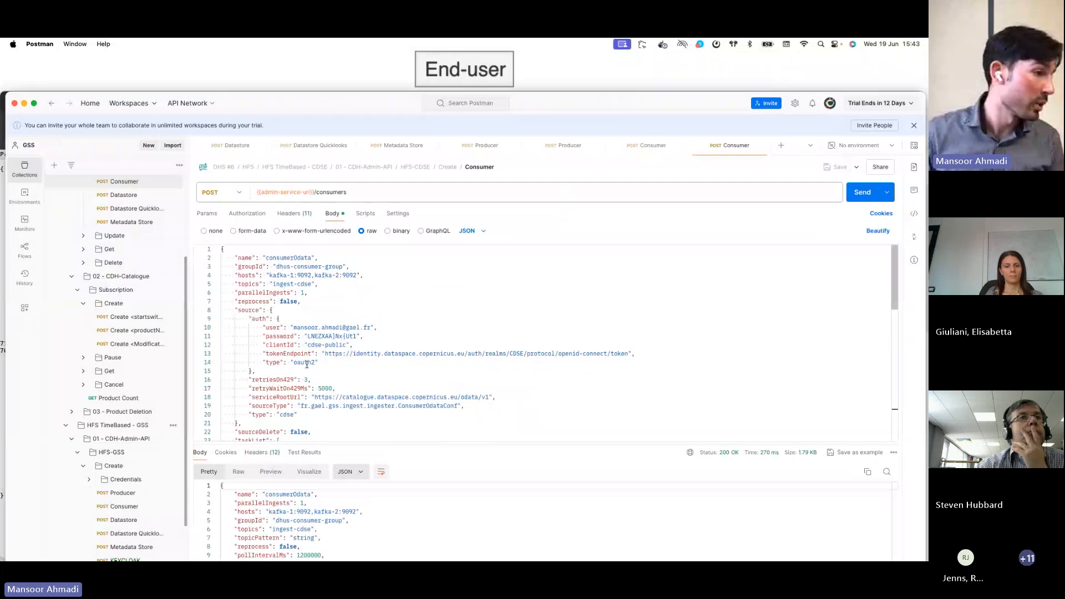
# Open the Create <productName> subscription request in the 02 - CDH-Catalogue folder of HFS TimeBased - CDSE
pyautogui.scroll(3, 147, 290)
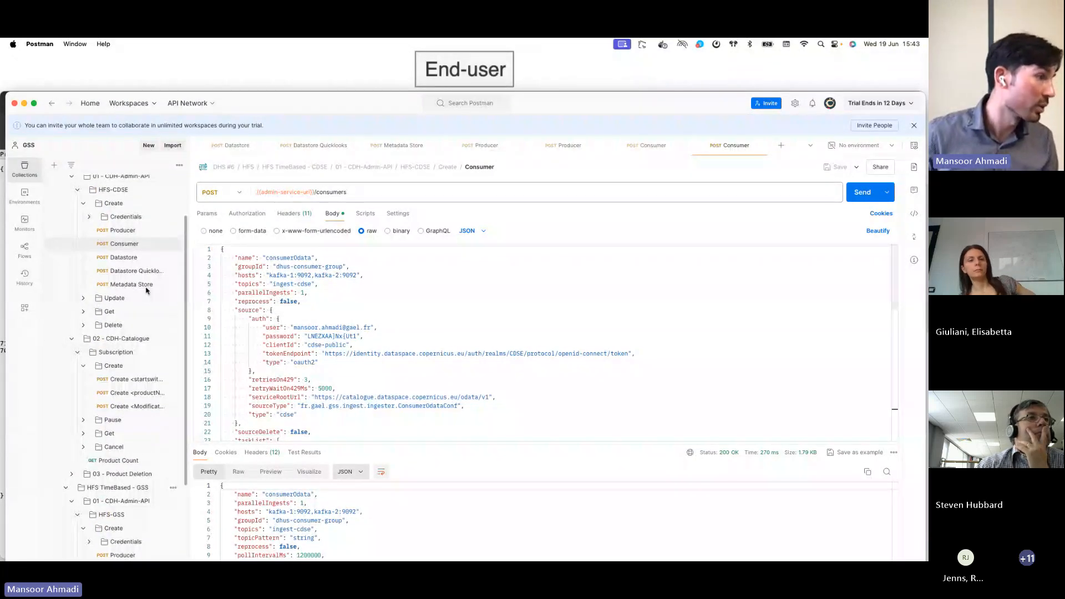
pyautogui.scroll(-3, 138, 288)
pyautogui.click(125, 288)
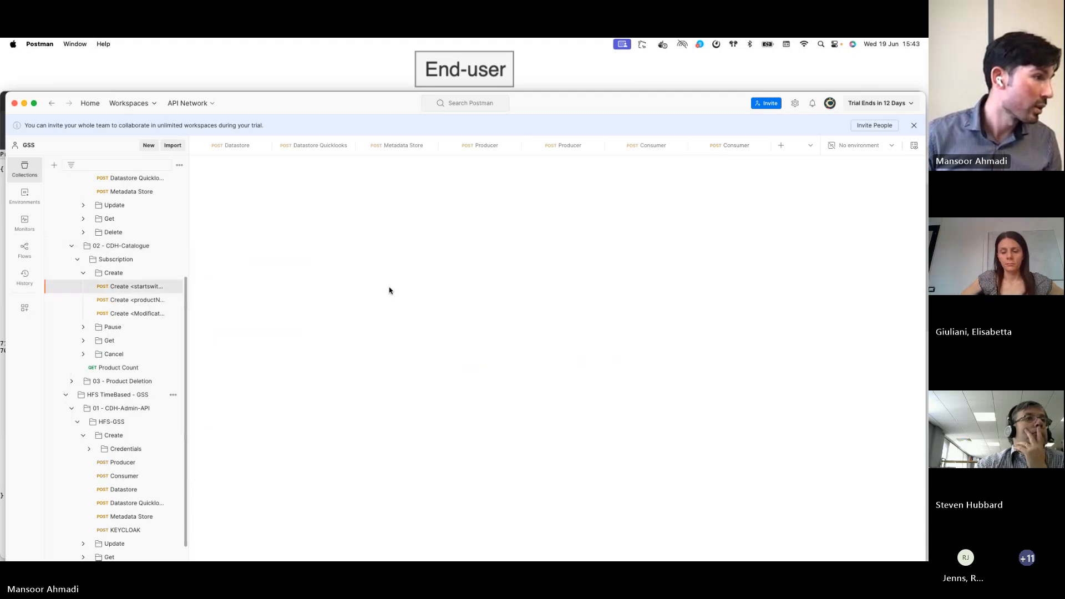
pyautogui.click(140, 300)
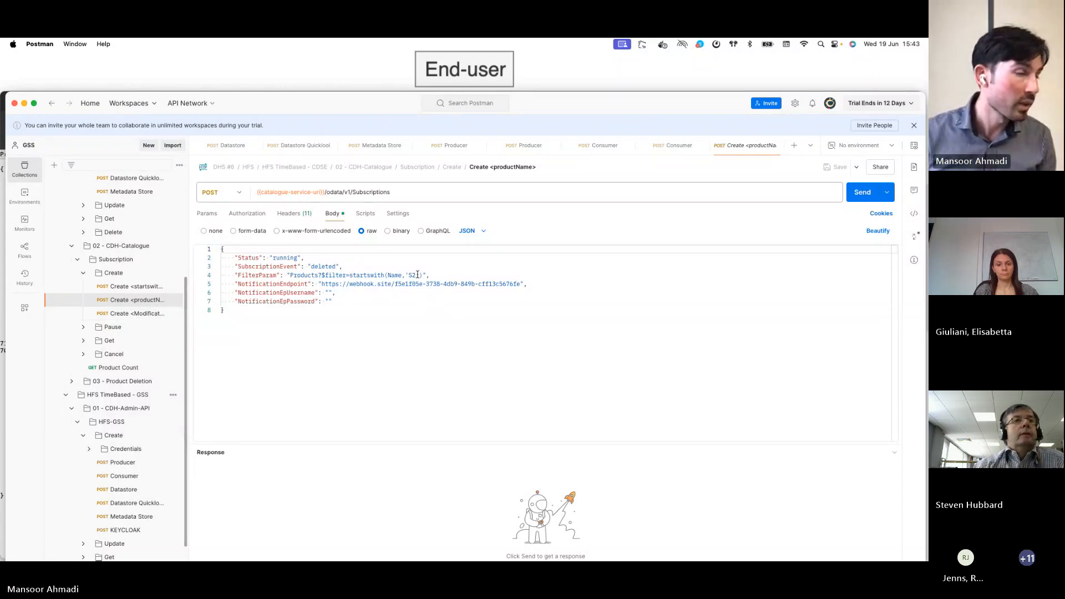
# Switch to the Webhook.site page in Chrome and copy its unique URL
pyautogui.hotkey('ctrl', 'Up')
pyautogui.click(580, 366)
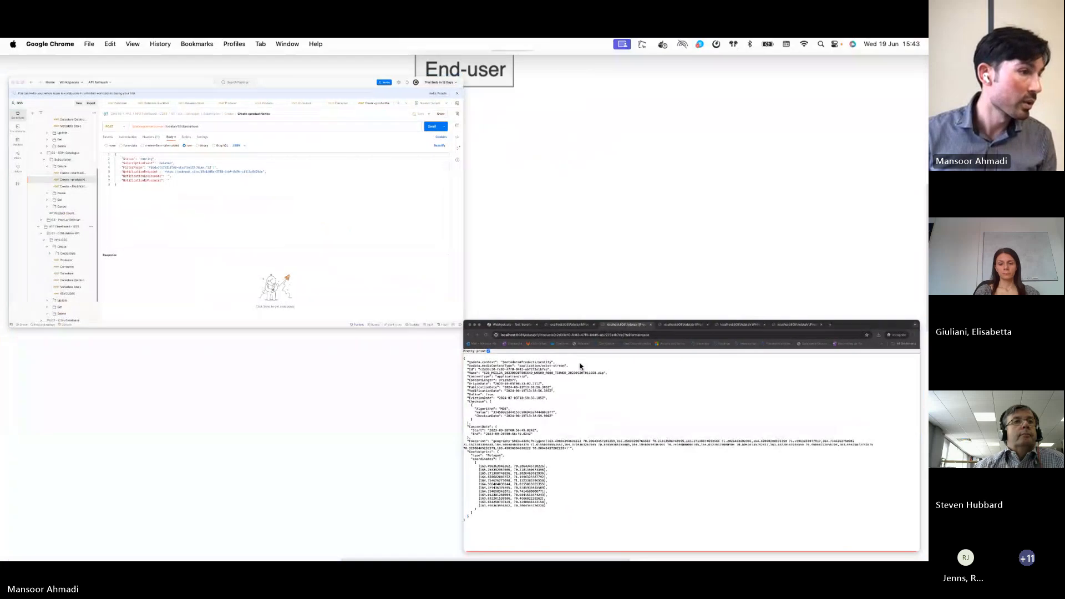
pyautogui.click(95, 99)
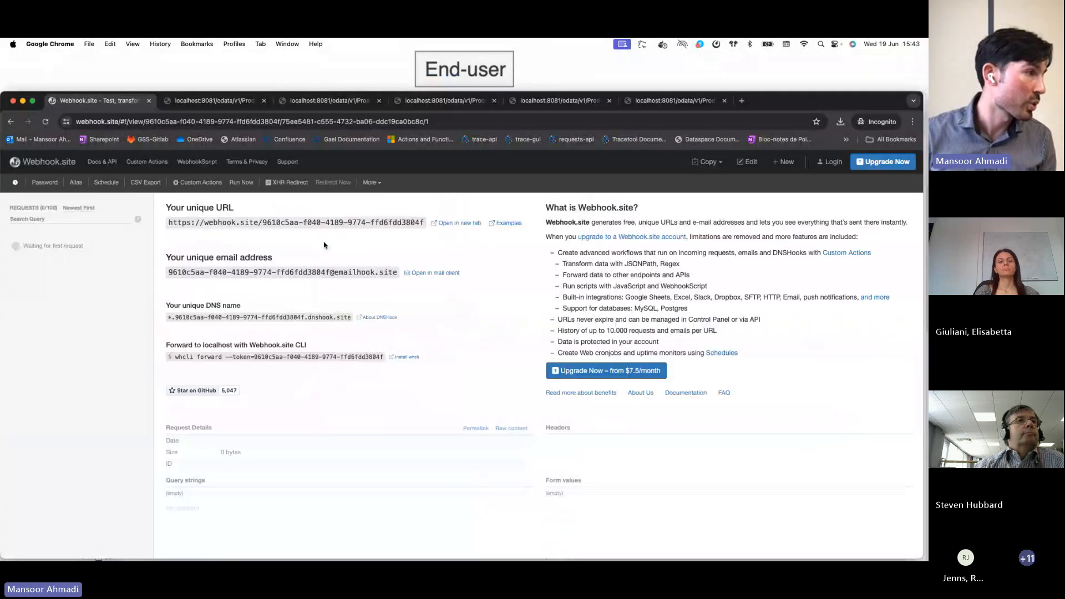
pyautogui.click(422, 225)
# Return to Postman, replace the NotificationEndpoint value in the request body with the copied webhook URL, and save the request
pyautogui.hotkey('ctrl', 'Up')
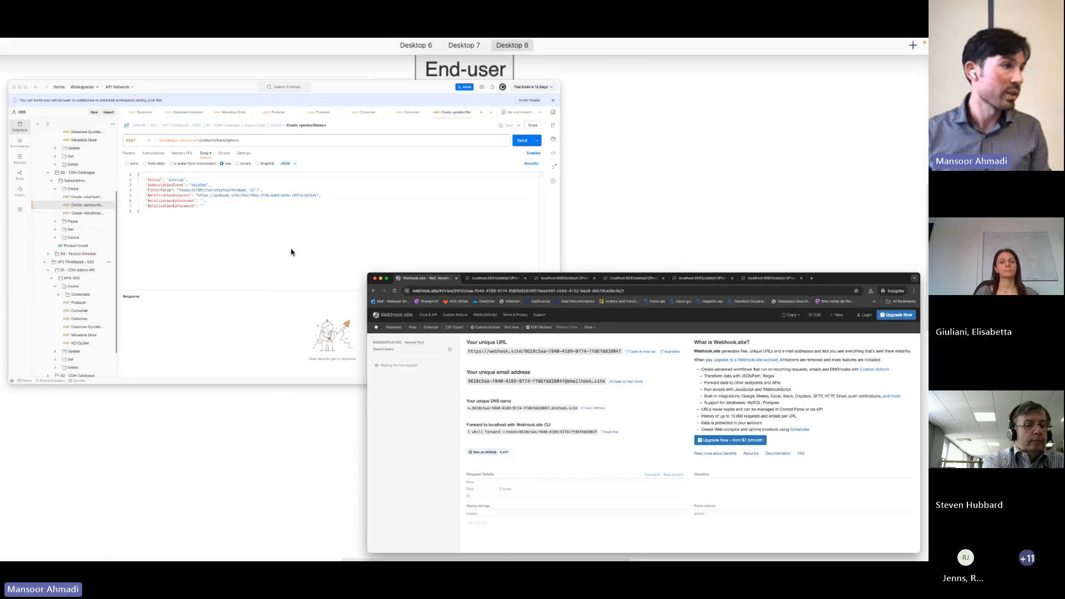
pyautogui.click(291, 252)
pyautogui.moveTo(520, 285); pyautogui.dragTo(321, 284)
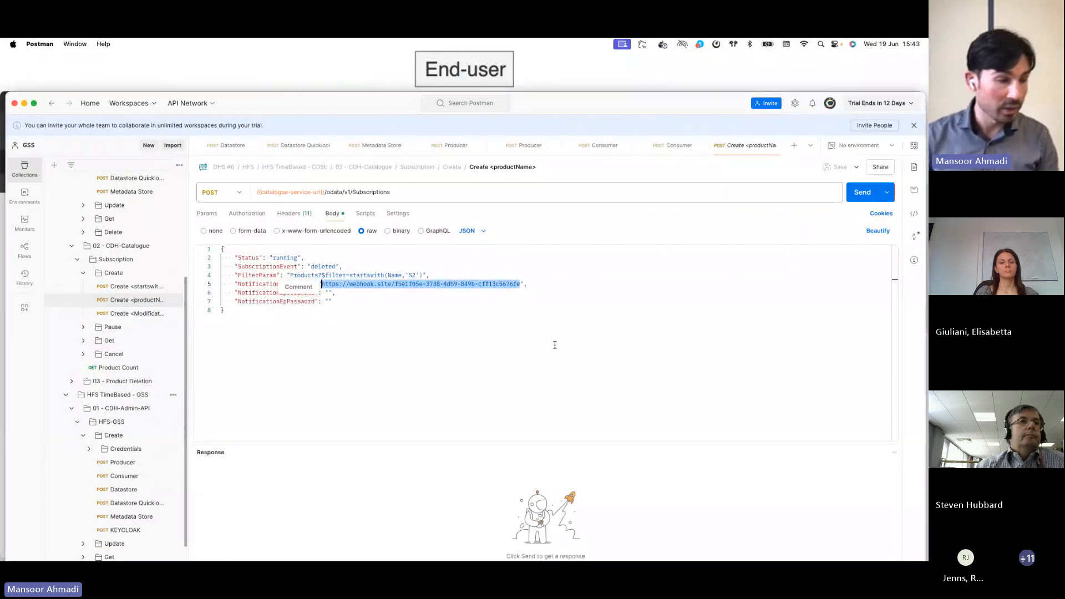
pyautogui.press('super+v')
pyautogui.press('super+s')
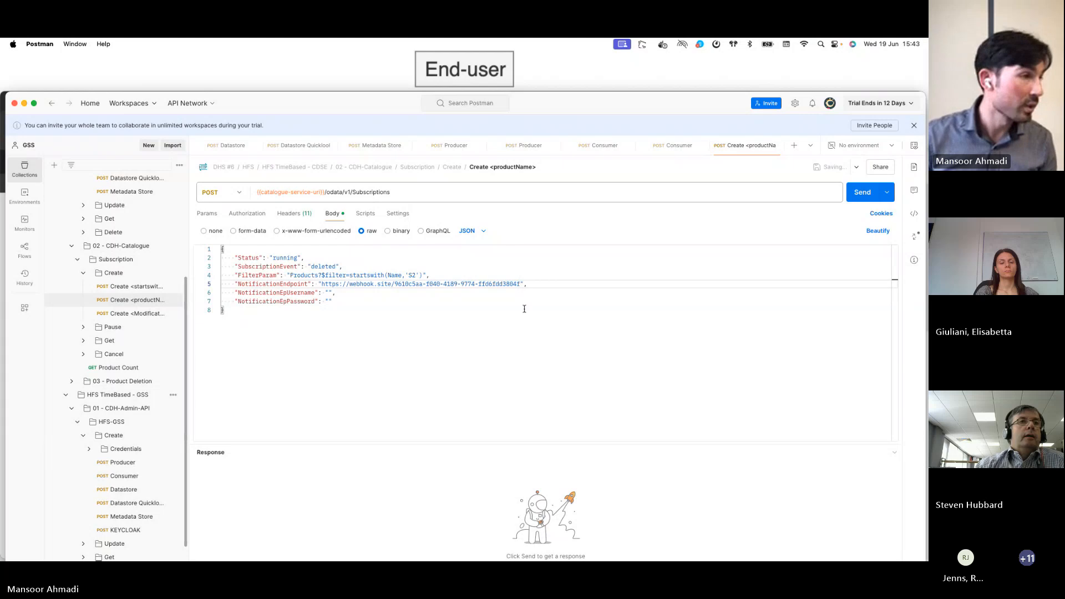
pyautogui.click(509, 309)
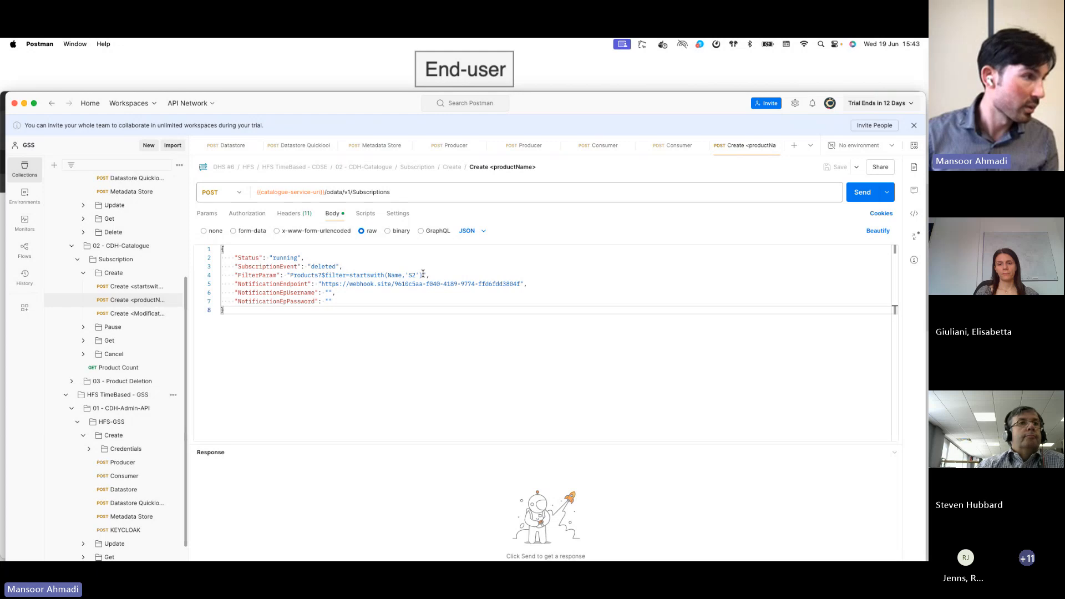
# Check the S2 name filter and notification endpoint, and send the POST request to create the deleted-products subscription
pyautogui.click(393, 300)
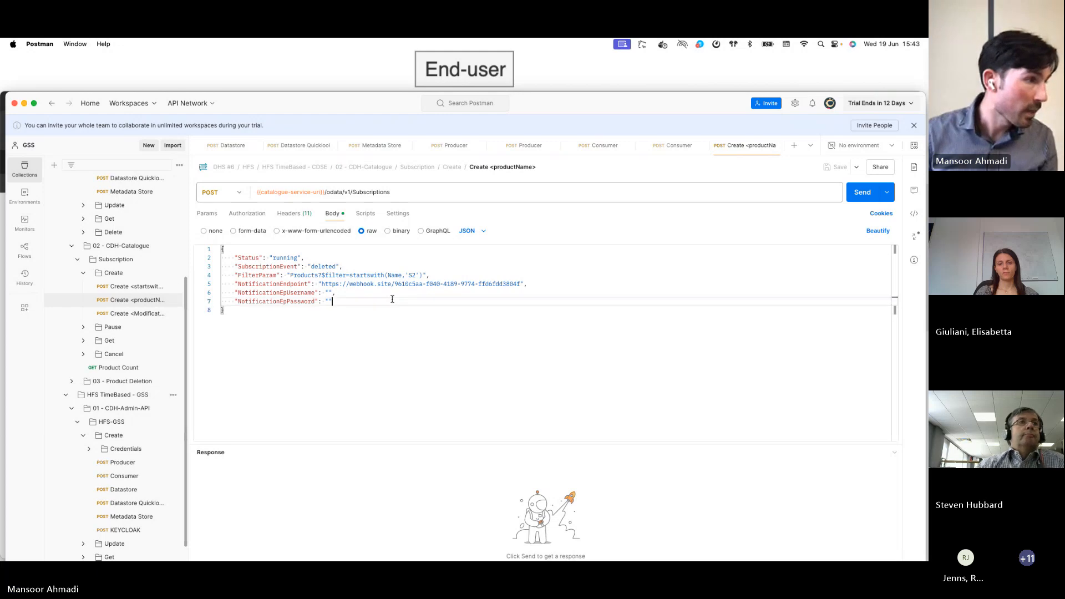
pyautogui.click(412, 275)
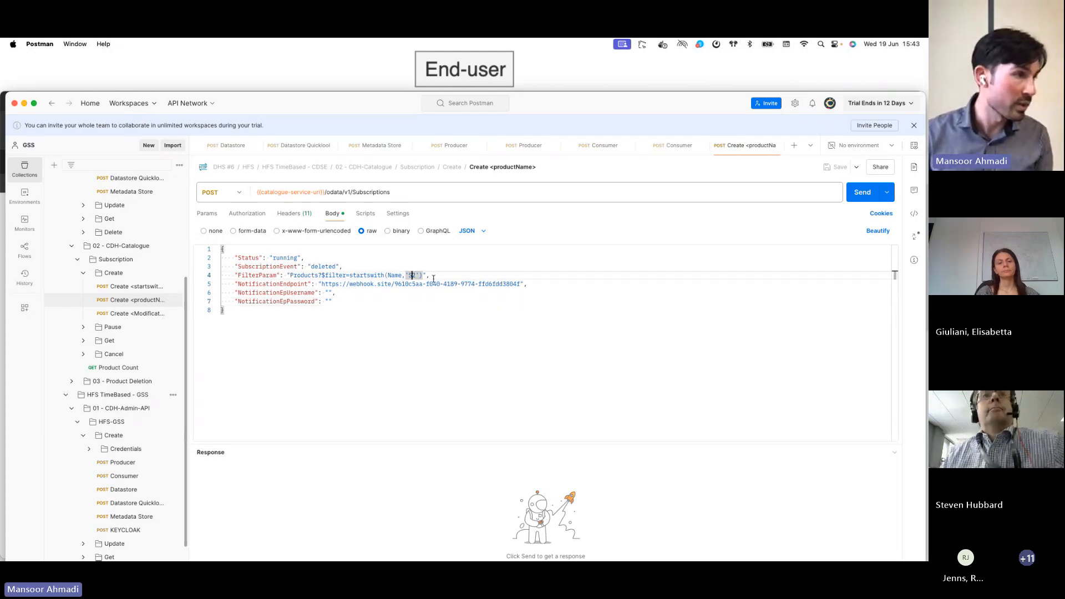
pyautogui.click(424, 294)
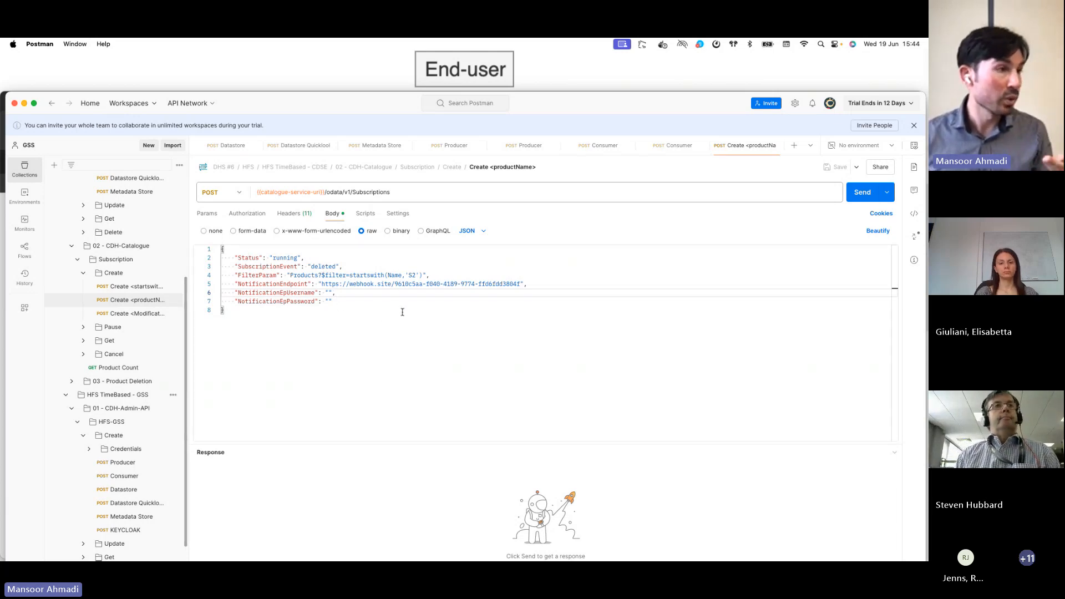
pyautogui.moveTo(537, 285); pyautogui.dragTo(318, 285)
pyautogui.click(361, 295)
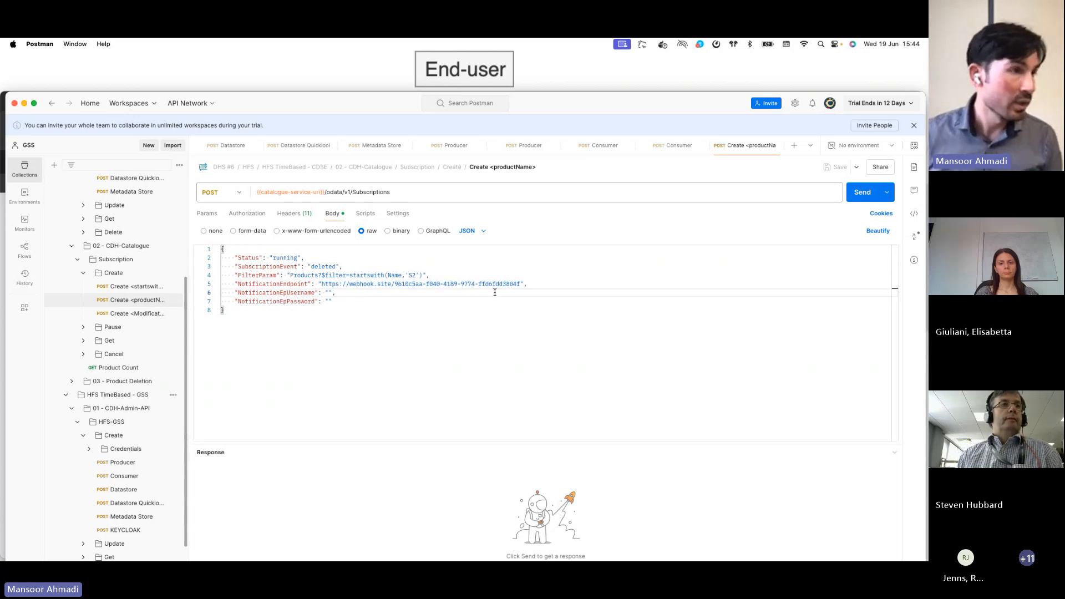
pyautogui.click(856, 194)
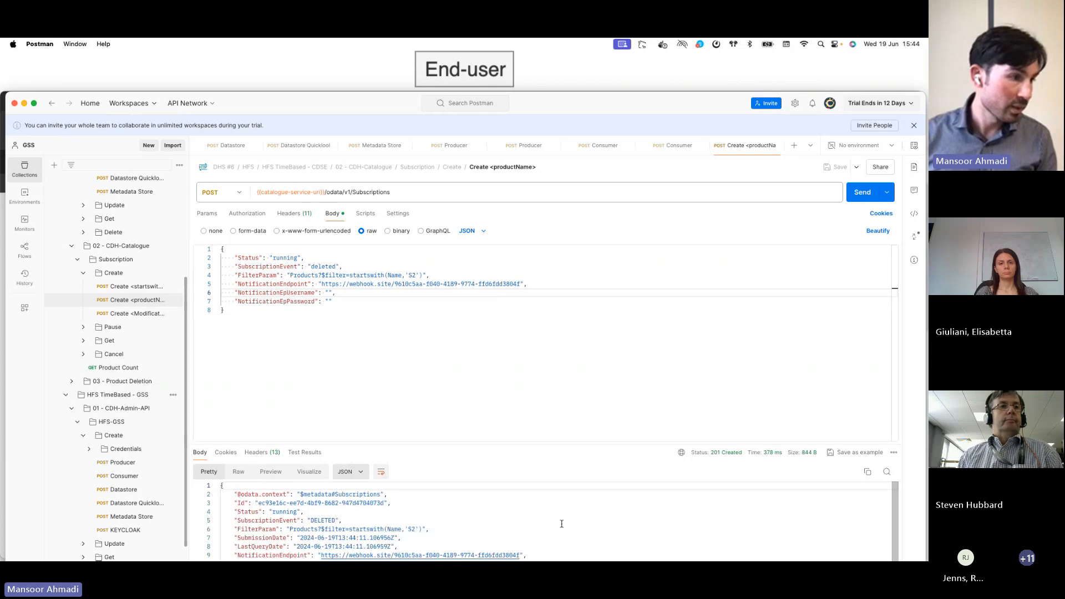
pyautogui.scroll(-1, 561, 524)
pyautogui.scroll(1, 561, 524)
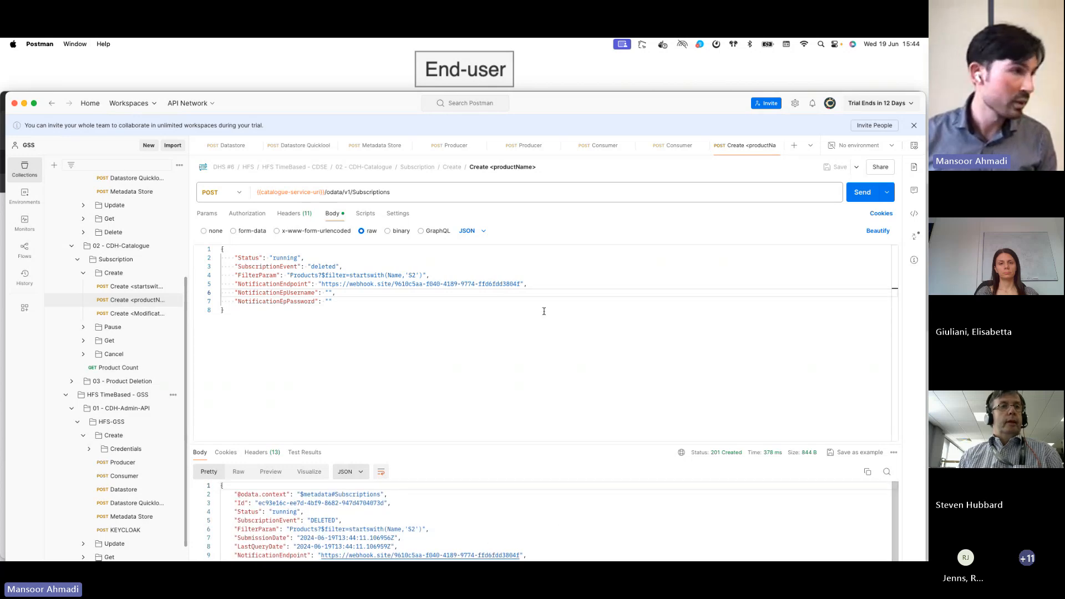
# Switch to Chrome and query localhost:8081/odata/v1/Subscriptions in a new tab to list the catalogue's subscriptions
pyautogui.hotkey('ctrl', 'Up')
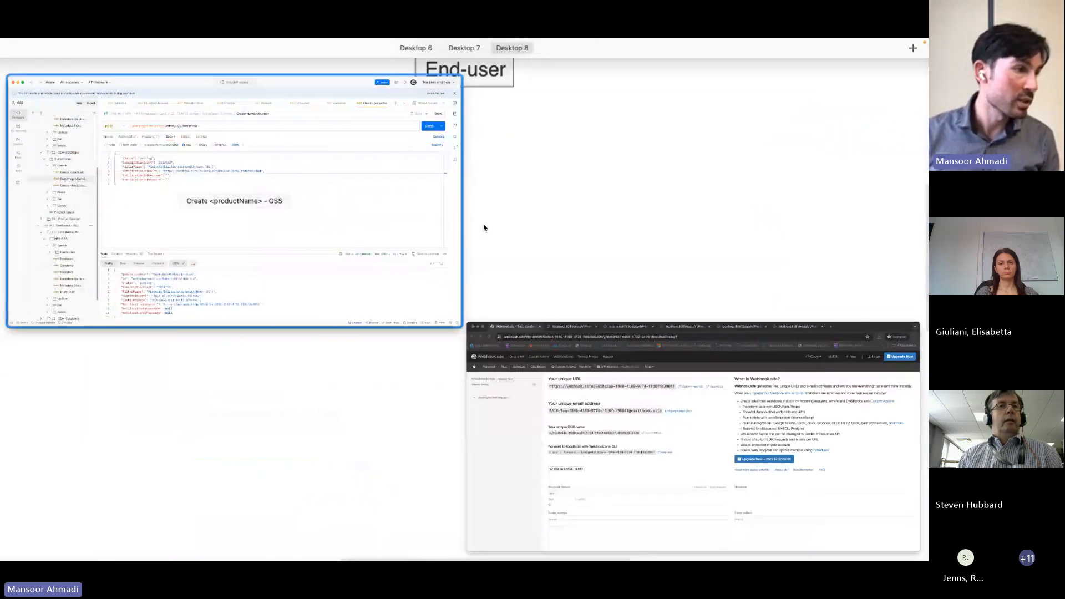
pyautogui.click(569, 387)
pyautogui.click(741, 100)
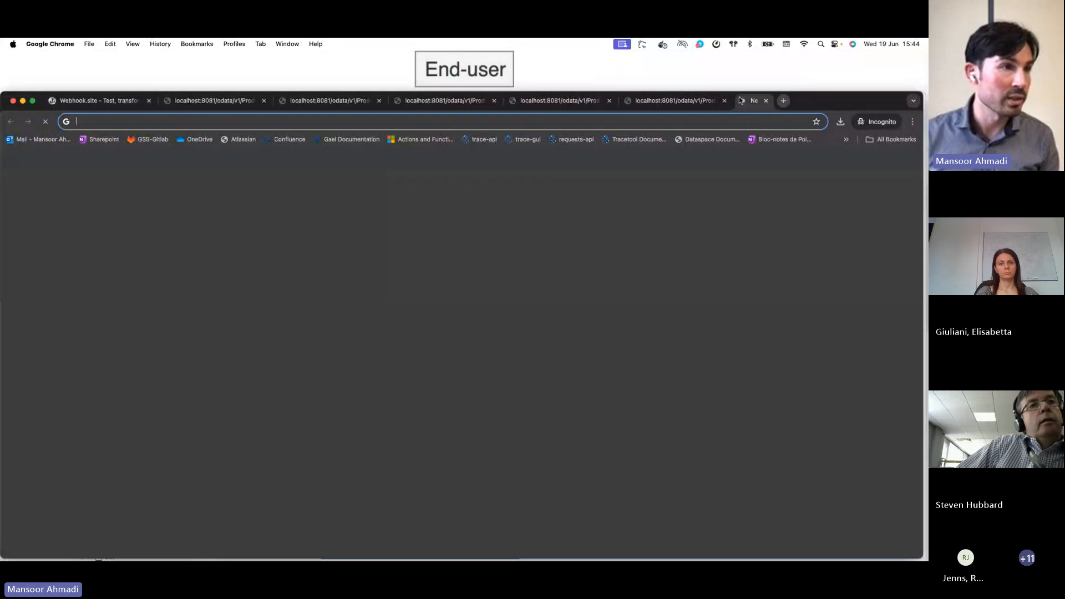
pyautogui.write('lo')
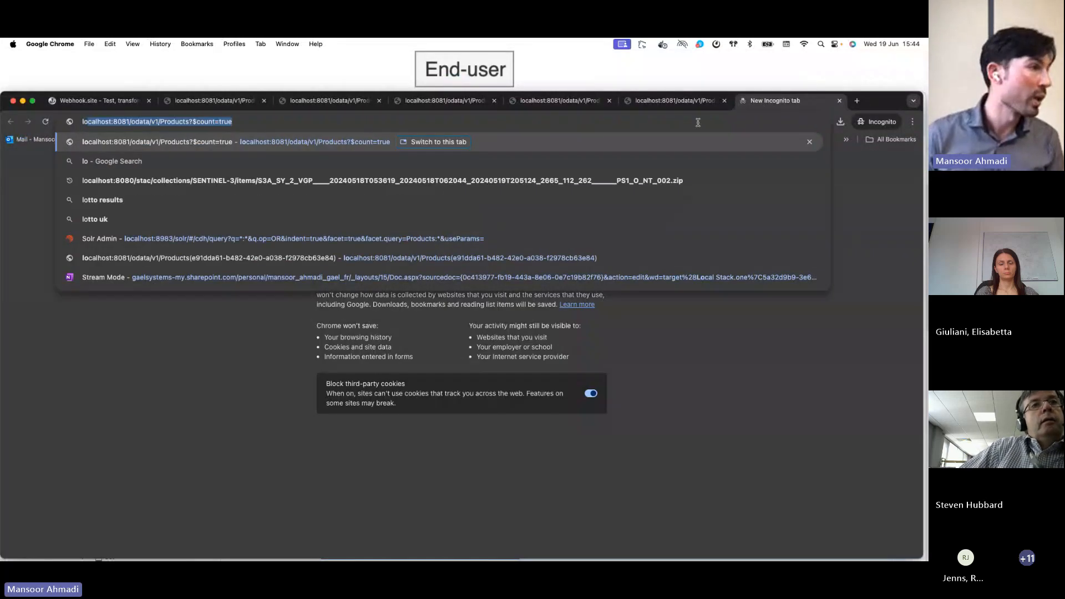
pyautogui.write('calhost:8081/odata/v1/Su')
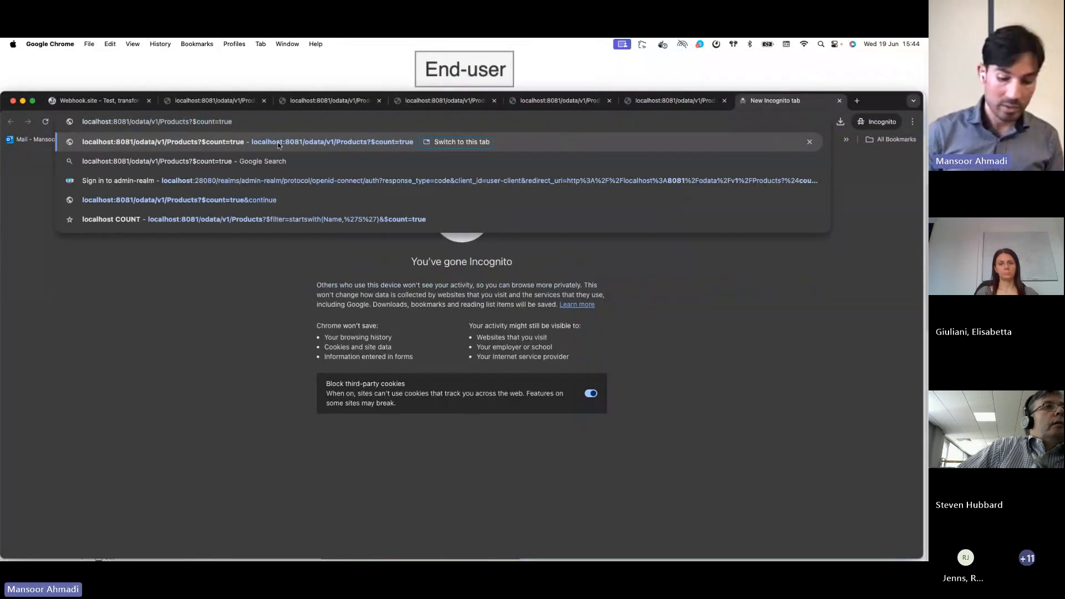
pyautogui.press('Return')
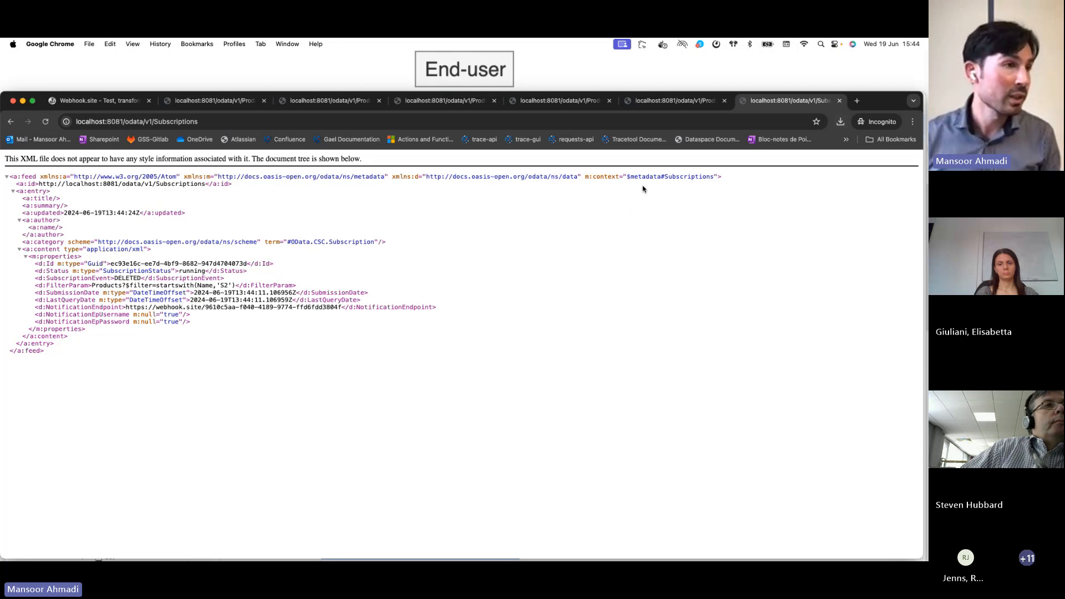
# Move the Postman window back to the CDH-Admin desktop and bring it in front of Docker Desktop
pyautogui.hotkey('ctrl', 'Left')
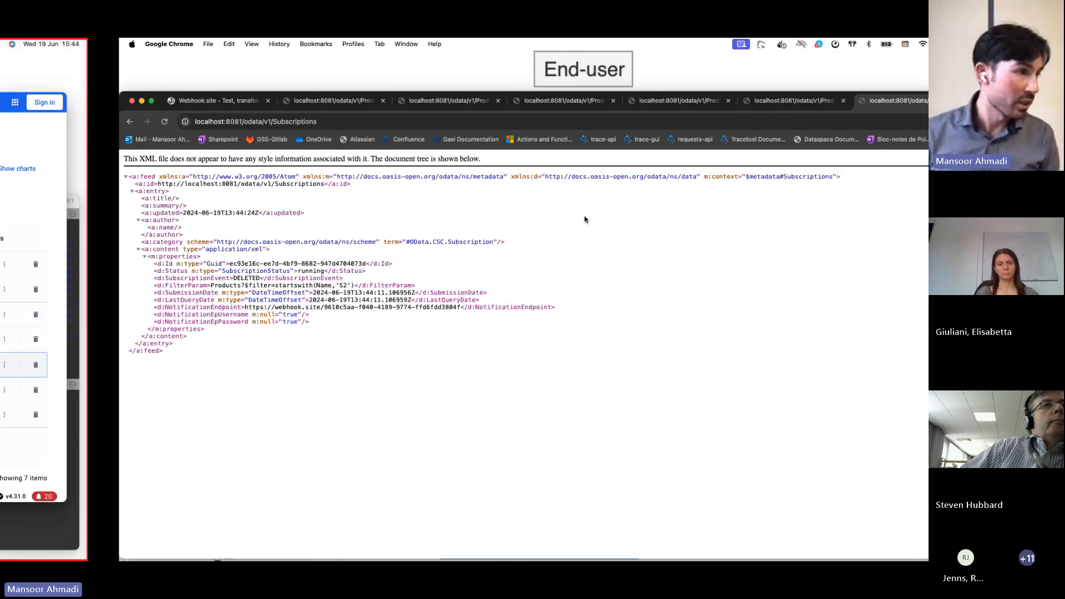
pyautogui.hotkey('ctrl', 'Right')
pyautogui.hotkey('ctrl', 'Up')
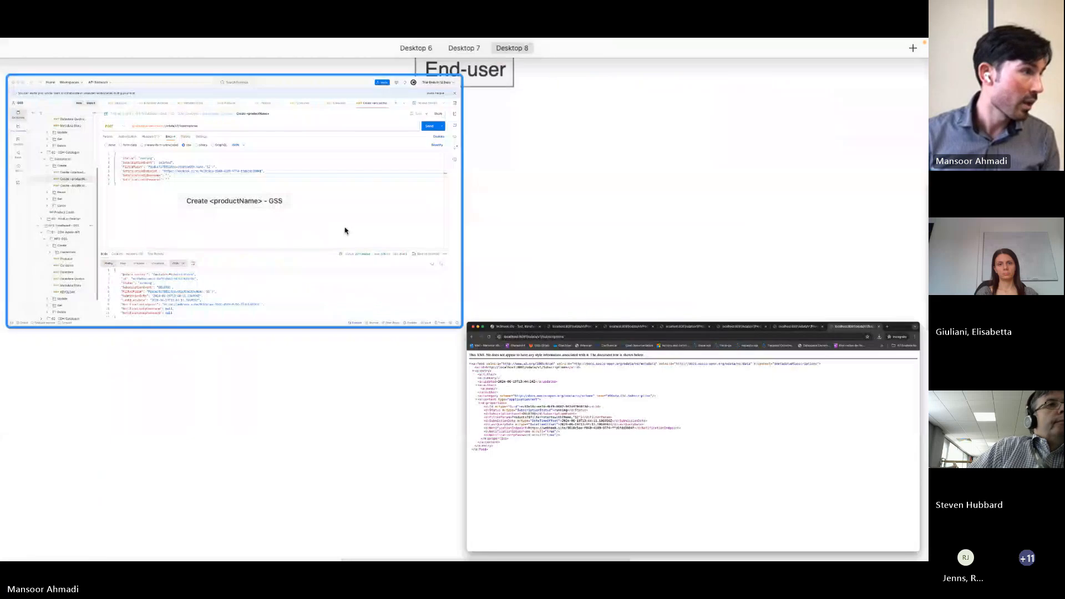
pyautogui.click(339, 223)
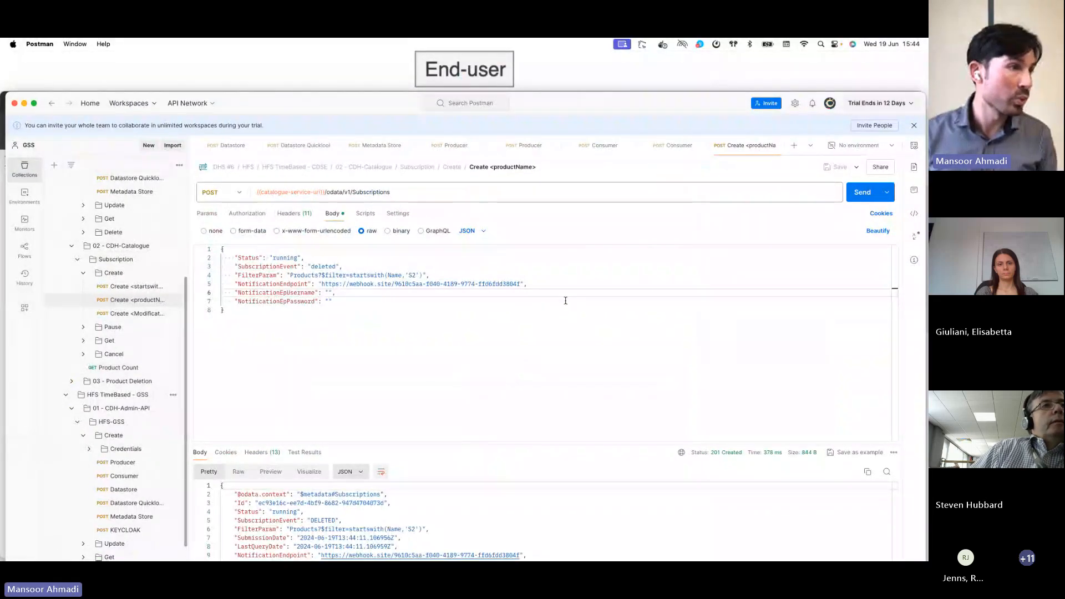
pyautogui.hotkey('ctrl', 'Up')
pyautogui.moveTo(359, 238); pyautogui.dragTo(483, 87)
pyautogui.click(463, 83)
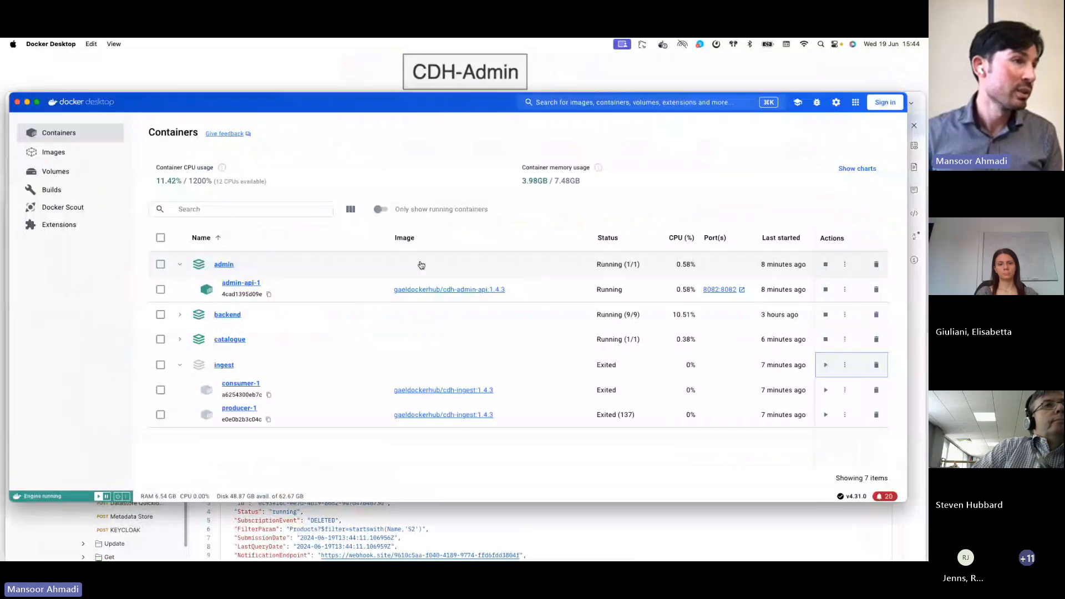
pyautogui.click(525, 539)
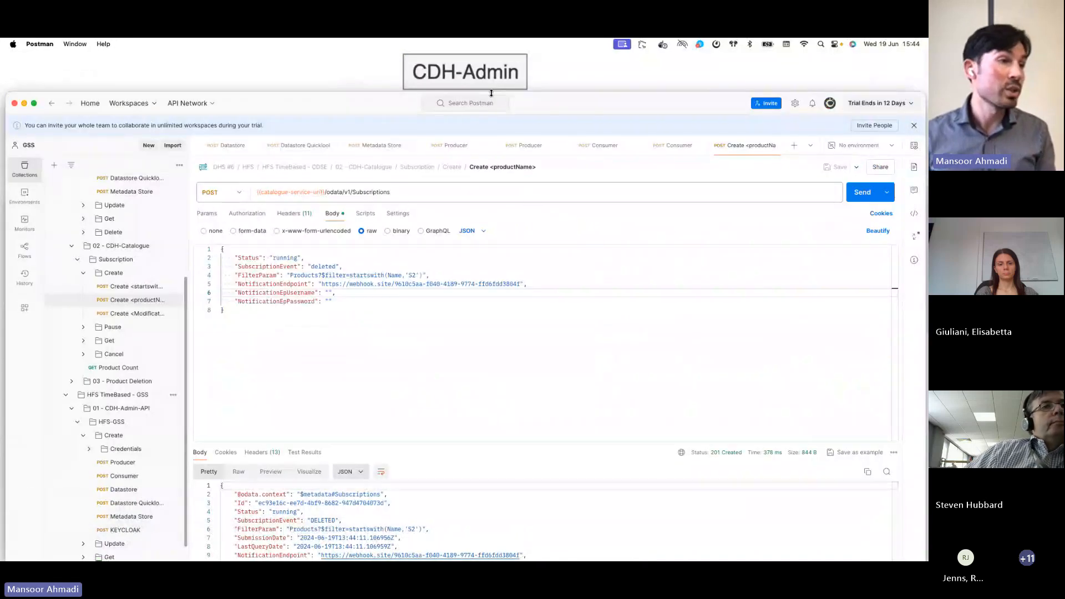
pyautogui.click(461, 323)
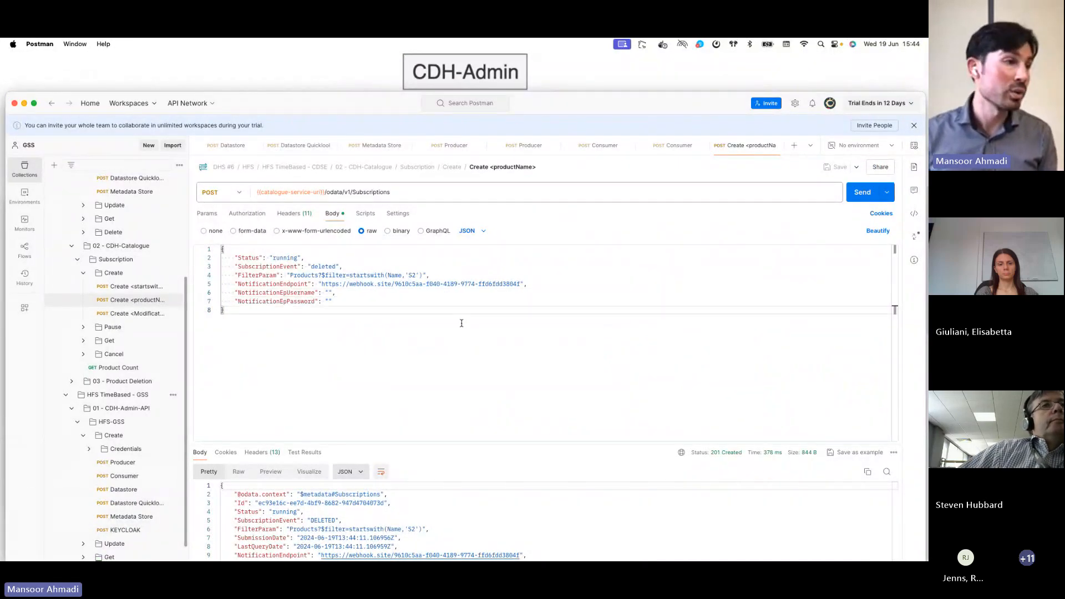
# Collapse the HFS-CDSE and Subscription folders, expand 03 - Product Deletion, and open the CreateJob request for one product
pyautogui.scroll(-2, 142, 372)
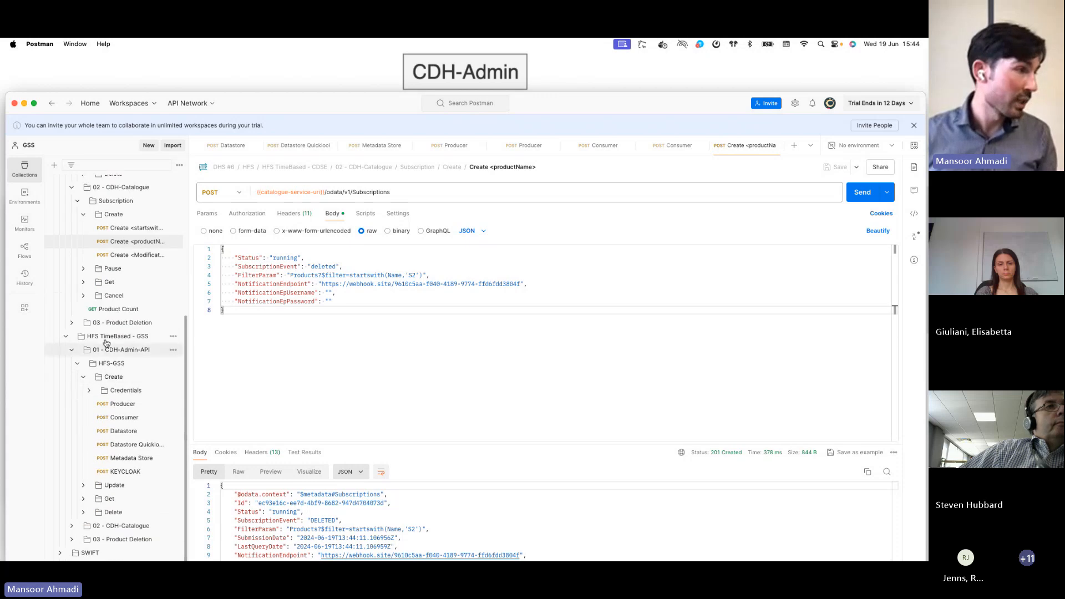
pyautogui.scroll(6, 144, 330)
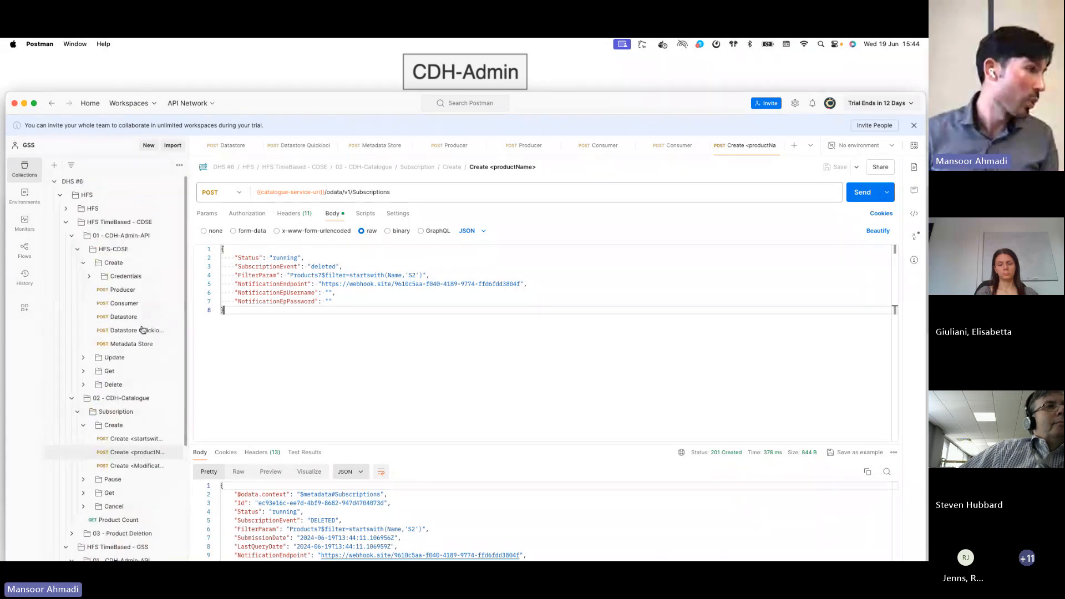
pyautogui.click(110, 226)
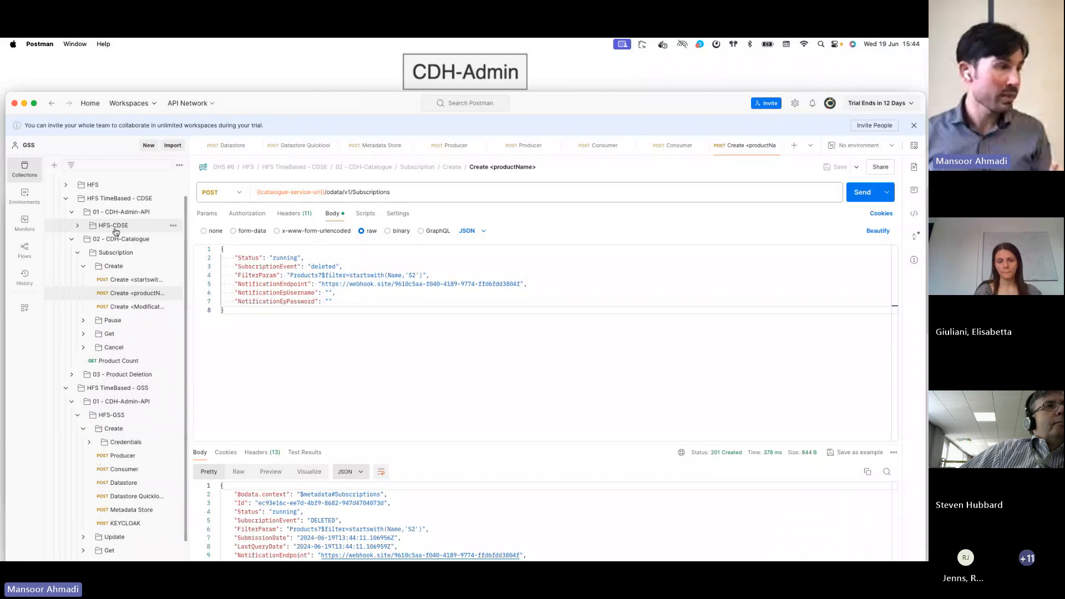
pyautogui.click(119, 253)
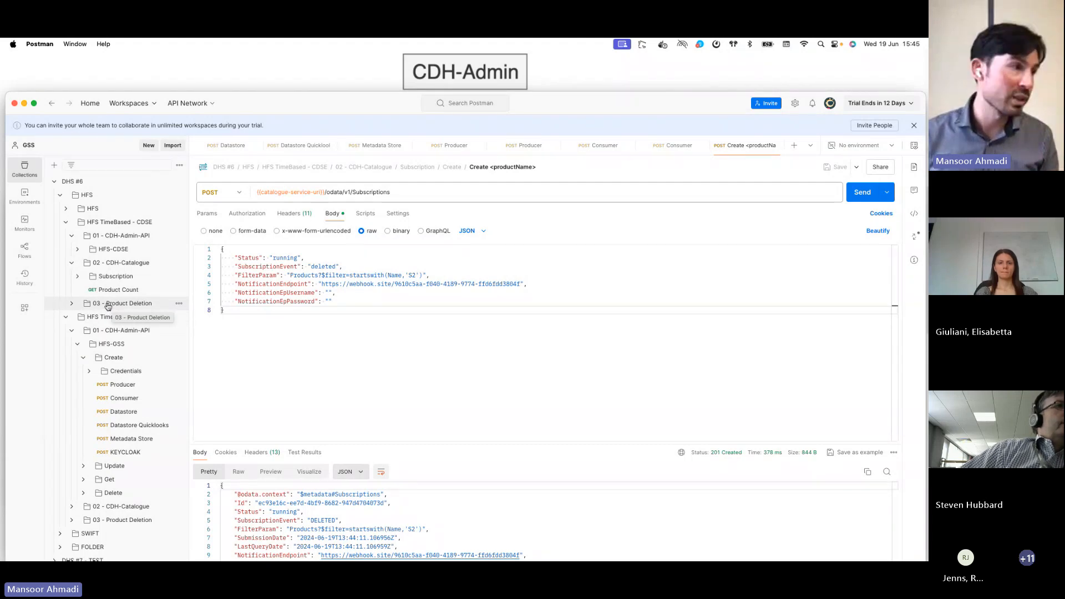
pyautogui.click(73, 304)
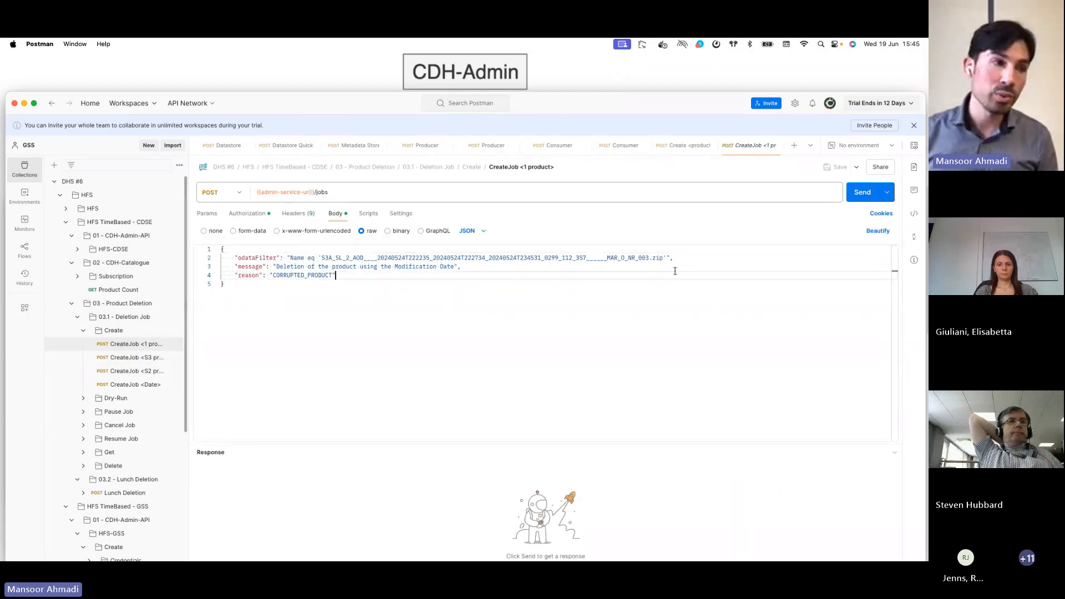
# Clear the product name from the deletion job's odataFilter, then switch to Chrome and check the subscription's S2 filter
pyautogui.moveTo(663, 258); pyautogui.dragTo(325, 256)
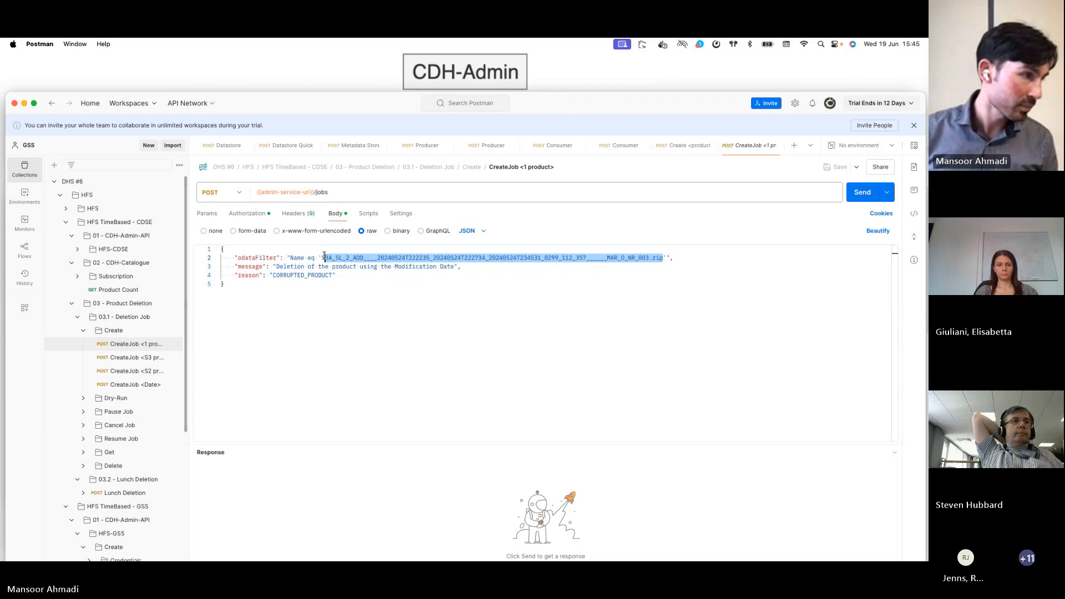
pyautogui.write('S')
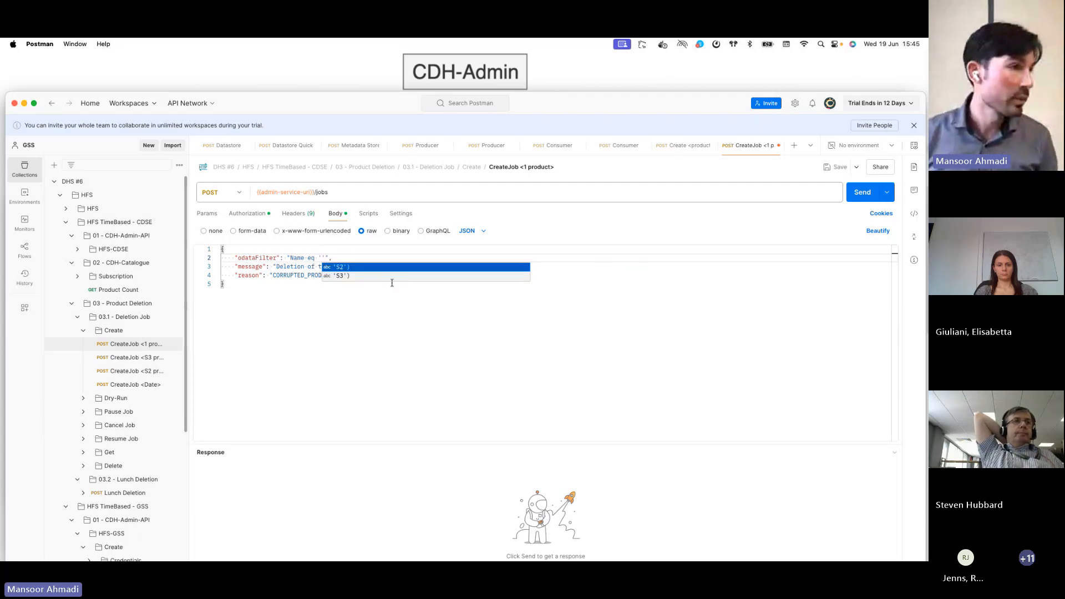
pyautogui.press('super+Tab')
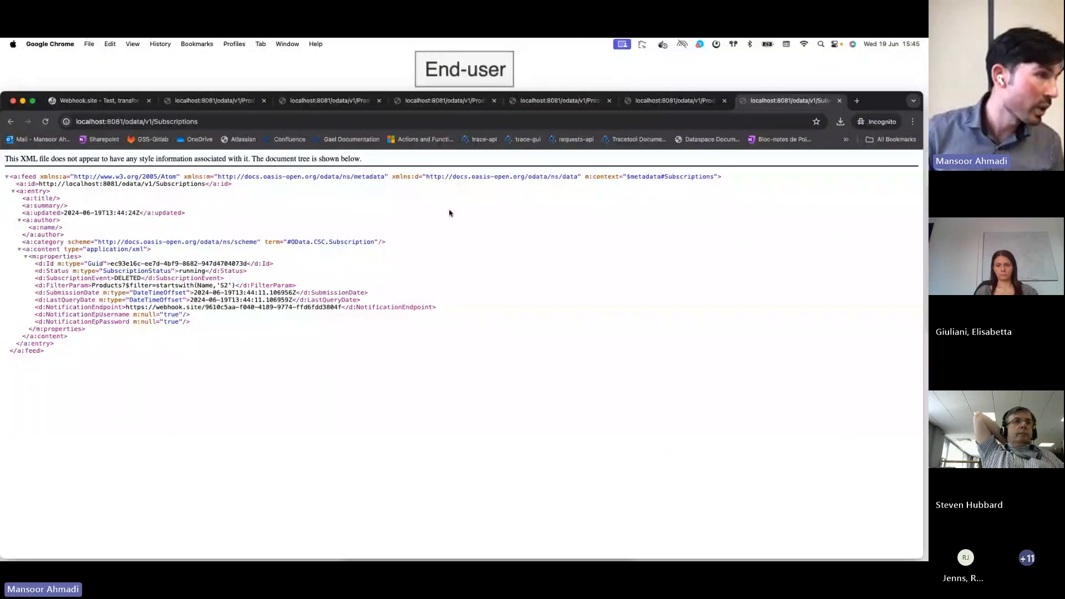
pyautogui.moveTo(235, 287); pyautogui.dragTo(106, 284)
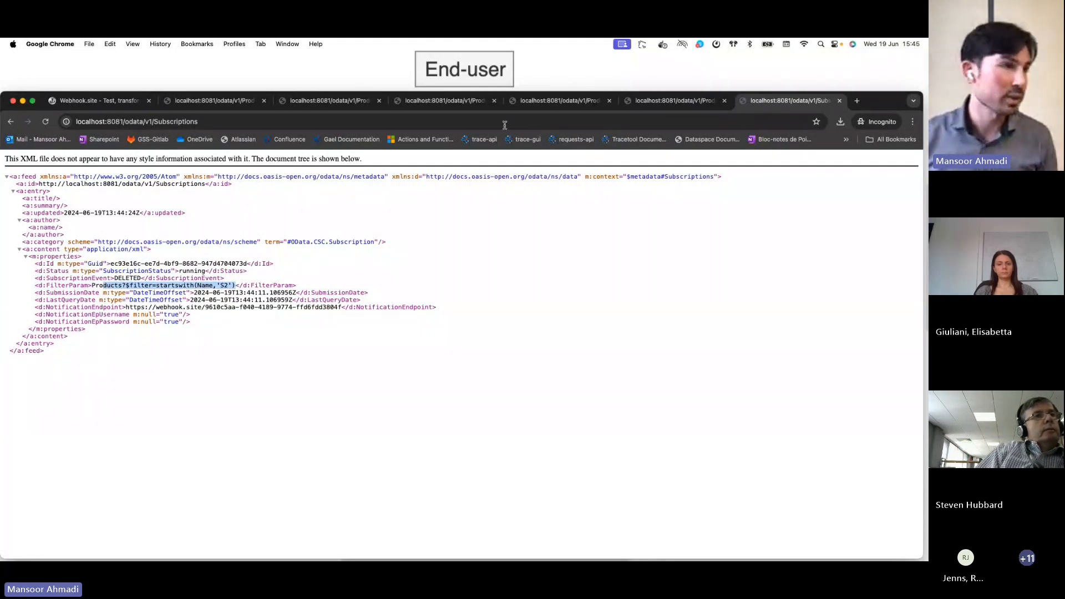
# Copy the first product's name, S2B_MSIL2A_20230920T005649_N0509_R088_T58WDC_20230920T011658.zip, from the catalogue's product query results
pyautogui.click(214, 103)
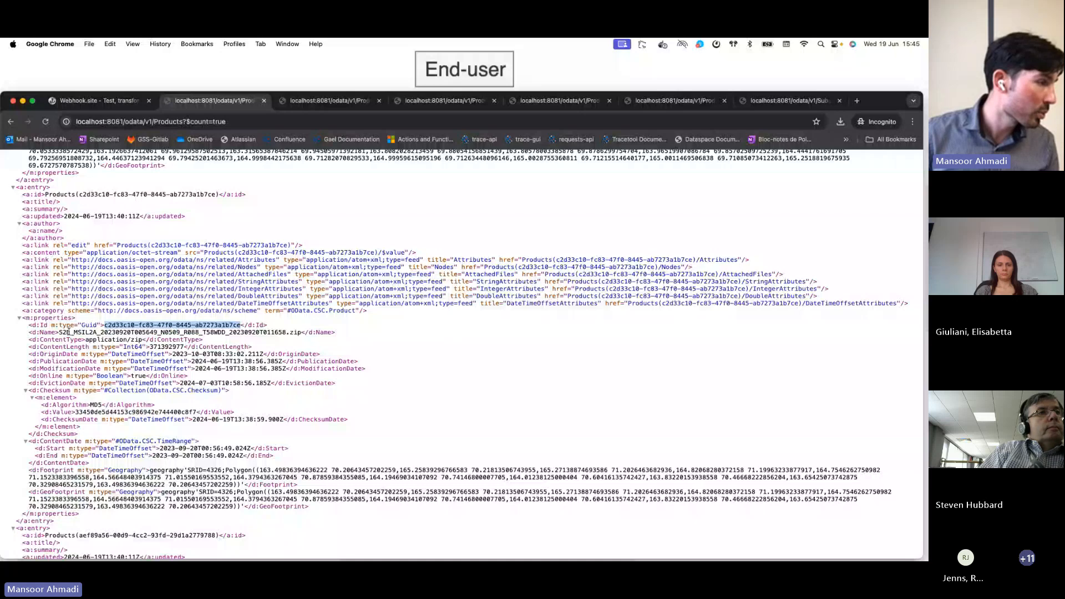
pyautogui.scroll(10, 68, 331)
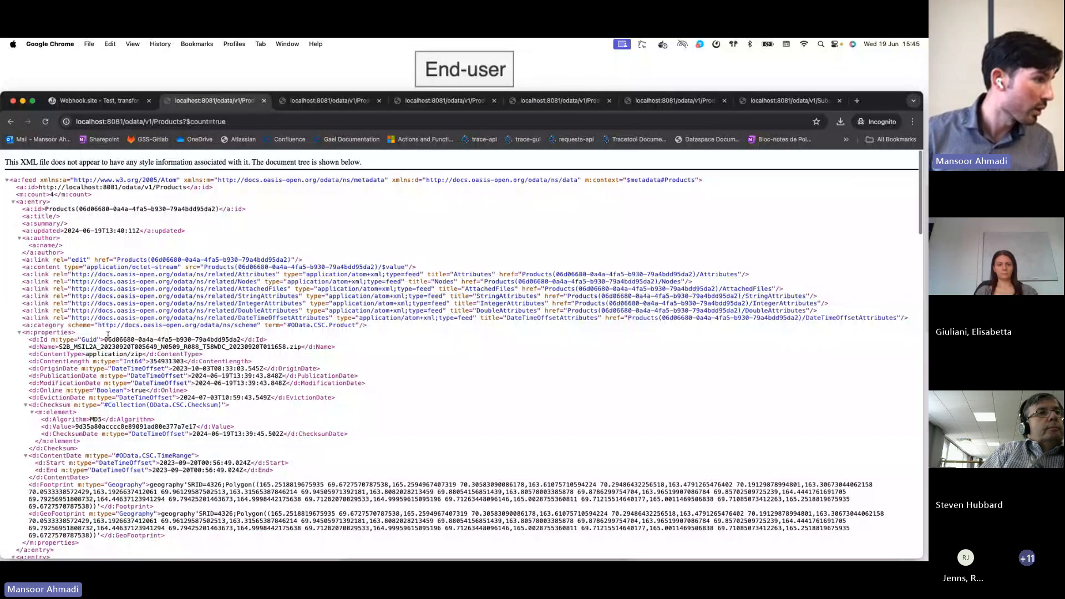
pyautogui.moveTo(59, 344); pyautogui.dragTo(285, 356)
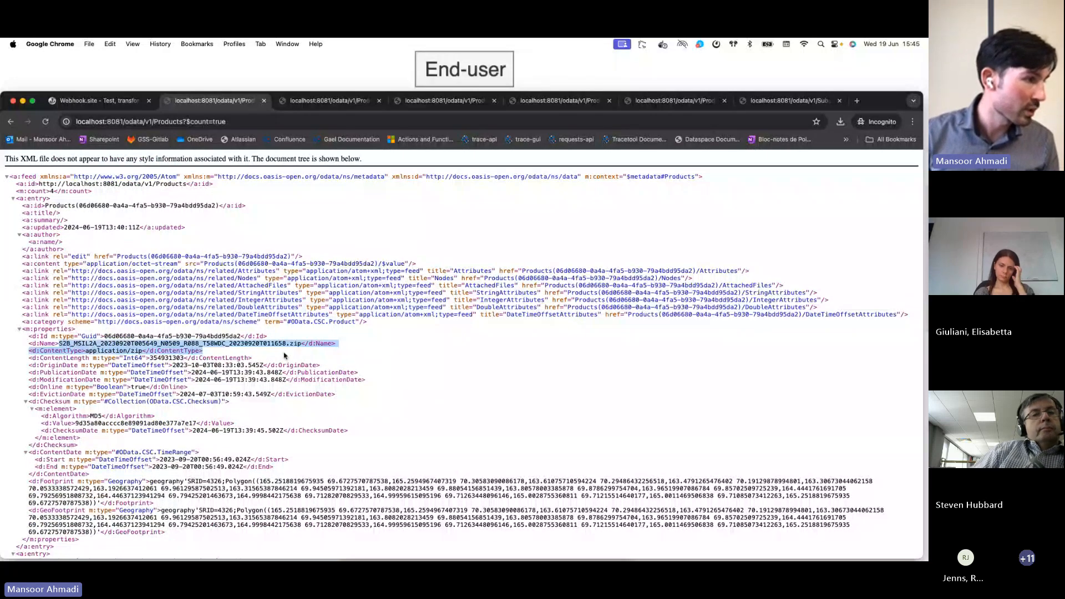
pyautogui.click(300, 344)
pyautogui.moveTo(300, 345); pyautogui.dragTo(57, 344)
pyautogui.press('super+c')
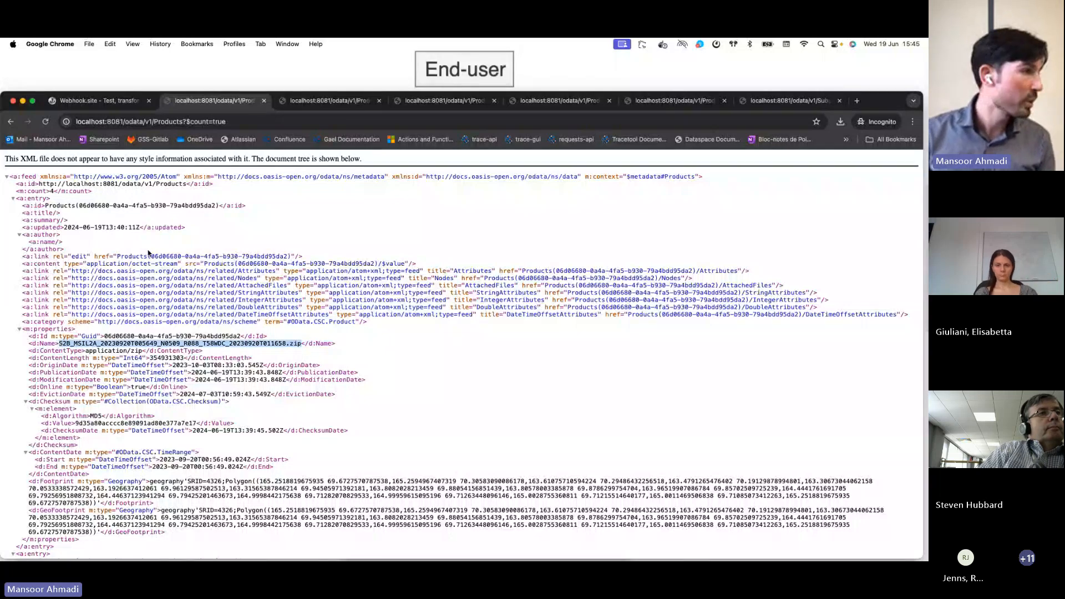
# Reload the product query, then return to Postman and paste the copied product name between the quotes of the odataFilter
pyautogui.click(45, 122)
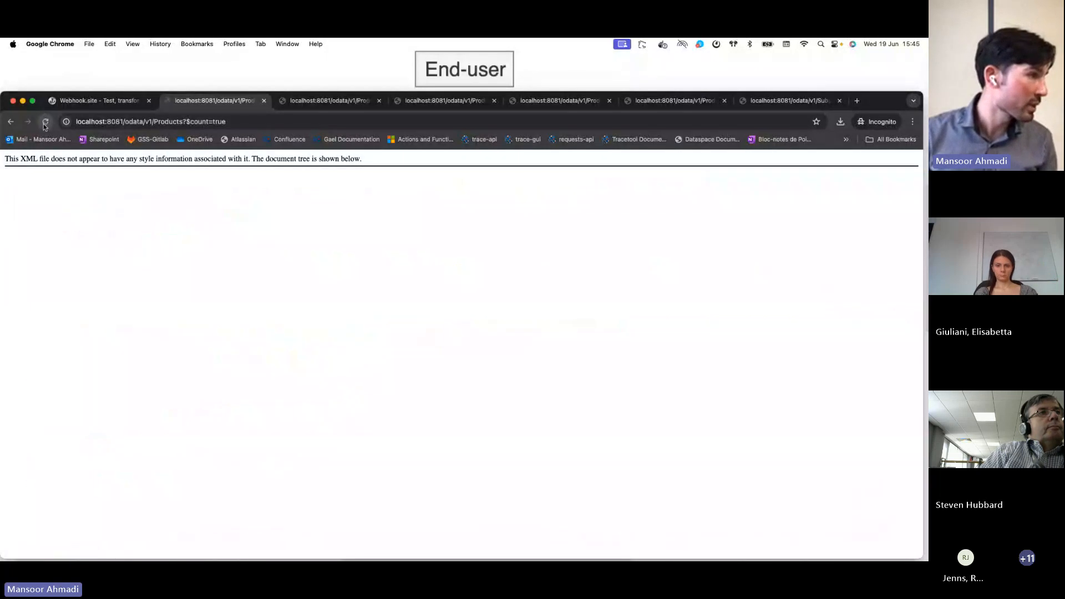
pyautogui.hotkey('ctrl', 'Left')
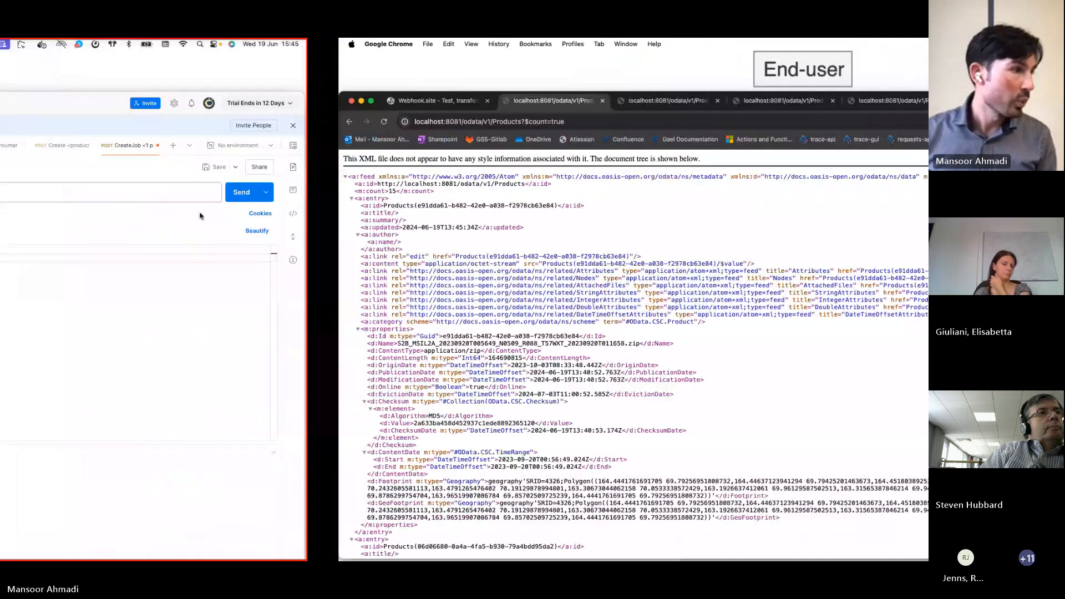
pyautogui.press('super+v')
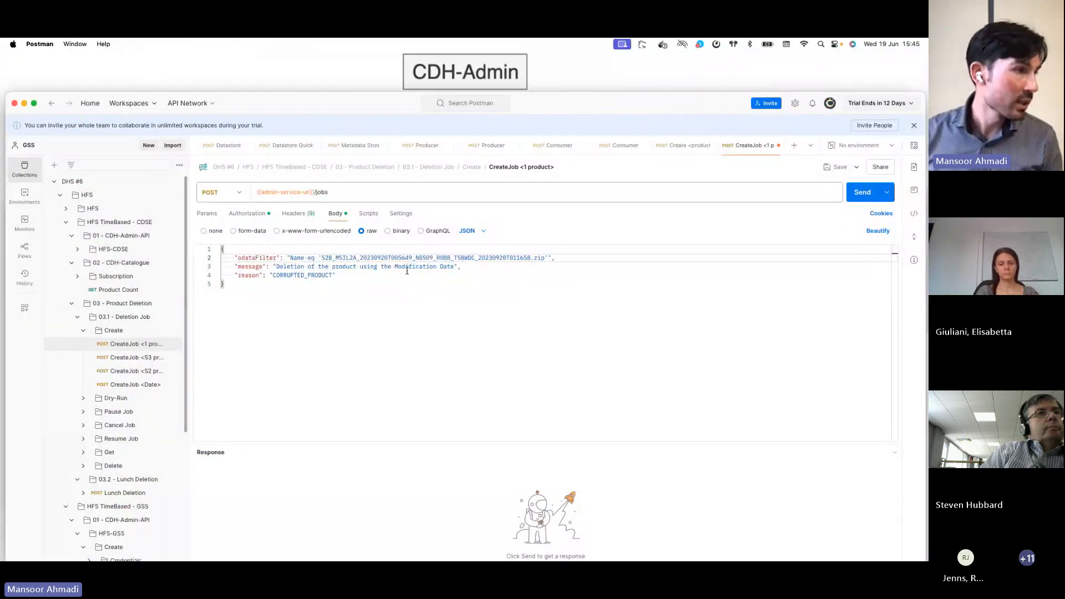
# Replace the job's message with "This deletion job will delete only one product." in the request body
pyautogui.press('Down')
pyautogui.moveTo(454, 267); pyautogui.dragTo(283, 265)
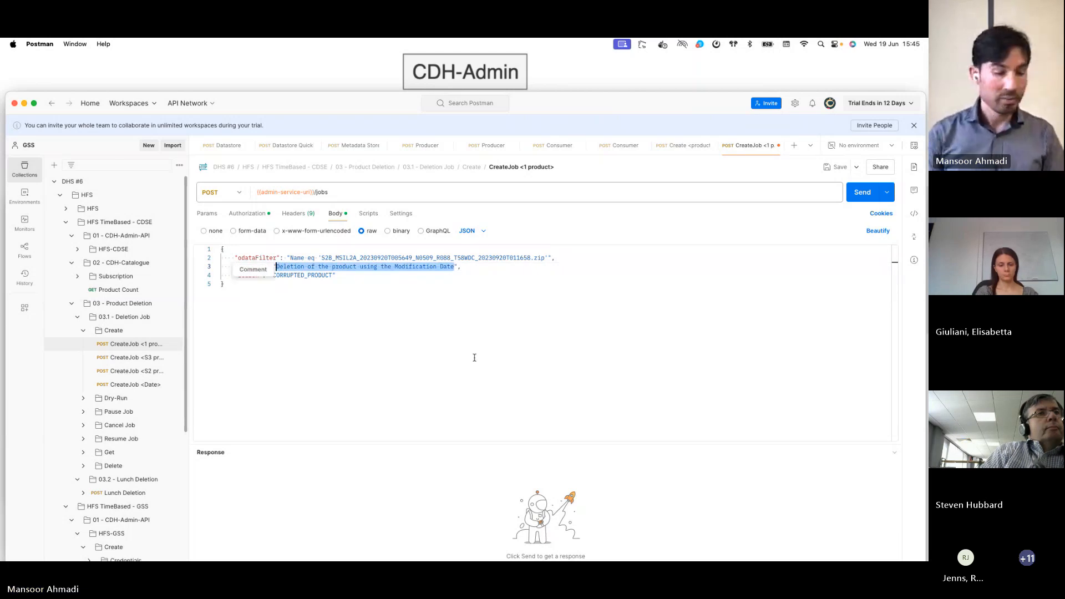
pyautogui.write('This')
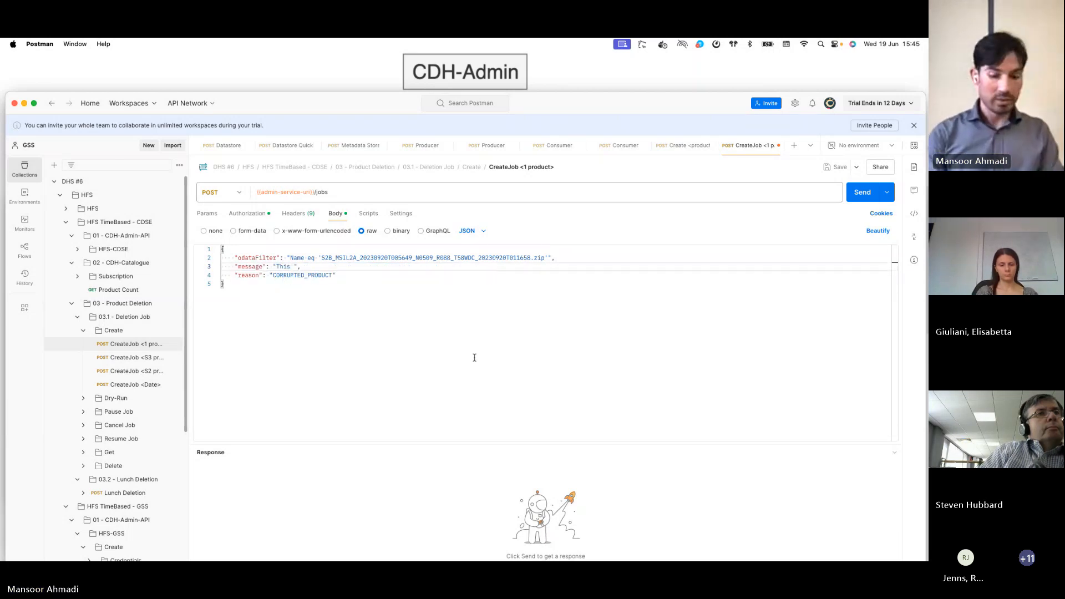
pyautogui.write(' deletion job ')
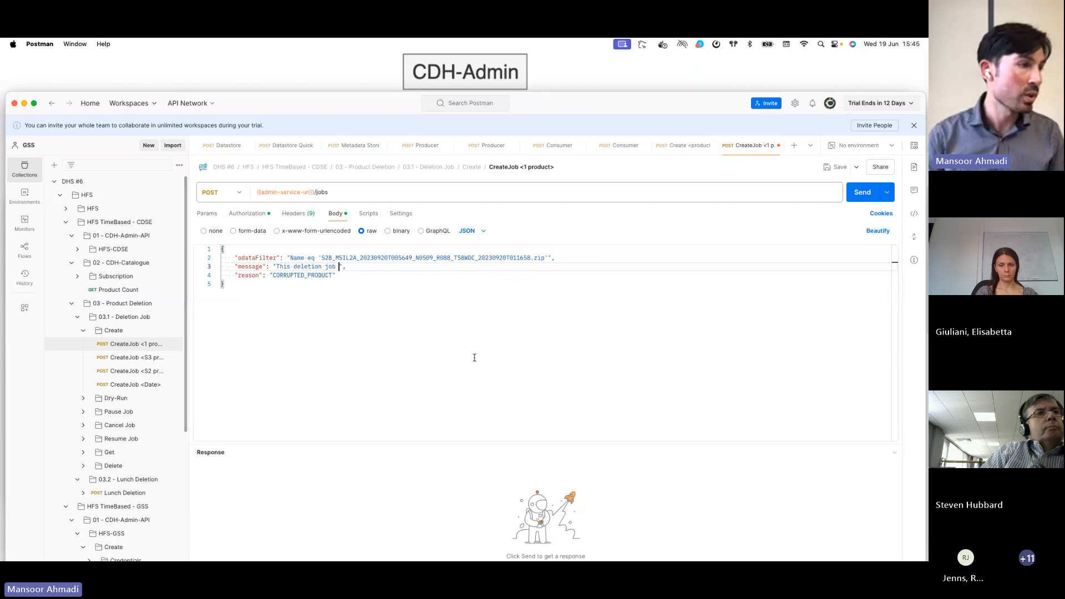
pyautogui.write('will delete')
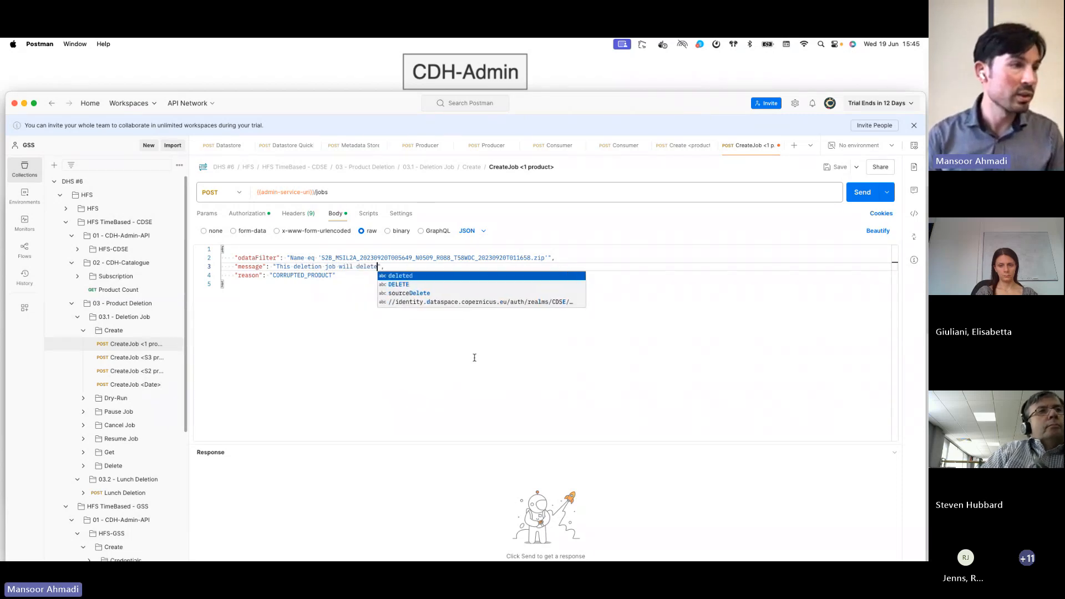
pyautogui.write(' only one ')
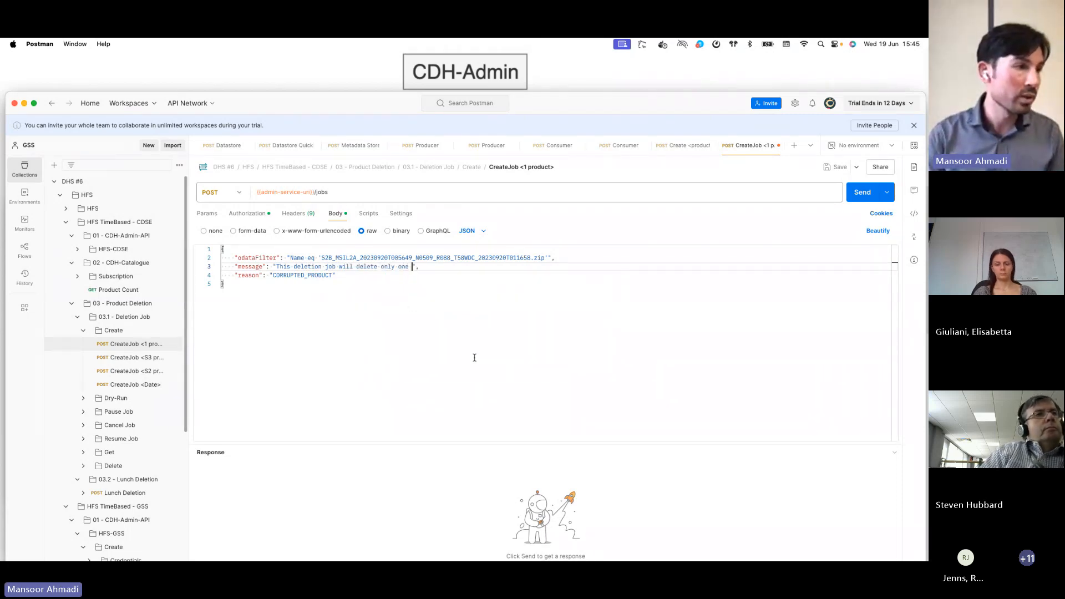
pyautogui.write('product')
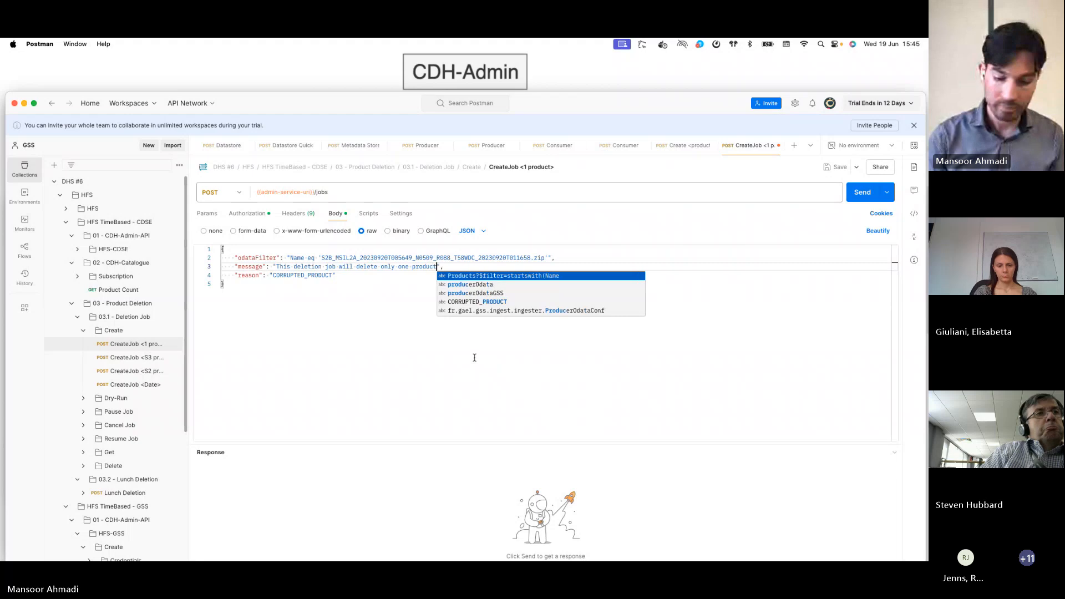
pyautogui.write(':')
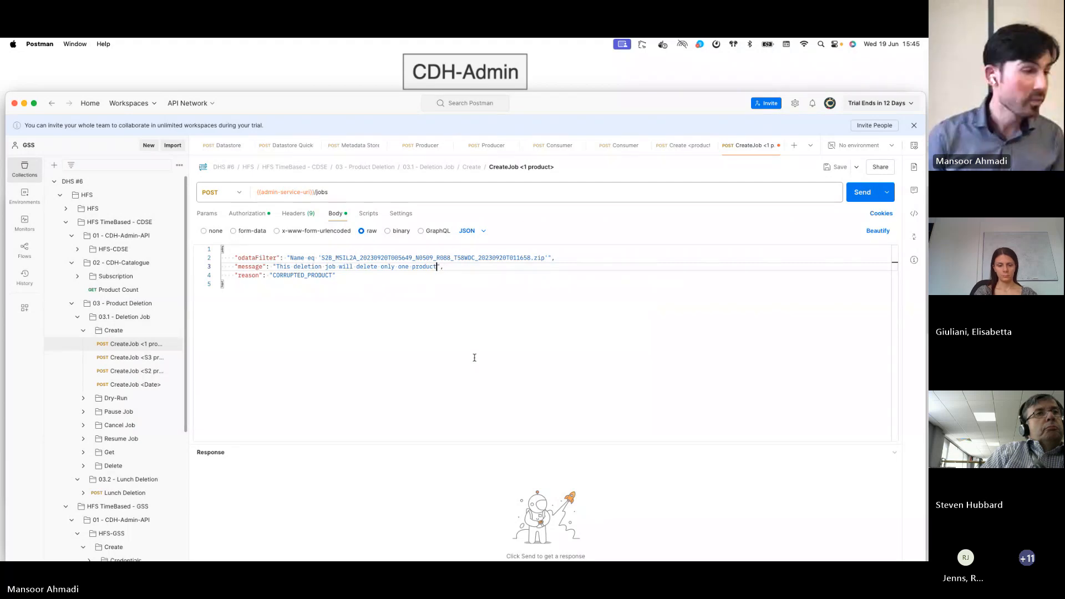
pyautogui.write('.')
pyautogui.click(419, 299)
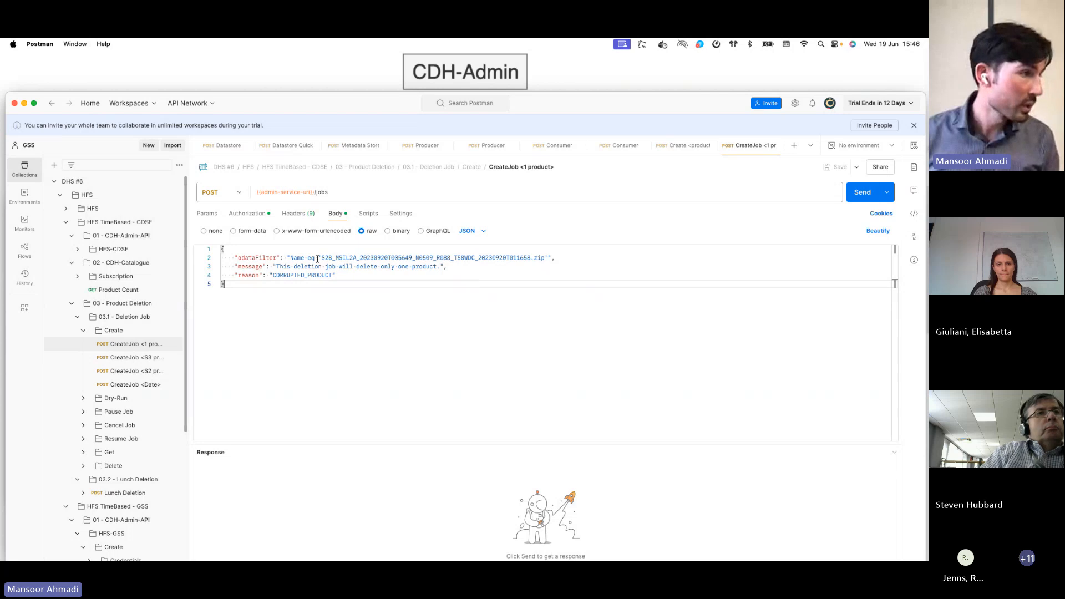
# Send the POST request to create the one-product deletion job and copy the jobId from its response
pyautogui.click(857, 196)
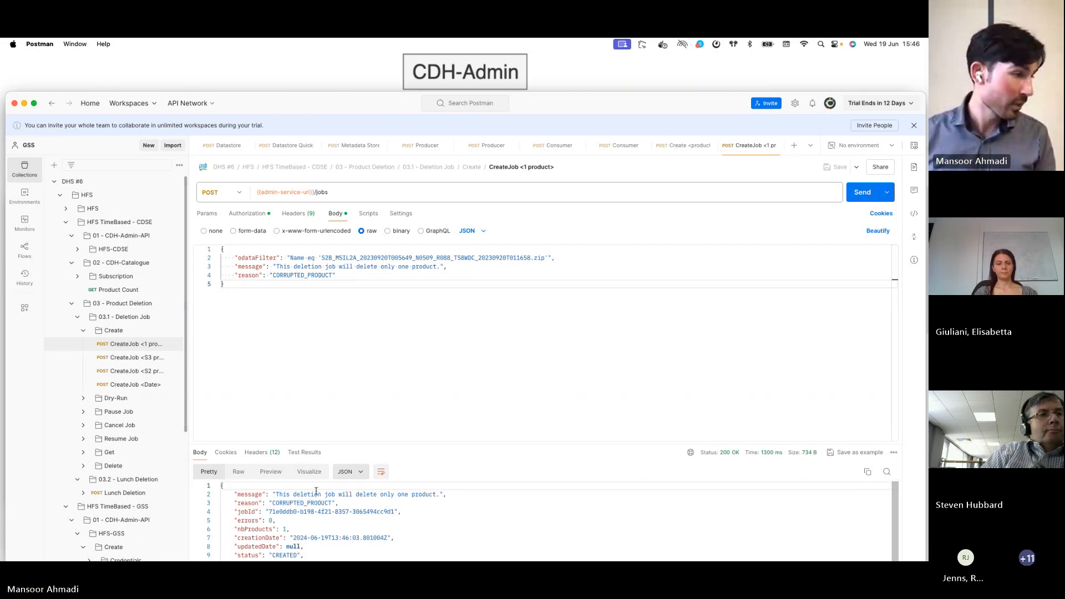
pyautogui.click(288, 529)
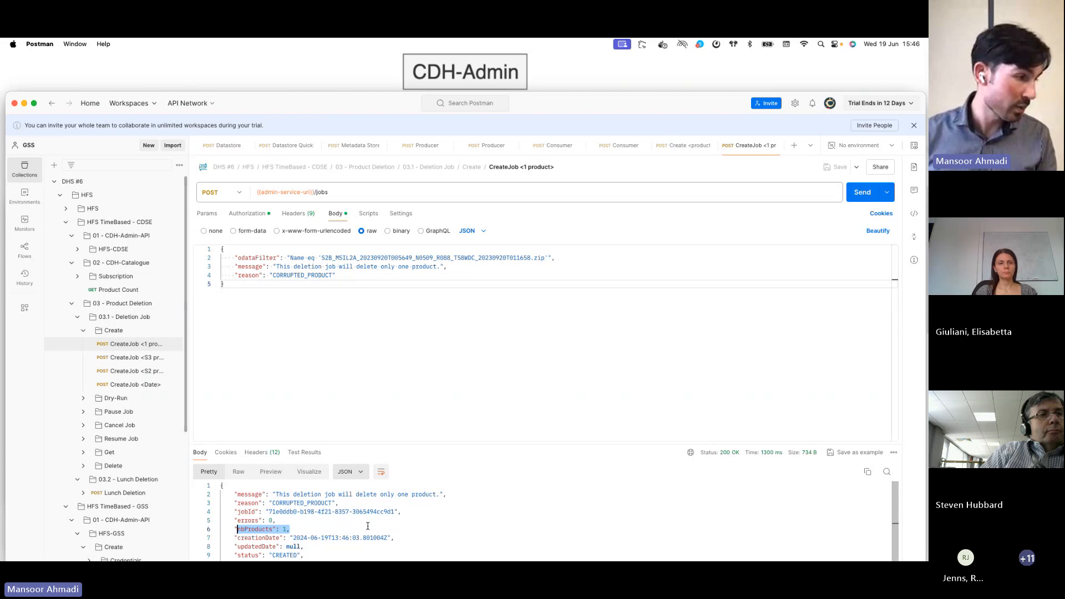
pyautogui.moveTo(395, 511); pyautogui.dragTo(269, 513)
pyautogui.press('super+c')
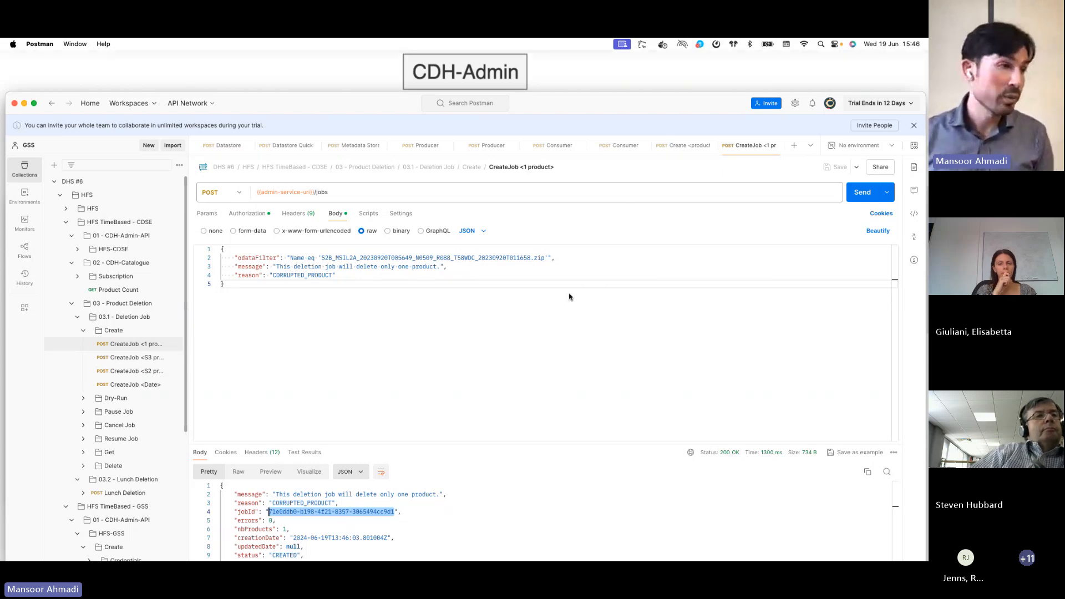
# Switch to iTerm2 and run docker-compose up -d in the notification folder's terminal to start the notification service
pyautogui.hotkey('ctrl', 'Up')
pyautogui.click(623, 436)
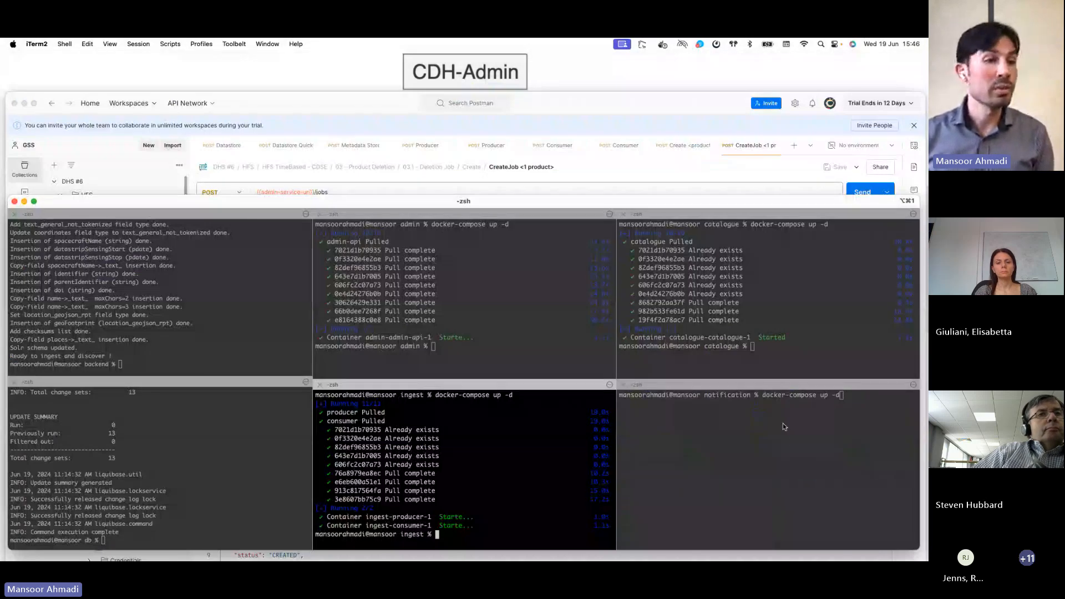
pyautogui.click(785, 439)
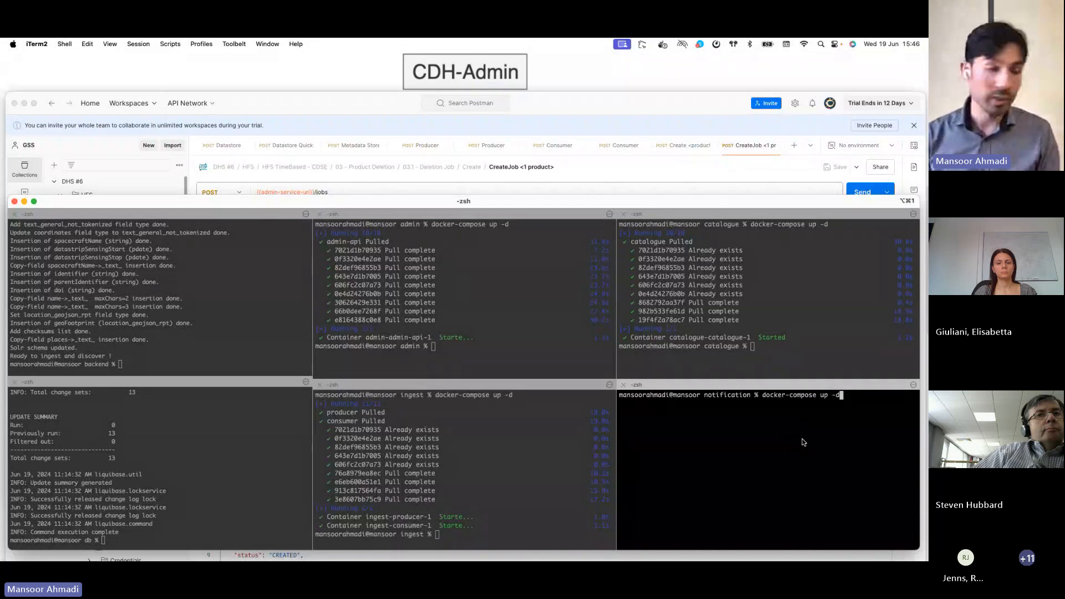
pyautogui.press('Return')
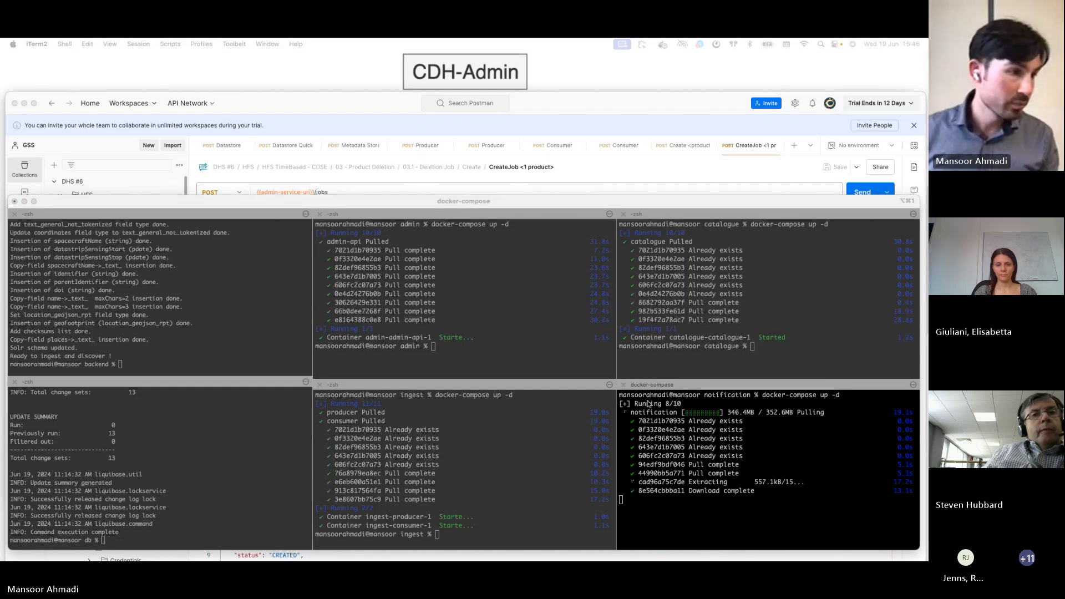
pyautogui.click(684, 434)
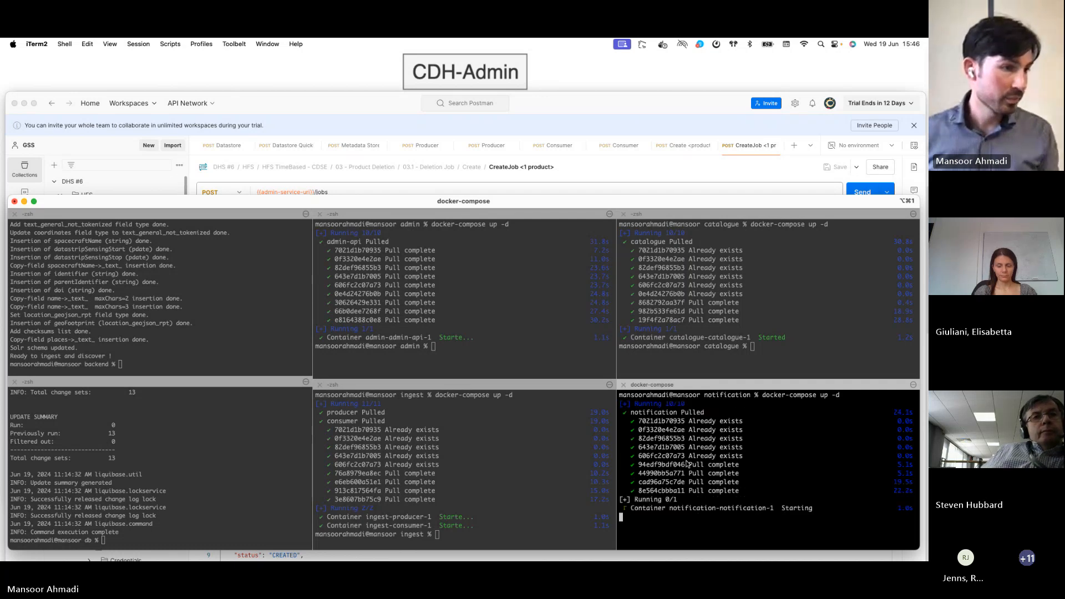
# Switch back to Postman and open the Lunch Deletion request in the 03.2 - Lunch Deletion folder
pyautogui.click(608, 99)
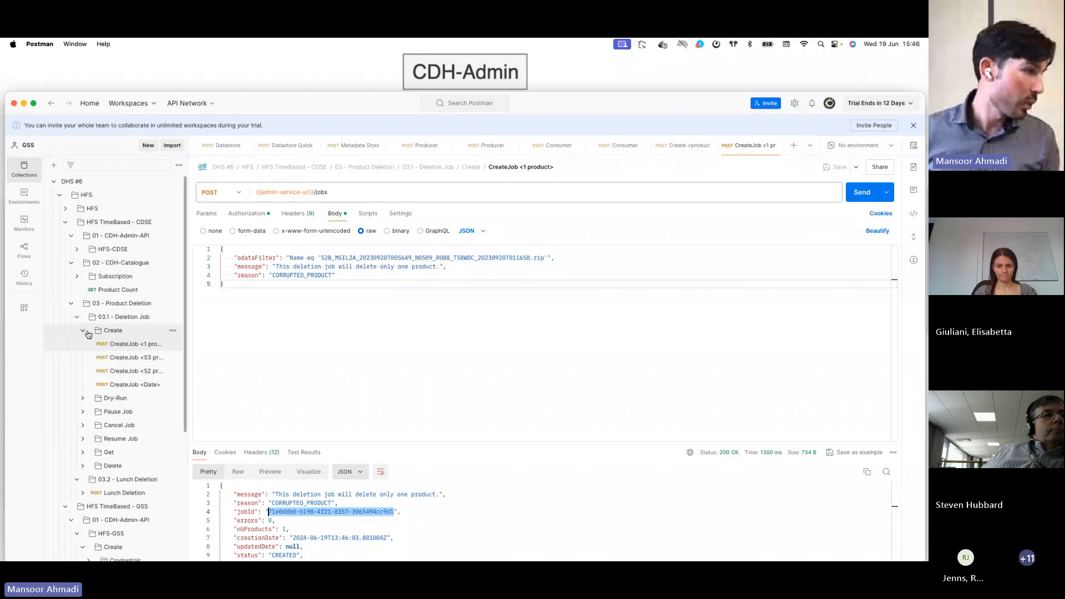
pyautogui.scroll(-3, 127, 388)
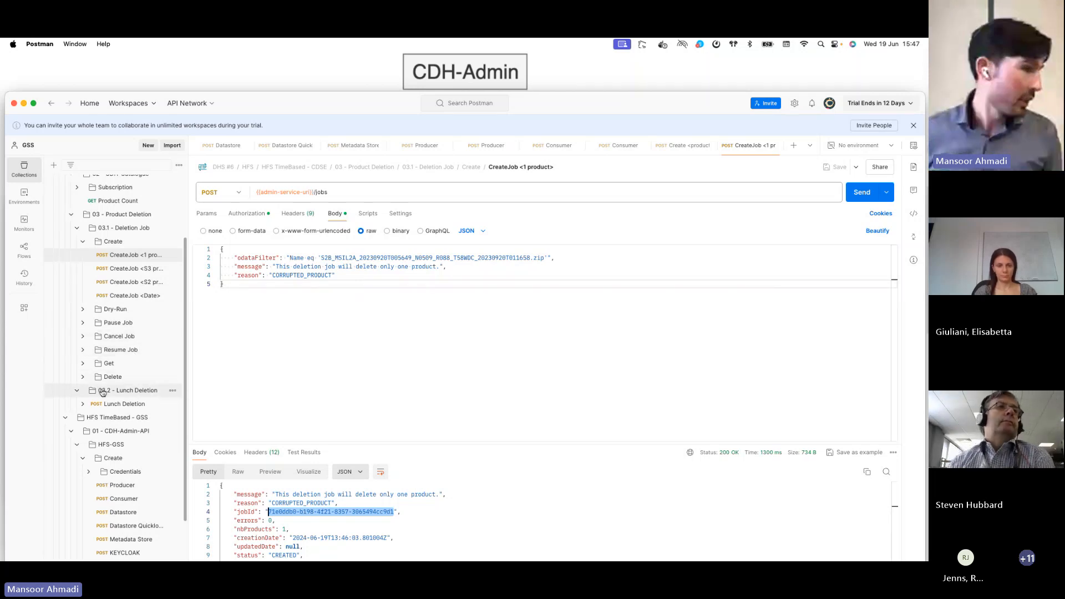
pyautogui.click(125, 404)
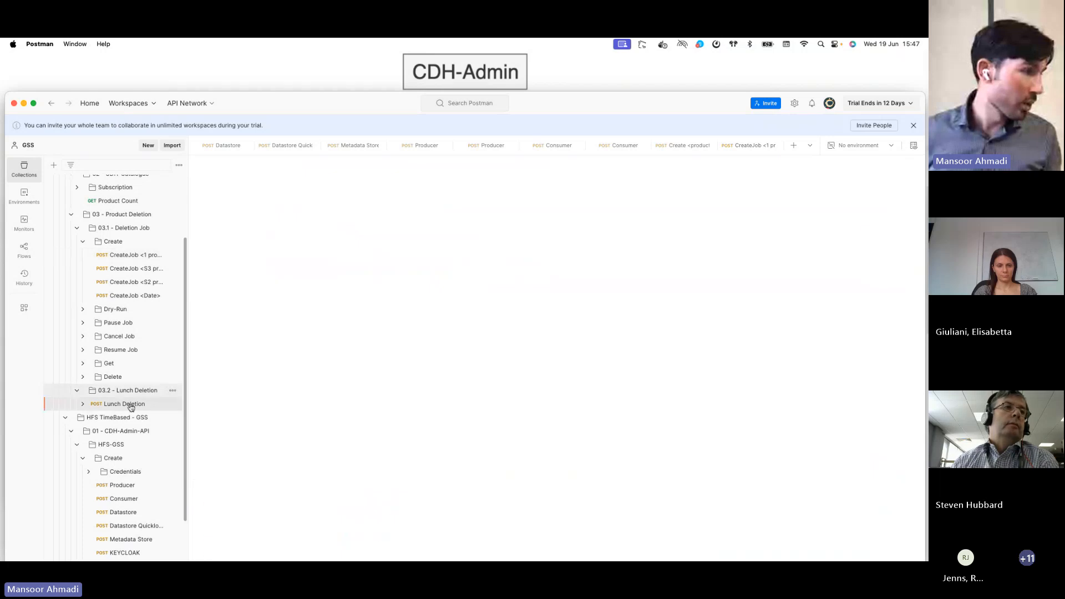
# Replace the job ID in the /jobs/…/run URL with the copied jobId and send the POST request to launch the deletion
pyautogui.click(467, 191)
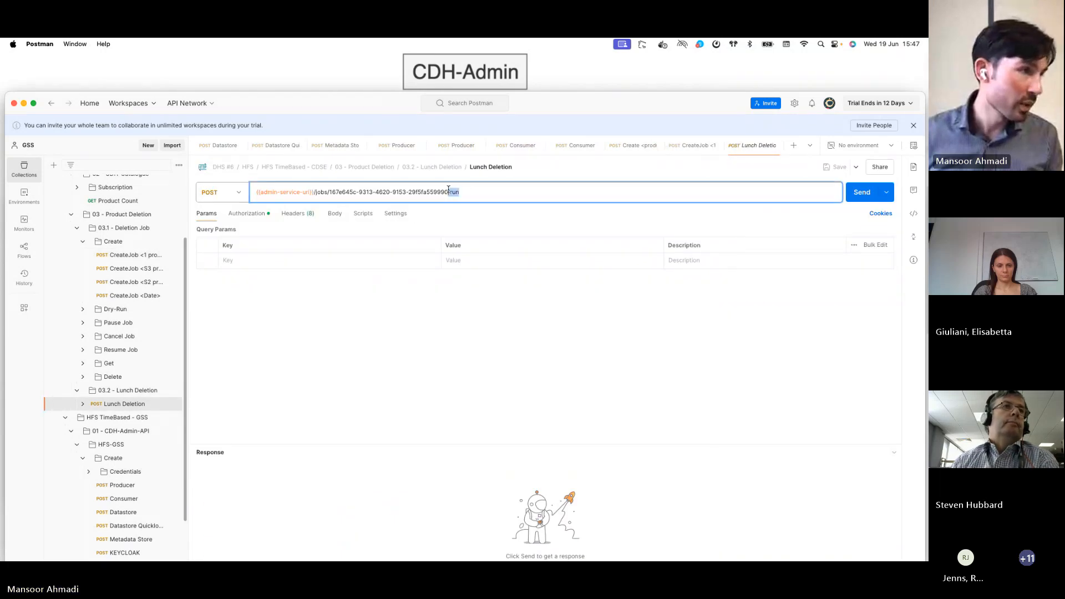
pyautogui.moveTo(447, 192); pyautogui.dragTo(331, 191)
pyautogui.press('BackSpace')
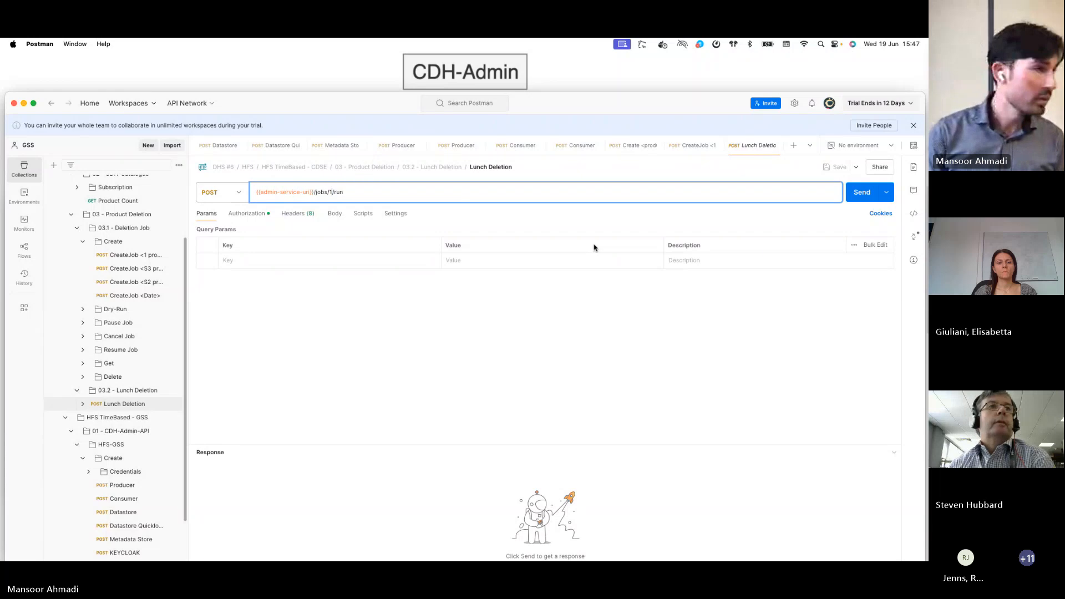
pyautogui.press('super+v')
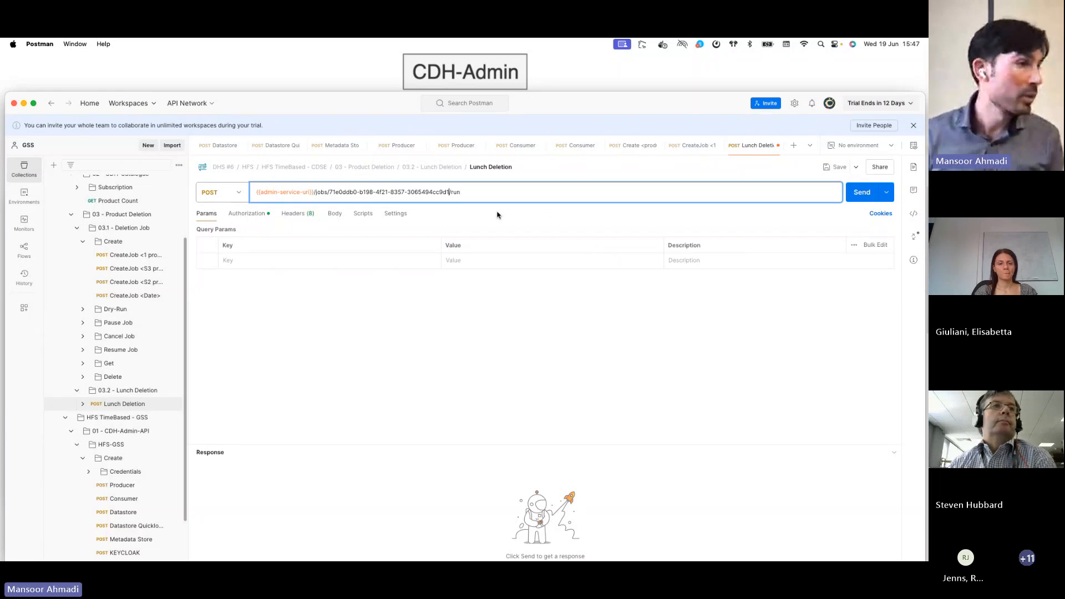
pyautogui.click(530, 190)
pyautogui.click(853, 199)
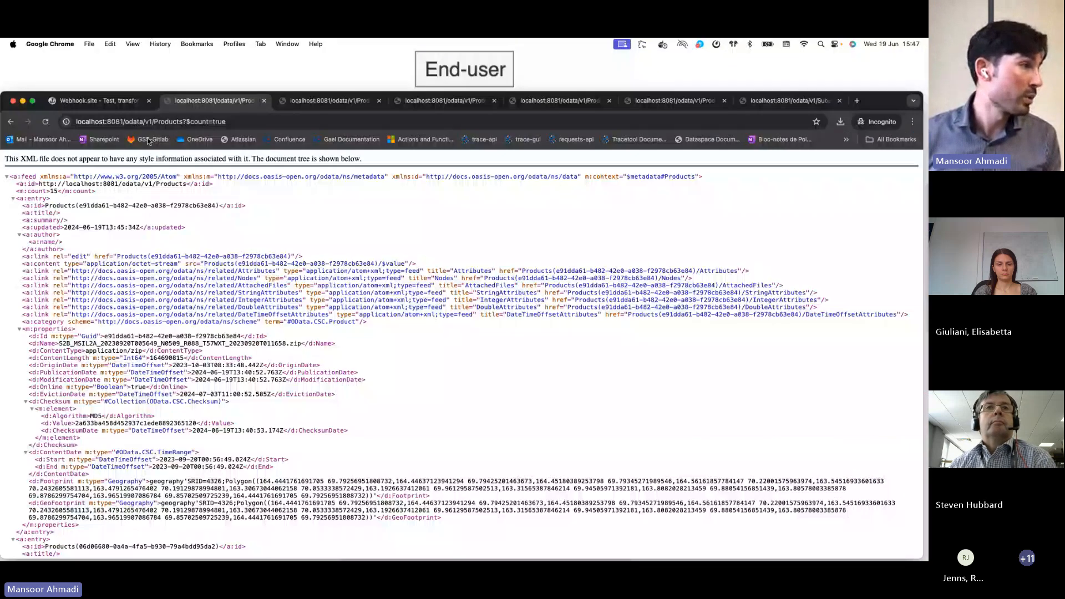
# Examine the deletion notification on Webhook.site in Chrome, including its SubscriptionId, ProductName, ProductId and Reason
pyautogui.click(97, 100)
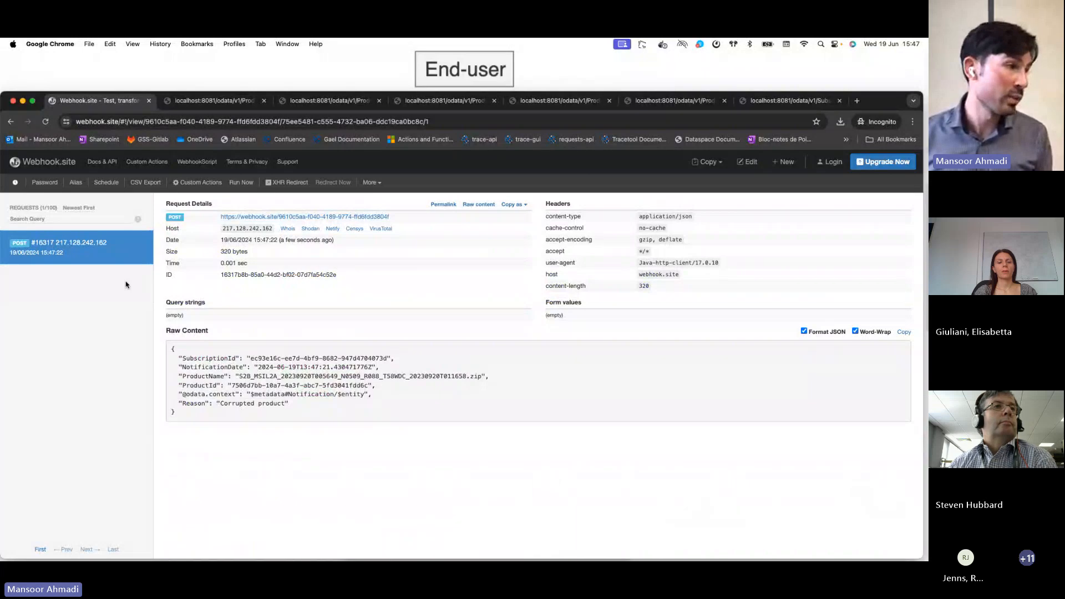
pyautogui.moveTo(217, 359); pyautogui.dragTo(341, 357)
pyautogui.click(219, 357)
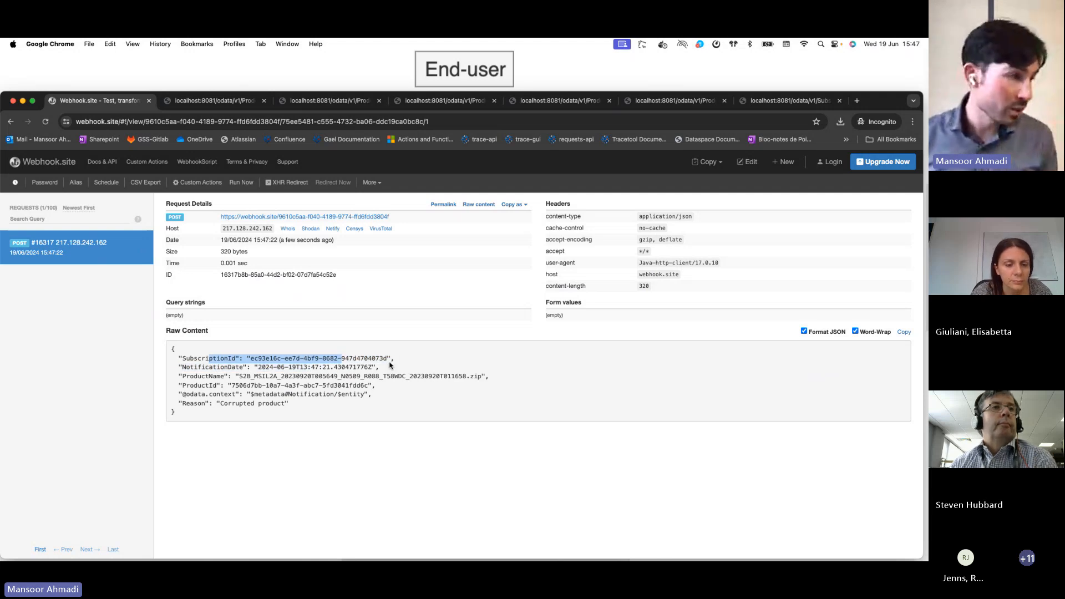
pyautogui.moveTo(218, 377); pyautogui.dragTo(325, 376)
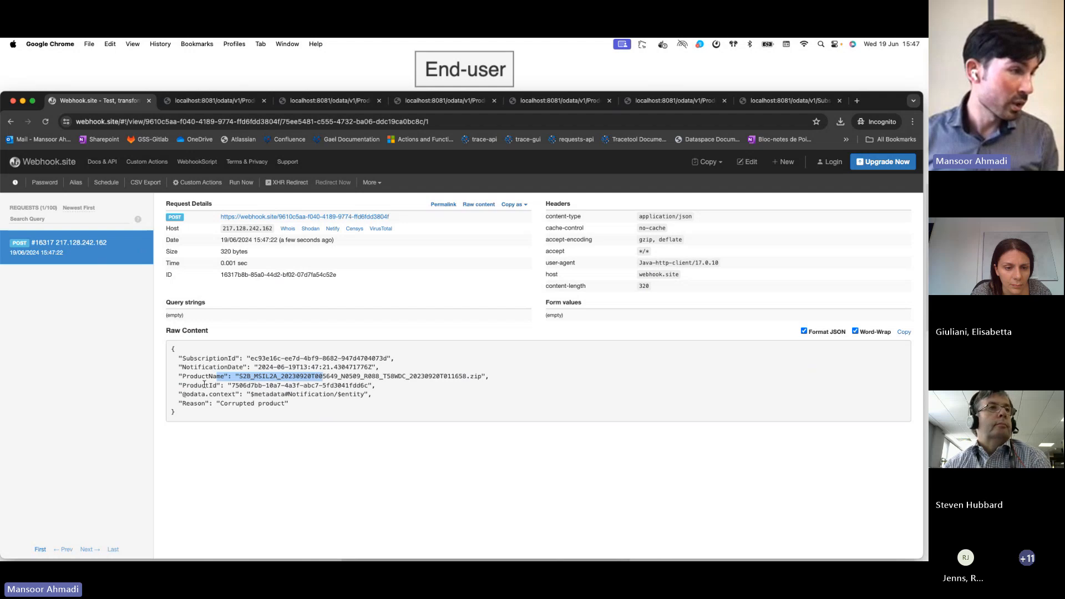
pyautogui.moveTo(205, 385); pyautogui.dragTo(246, 390)
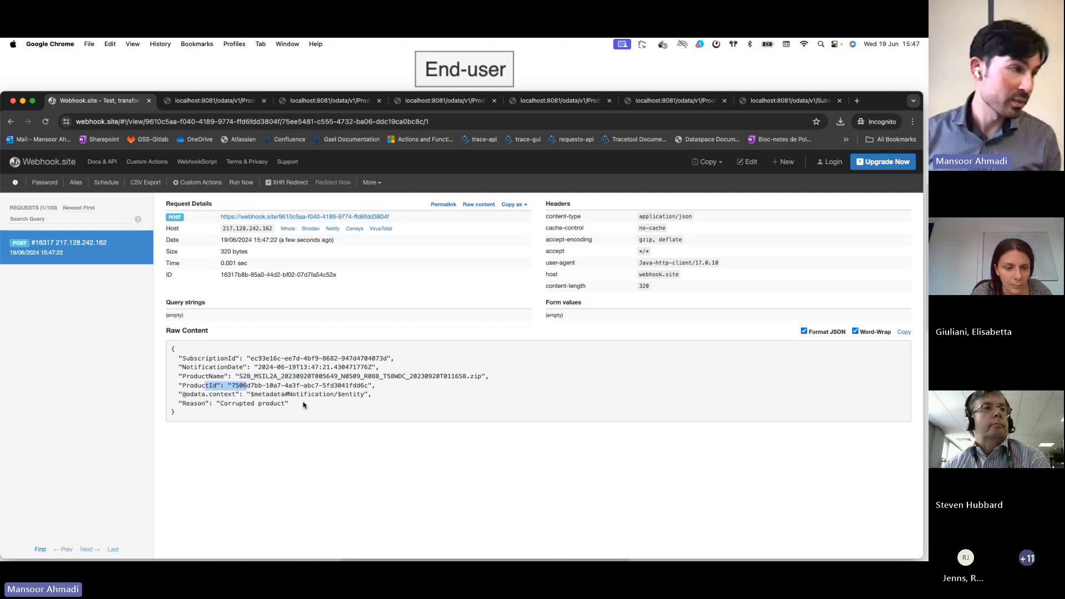
pyautogui.tripleClick(304, 405)
pyautogui.click(292, 416)
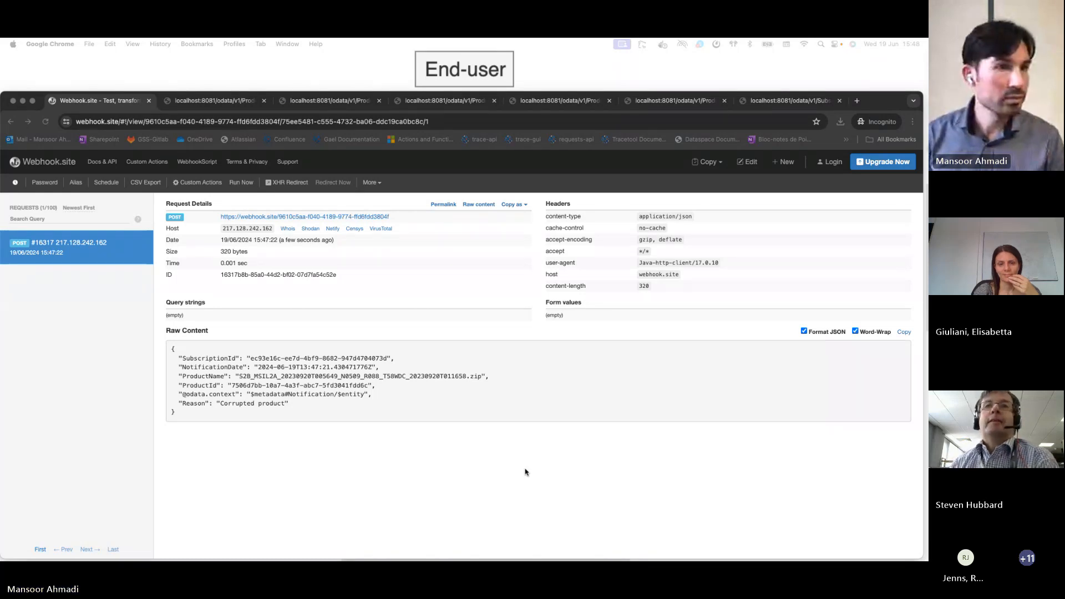
# Switch back to the Lunch Deletion request in Postman on the CDH-Admin desktop
pyautogui.hotkey('ctrl', 'Left')
pyautogui.hotkey('ctrl', 'Left')
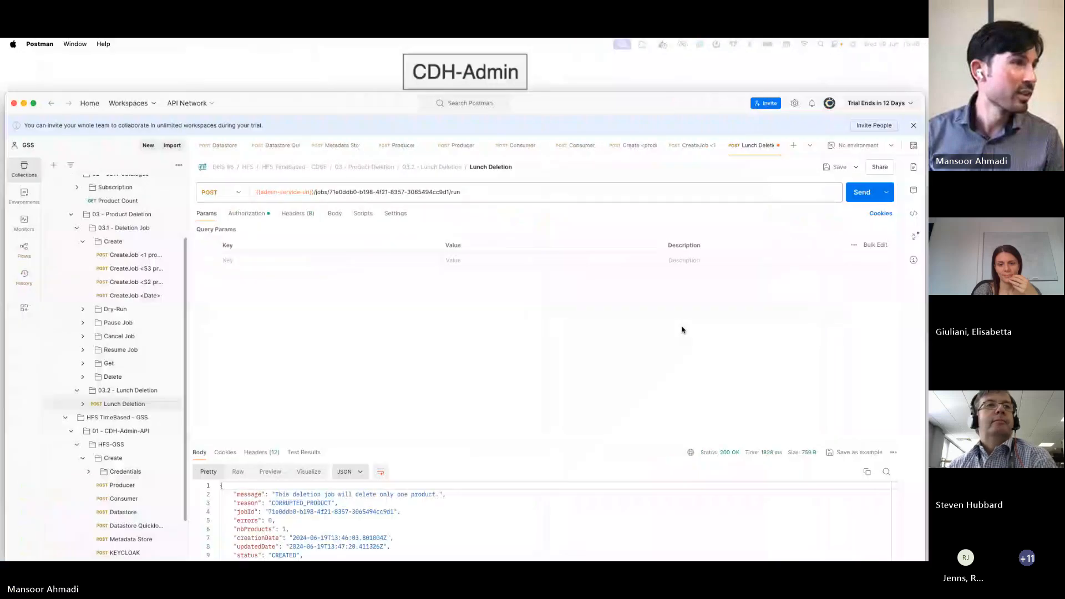